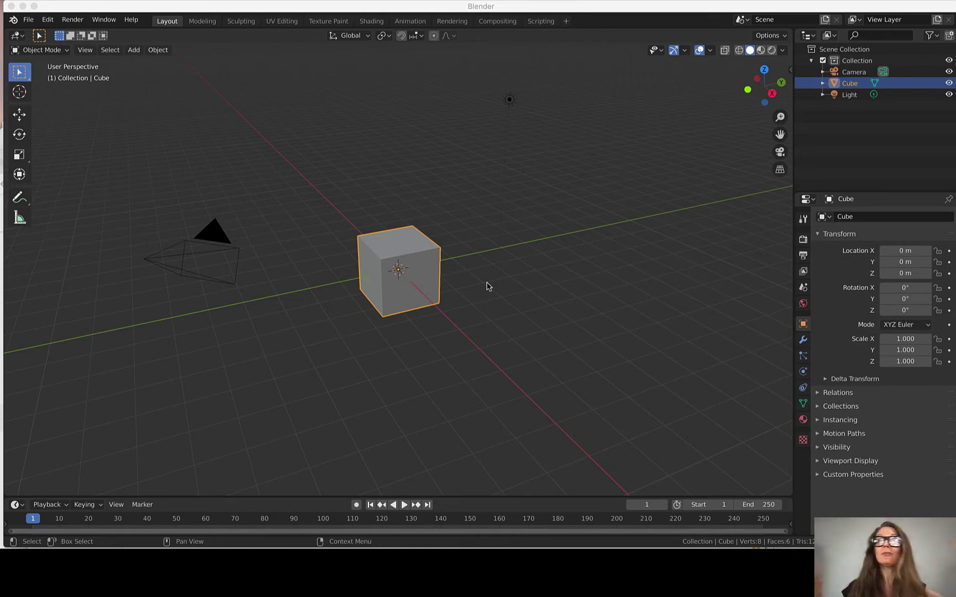
Move the default cube up along the Z axis to a height of about 5.66 m.
click(398, 243)
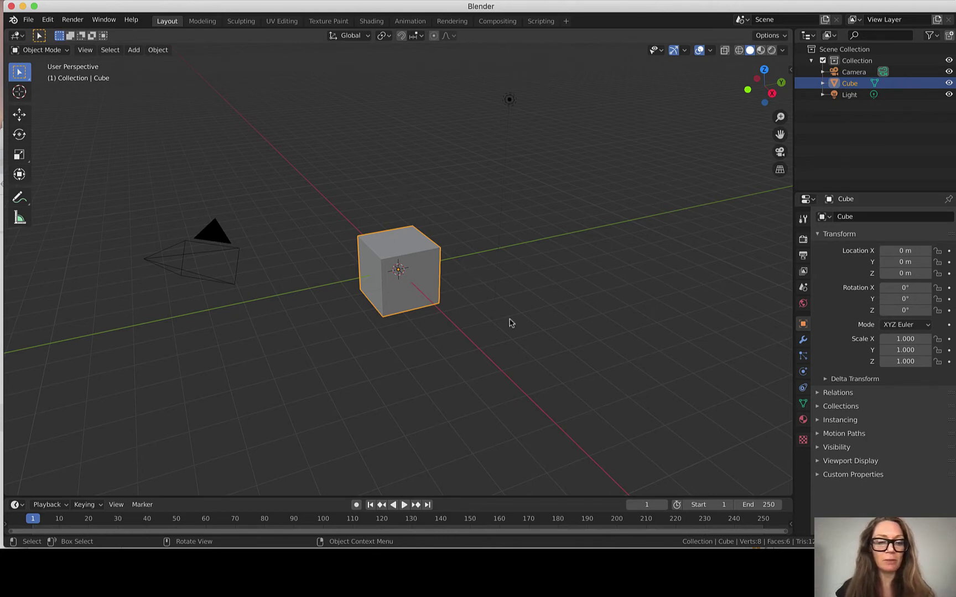
key(g)
key(z)
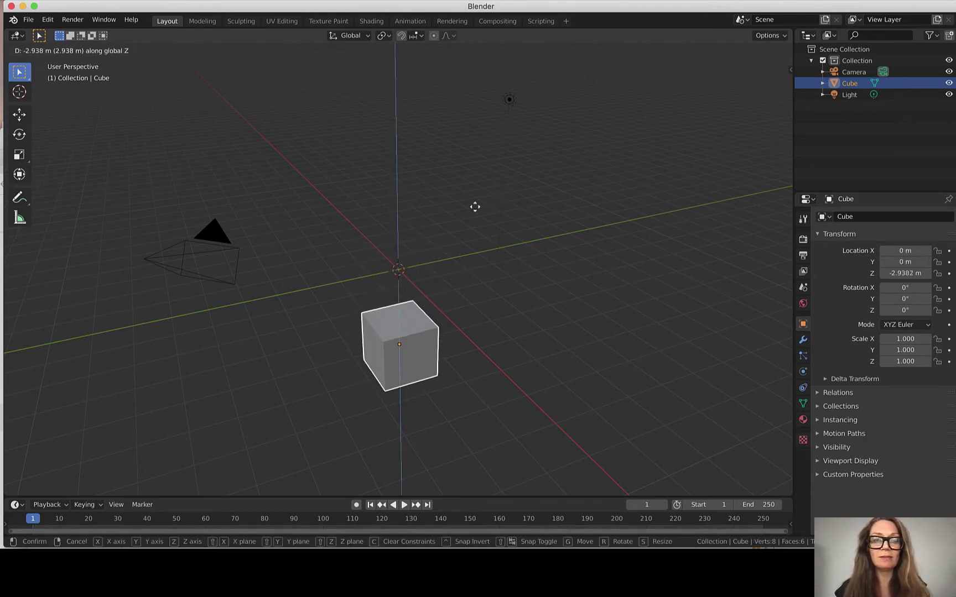
click(434, 402)
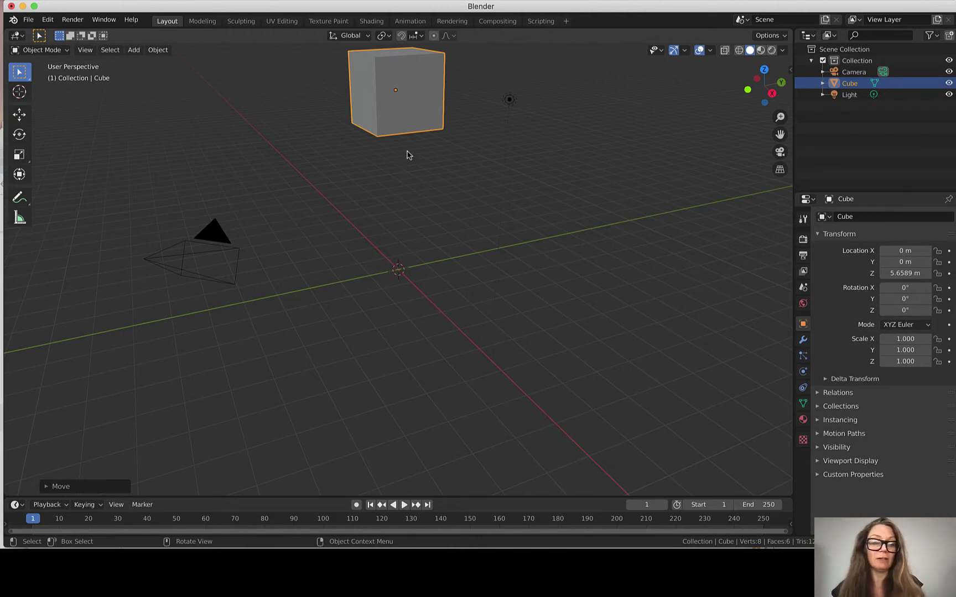
Duplicate the raised cube and lower the copy along the Z axis to a height of about 0.63 m.
key(shift+d)
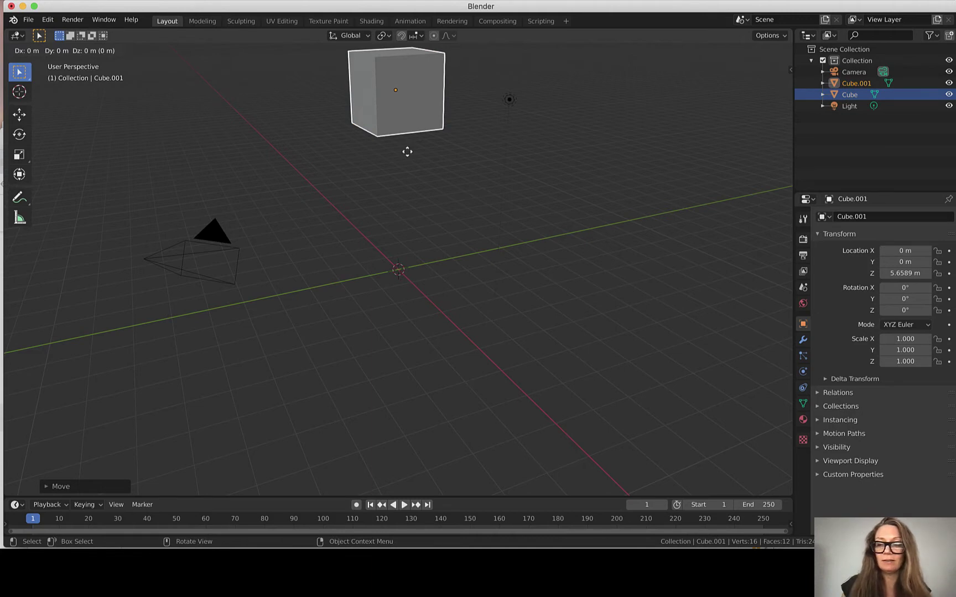
click(408, 152)
key(g)
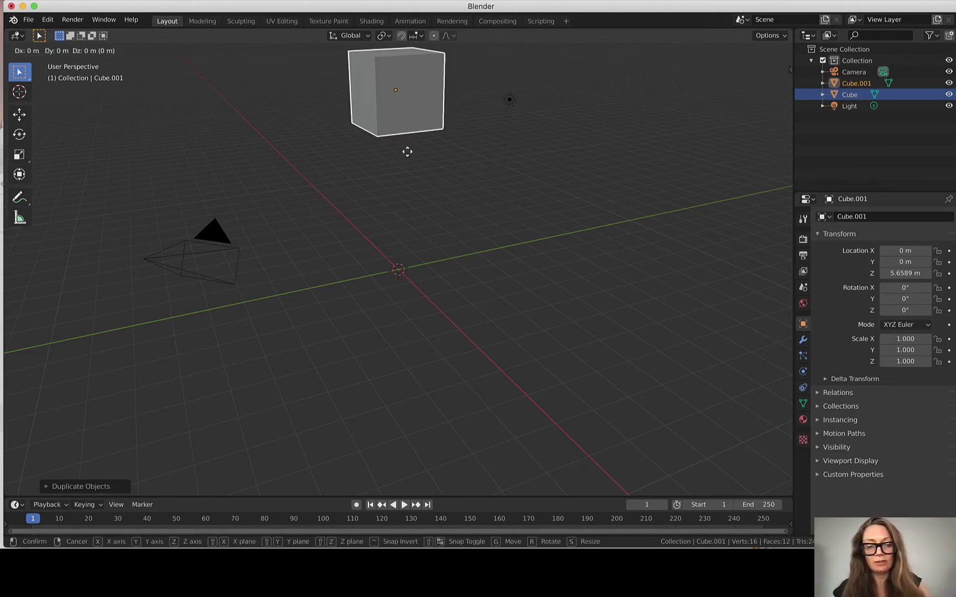
key(z)
click(404, 314)
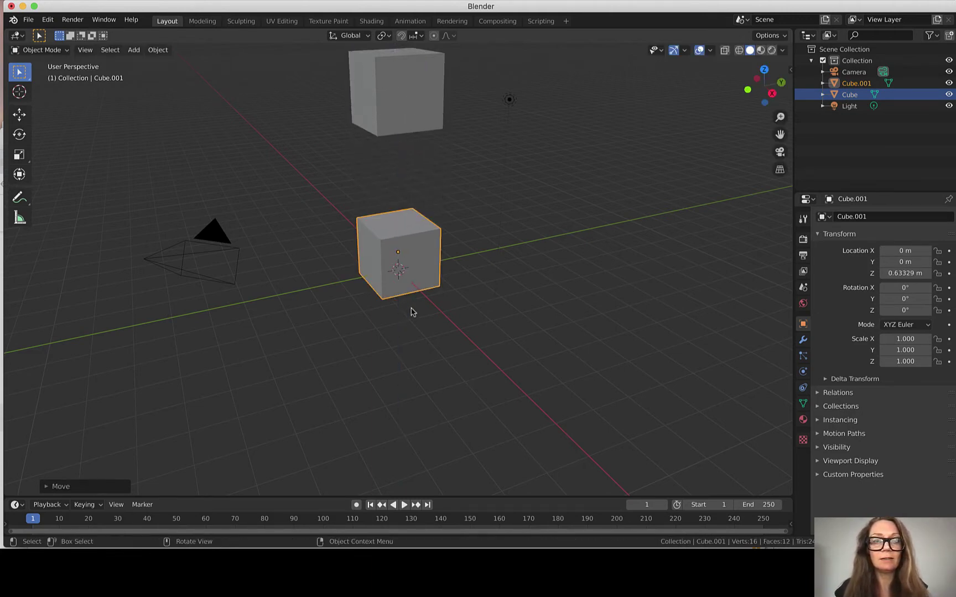
Stretch the lower cube along the X axis to a scale of about 11.26.
key(s)
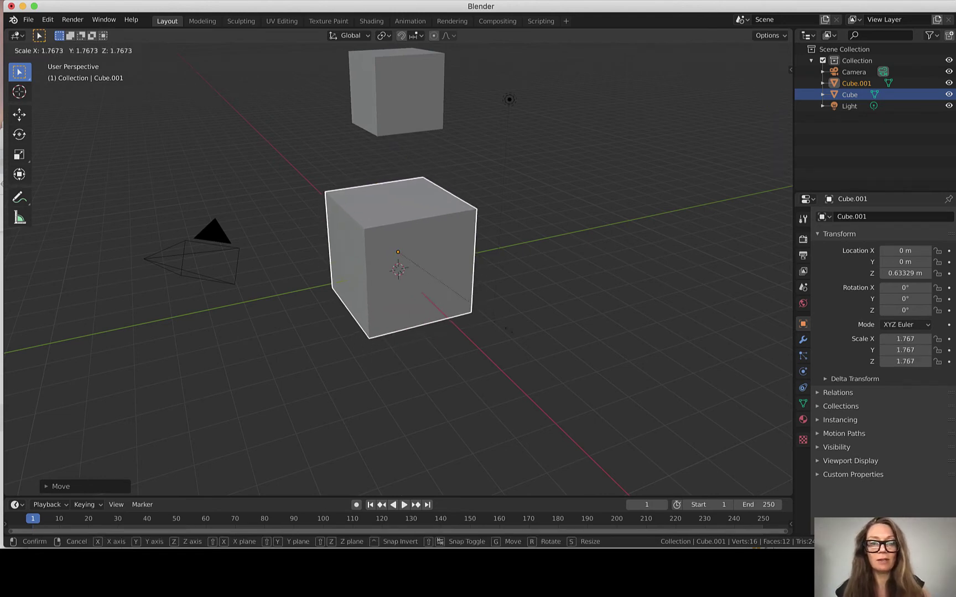
key(y)
key(y)
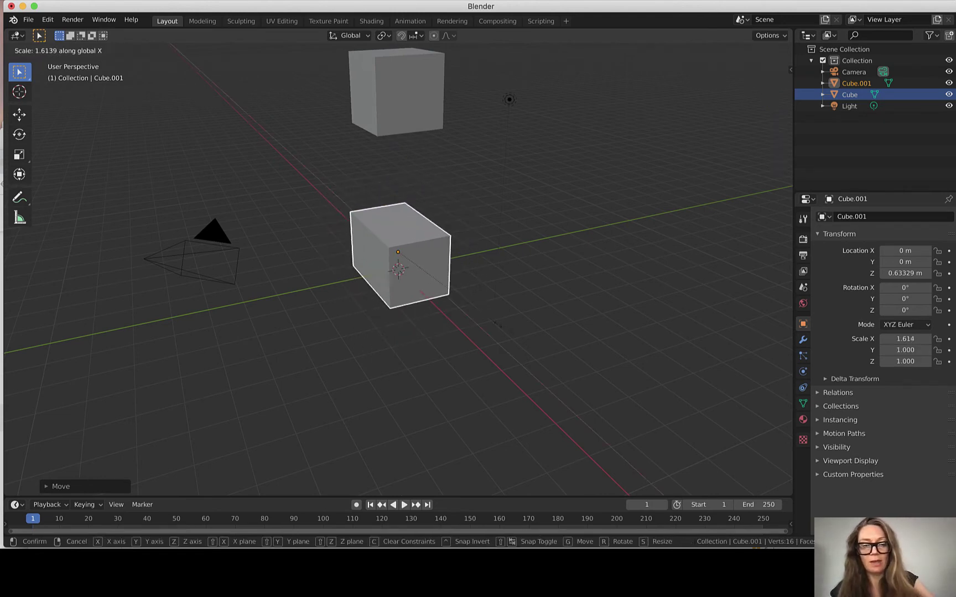
key(y)
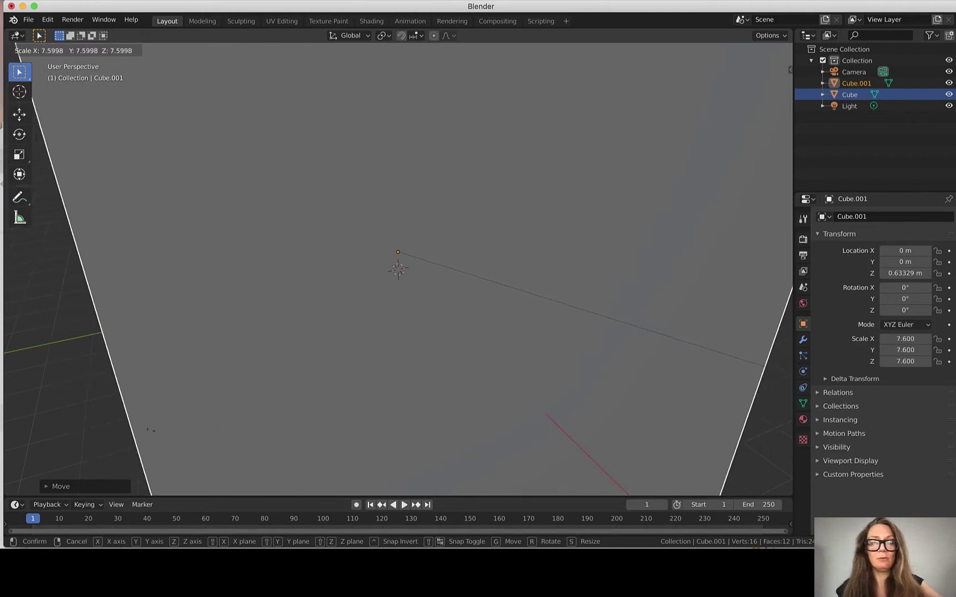
key(x)
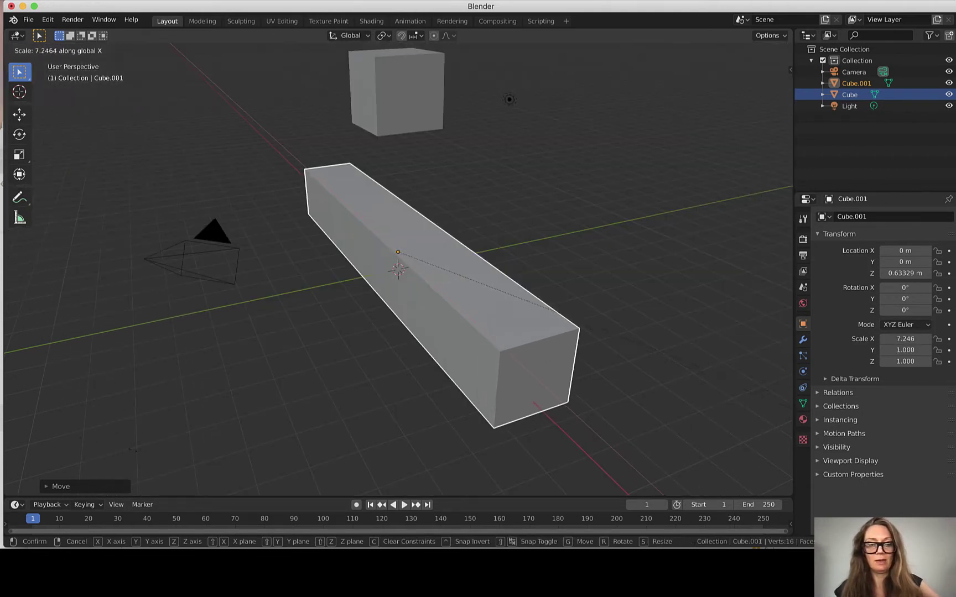
click(545, 296)
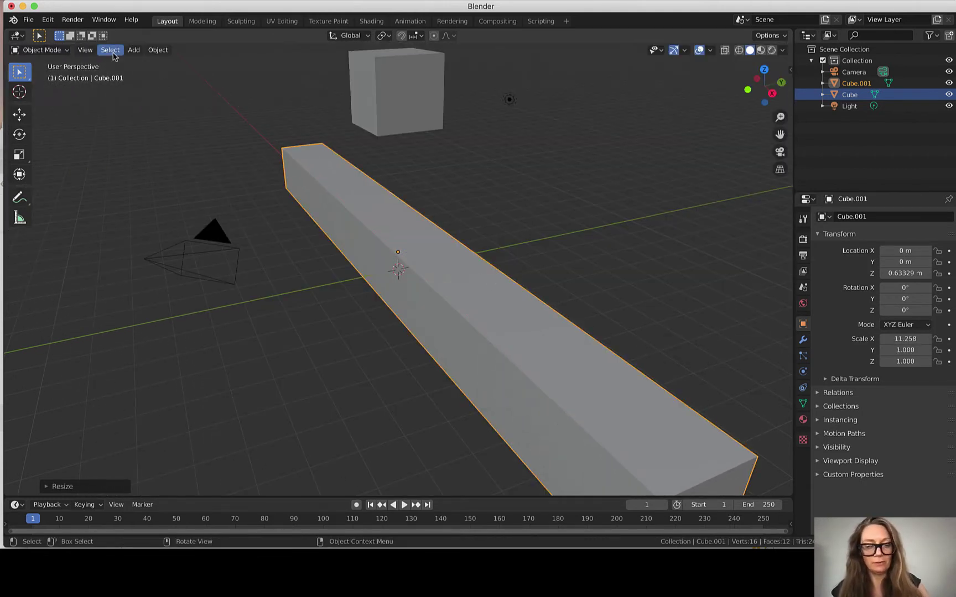
Widen the stretched block along the Y axis to a scale of about 13.3, forming a floor slab.
key(s)
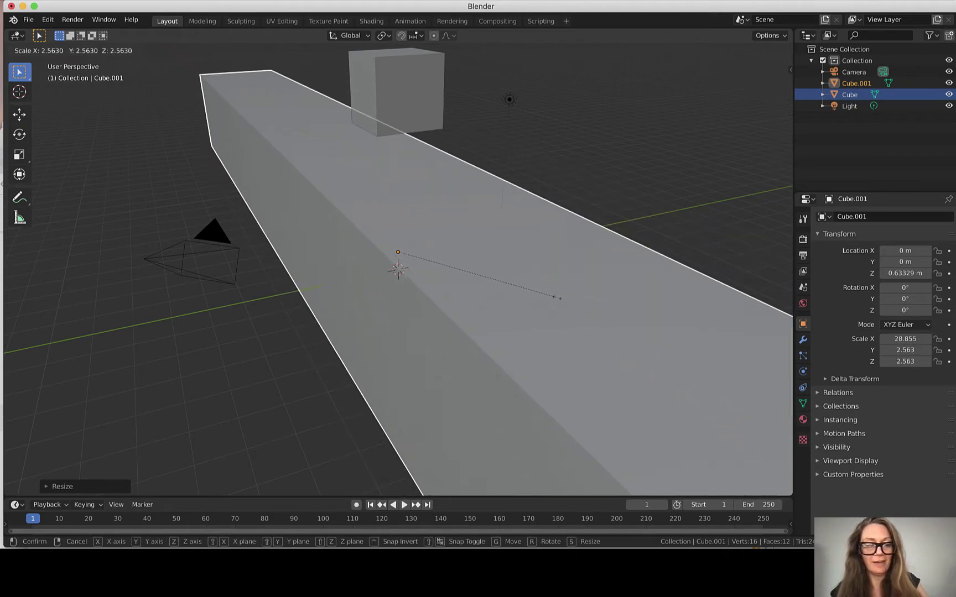
key(y)
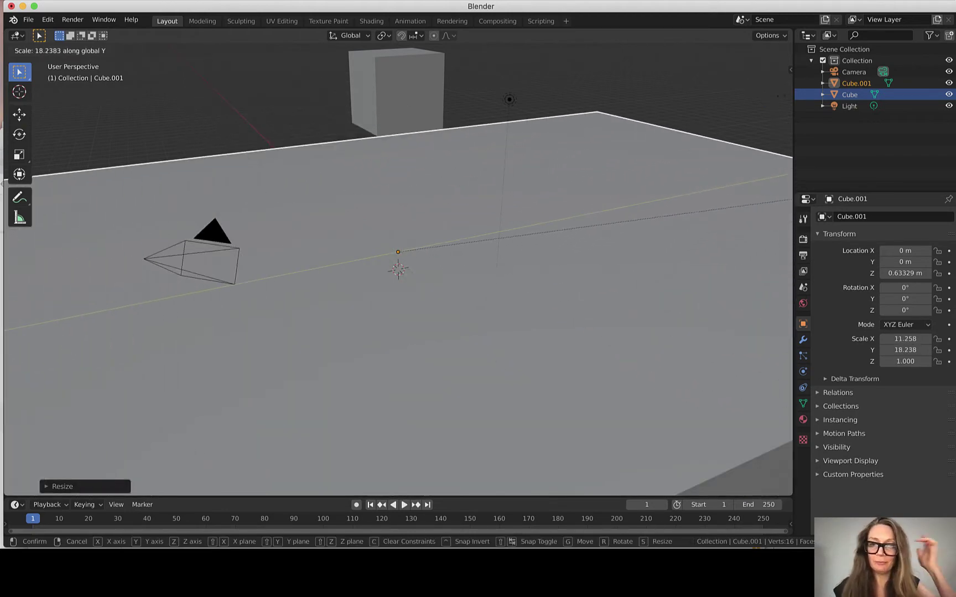
click(452, 220)
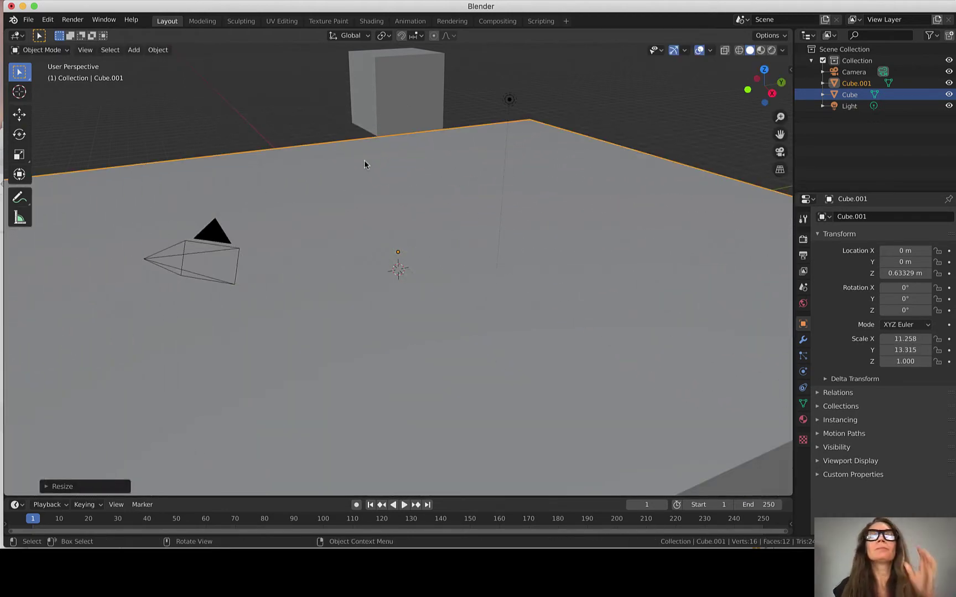
Add a second material slot to the raised cube with a new material named Cloth.
scroll(400, 172, down, 5)
scroll(400, 166, up, 3)
click(400, 122)
scroll(433, 220, down, 5)
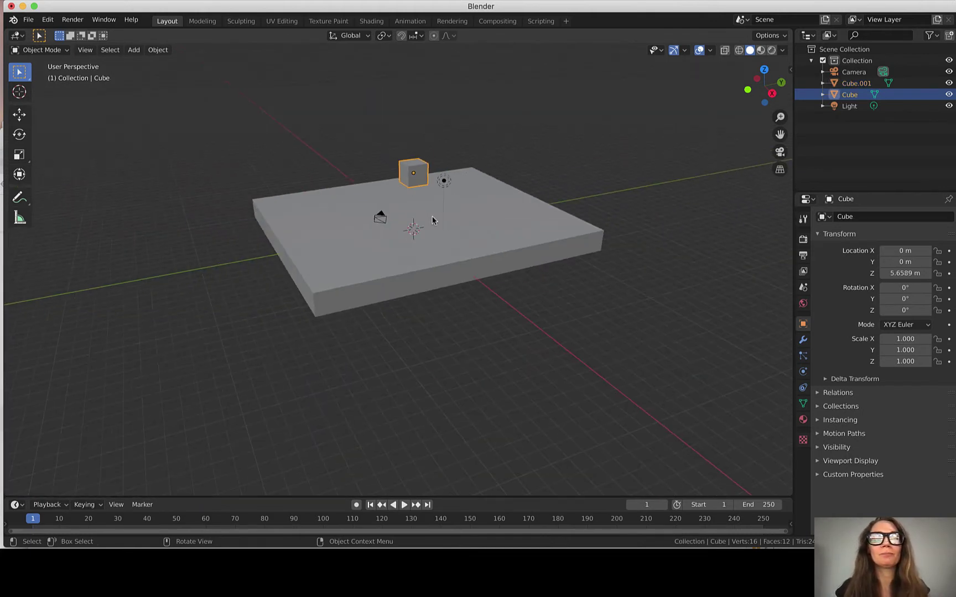
scroll(433, 220, up, 8)
scroll(443, 256, down, 4)
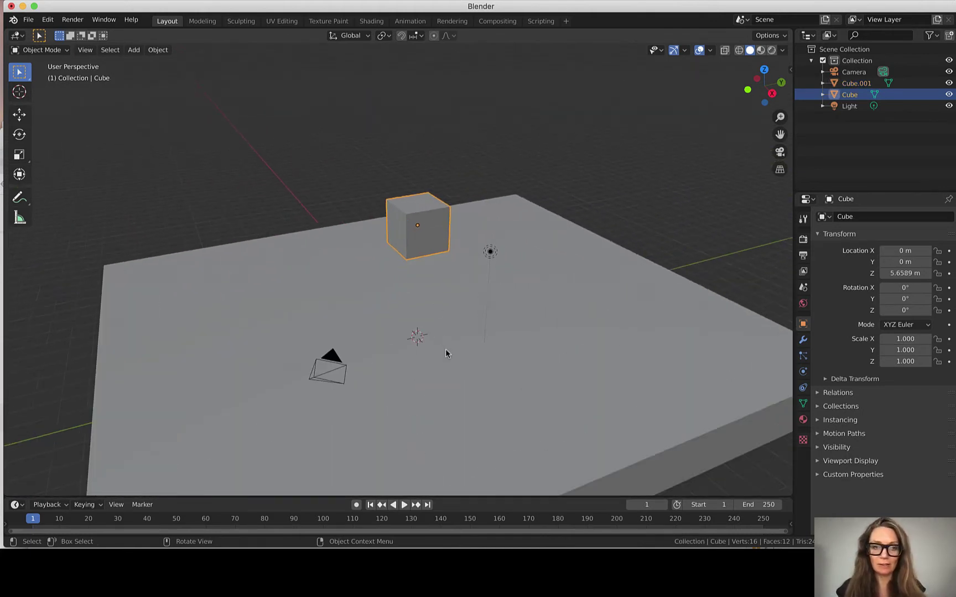
scroll(445, 349, up, 4)
scroll(449, 343, down, 3)
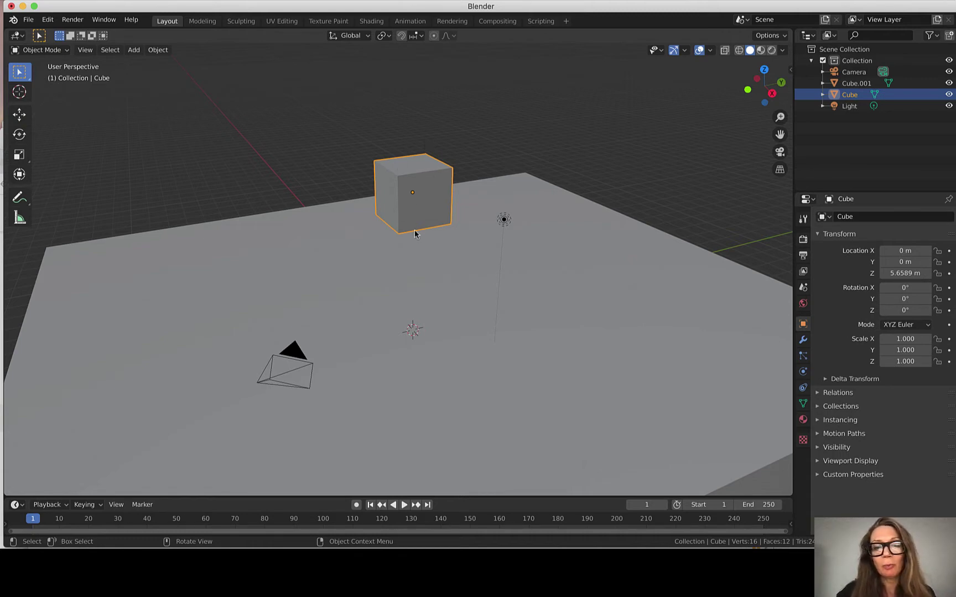
scroll(454, 266, up, 5)
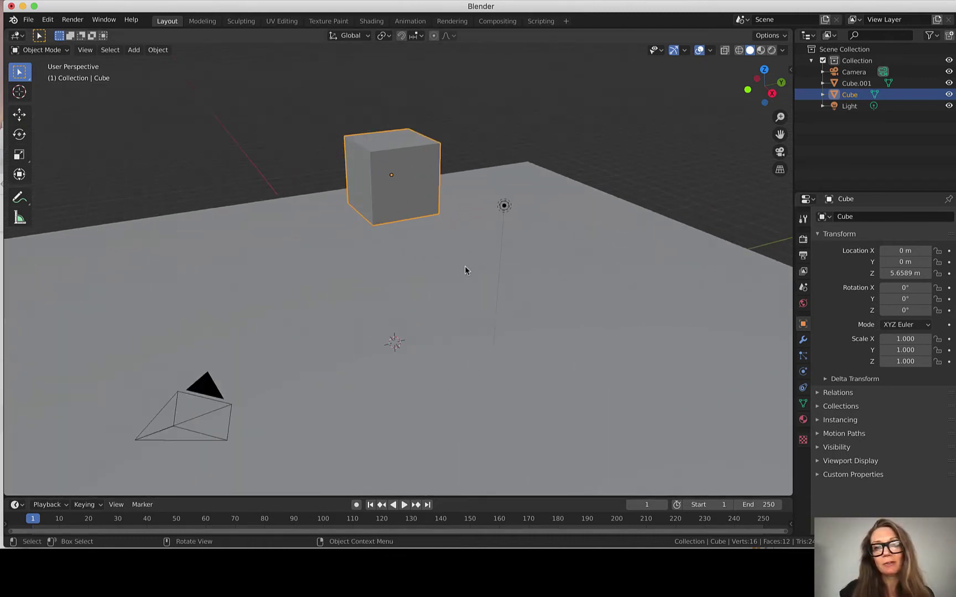
scroll(429, 194, down, 3)
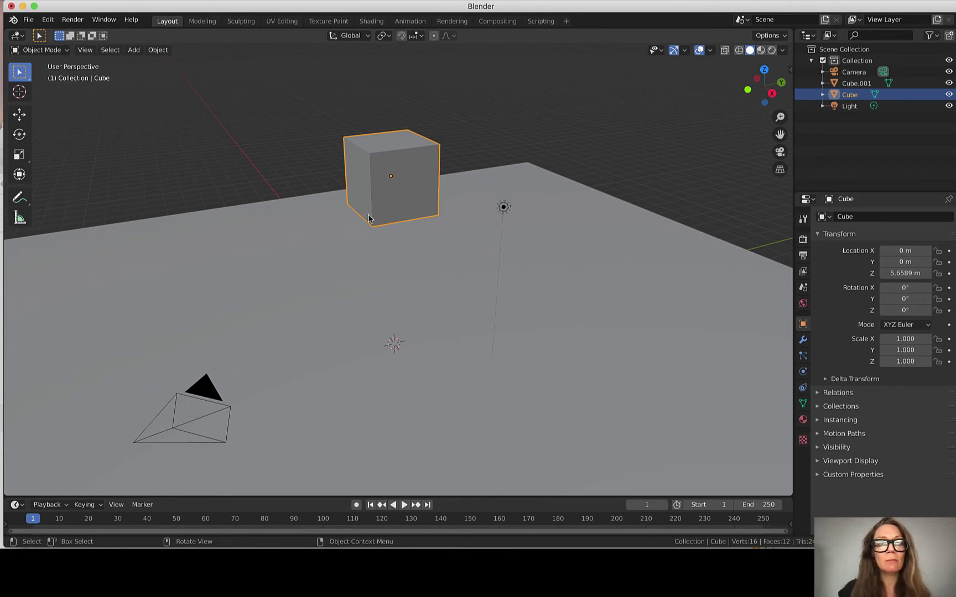
click(803, 420)
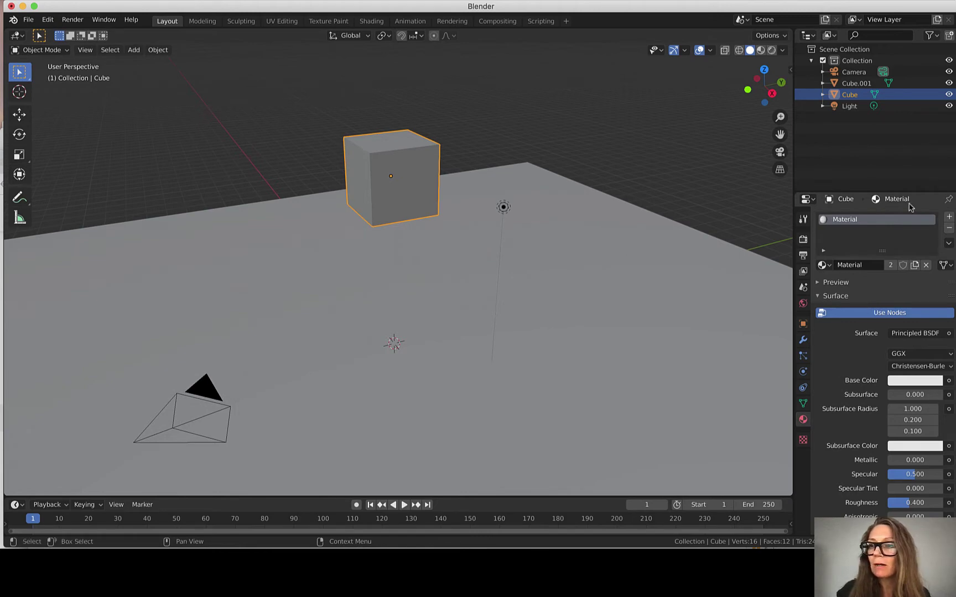
click(949, 217)
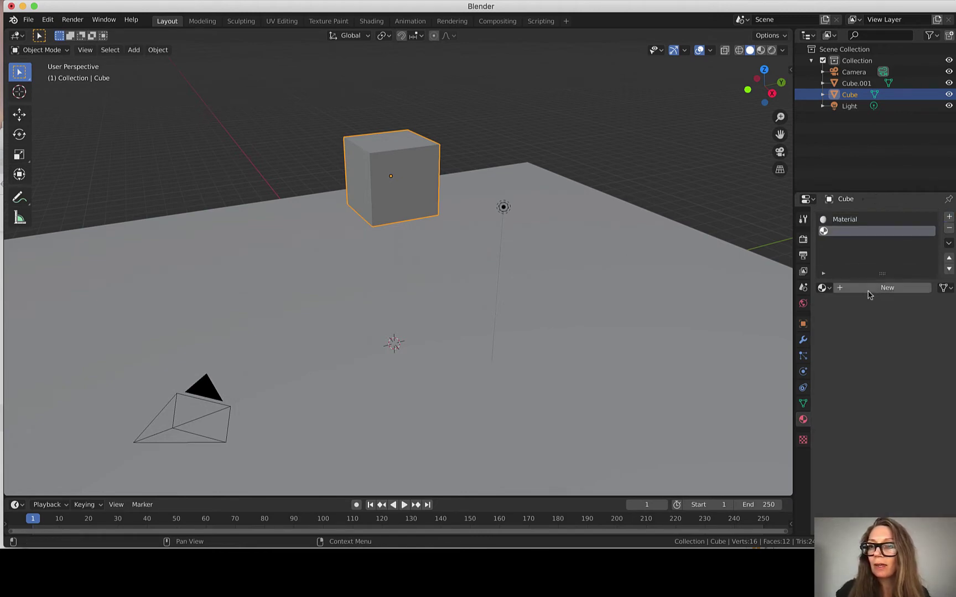
click(842, 289)
double_click(848, 230)
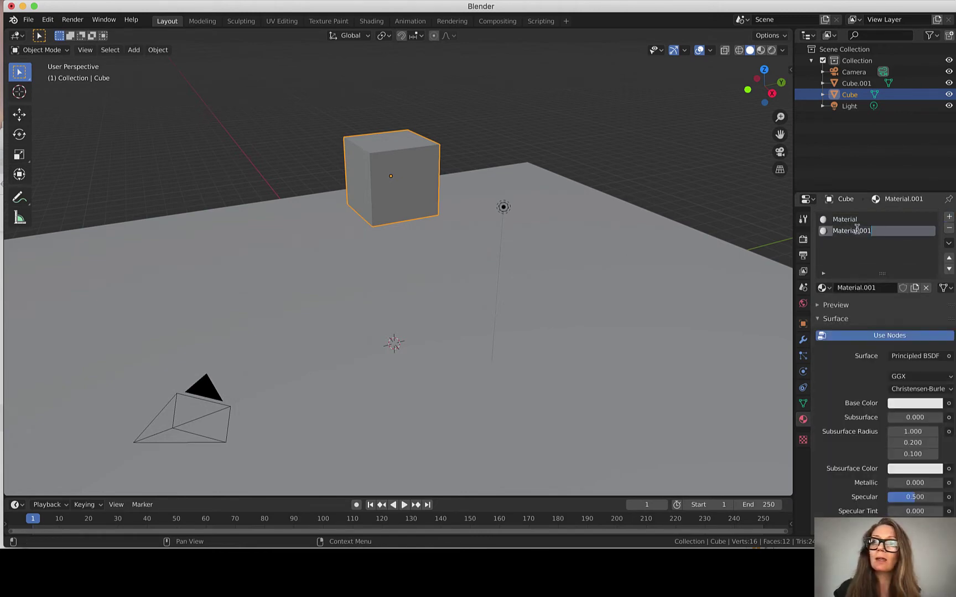
text(Cloth)
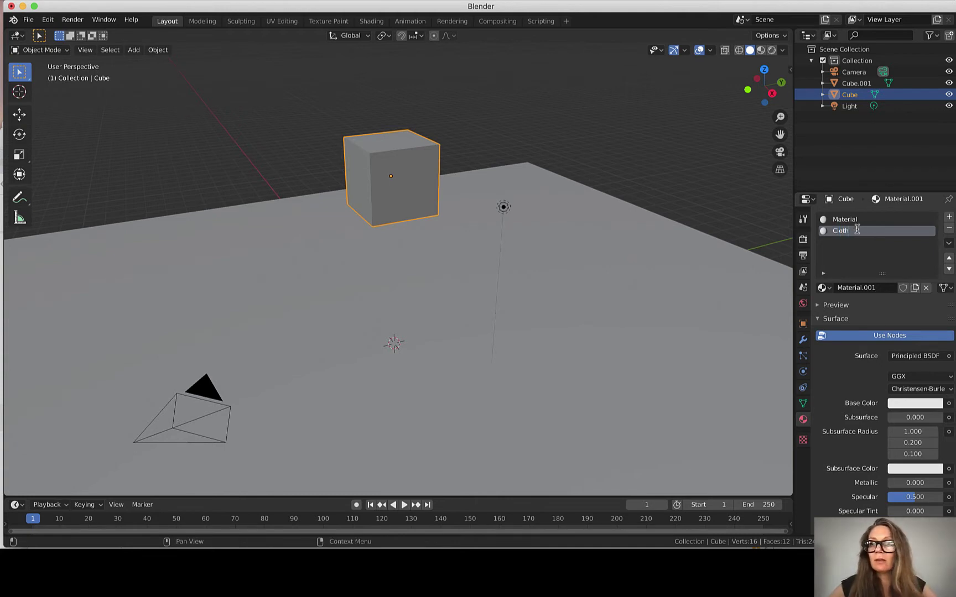
key(Return)
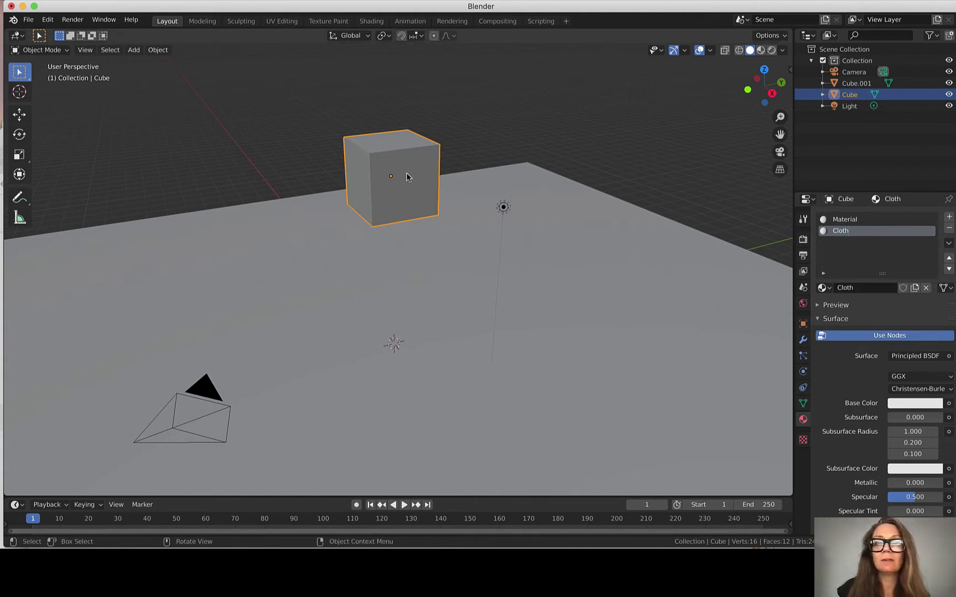
Remove the raised cube's original Material slot and assign an Image Texture to the Base Color of Cloth.
click(861, 219)
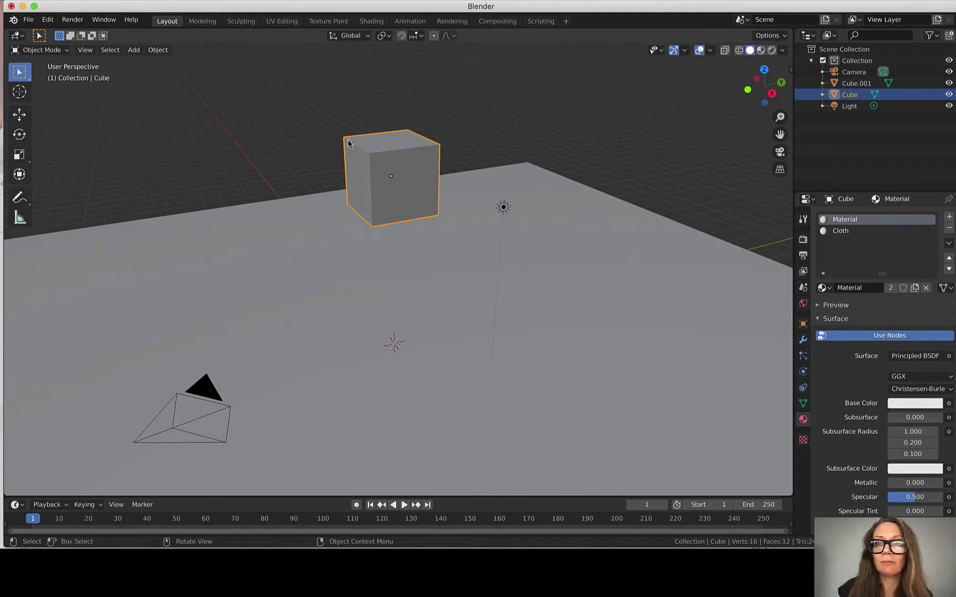
click(949, 228)
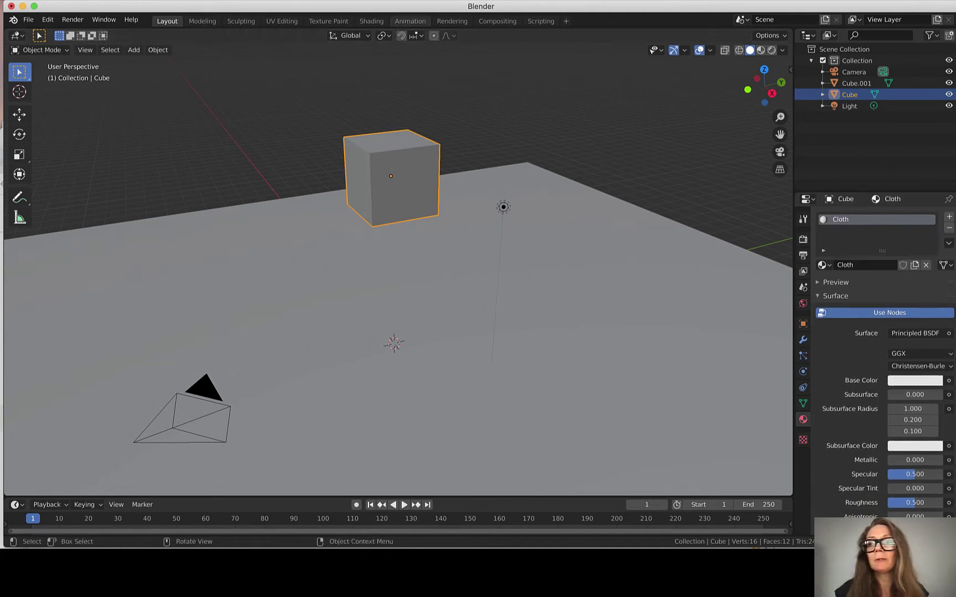
click(948, 381)
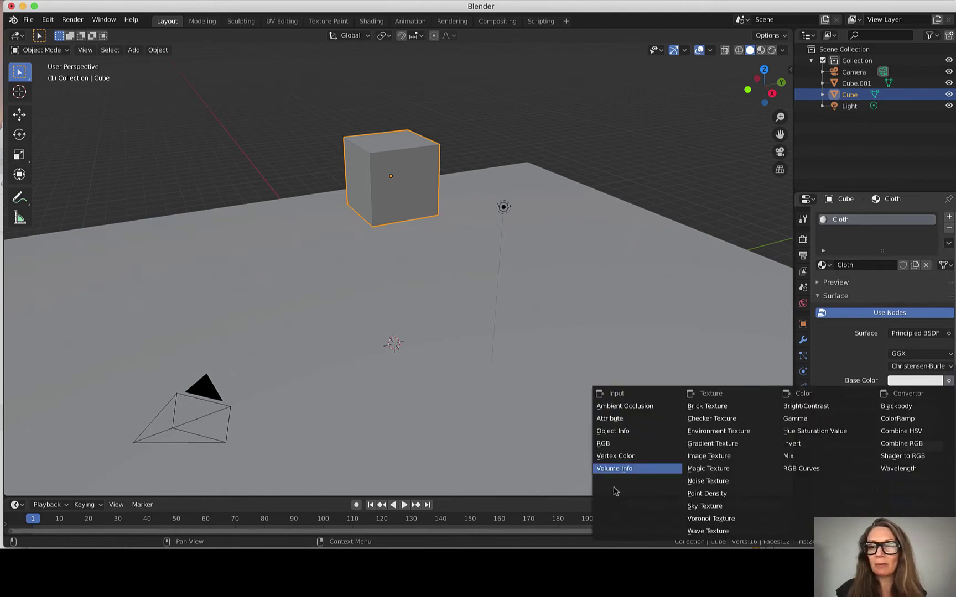
click(719, 456)
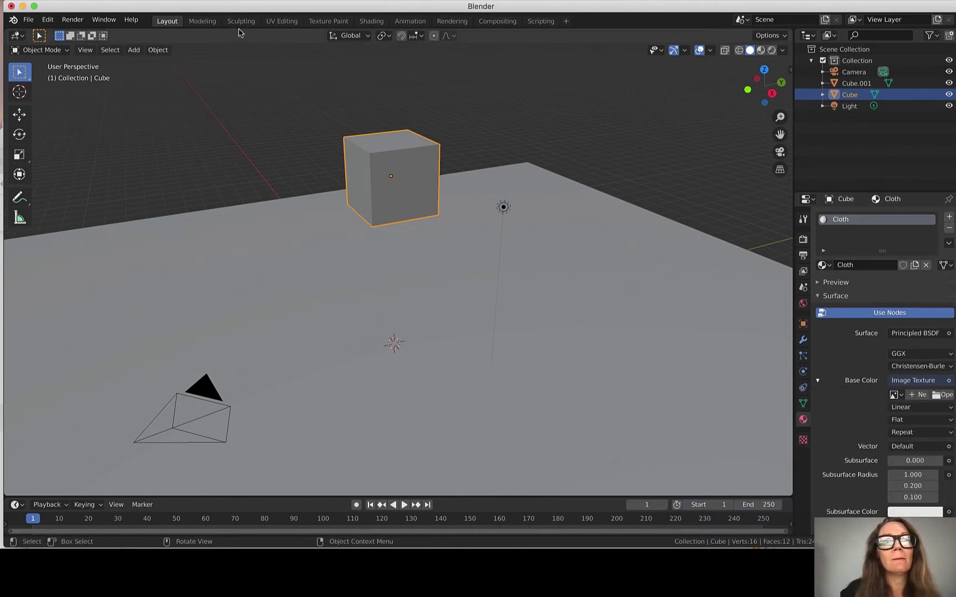
Switch to the Shading workspace and delete the Image Texture node from the Cloth material.
click(369, 21)
scroll(475, 432, down, 5)
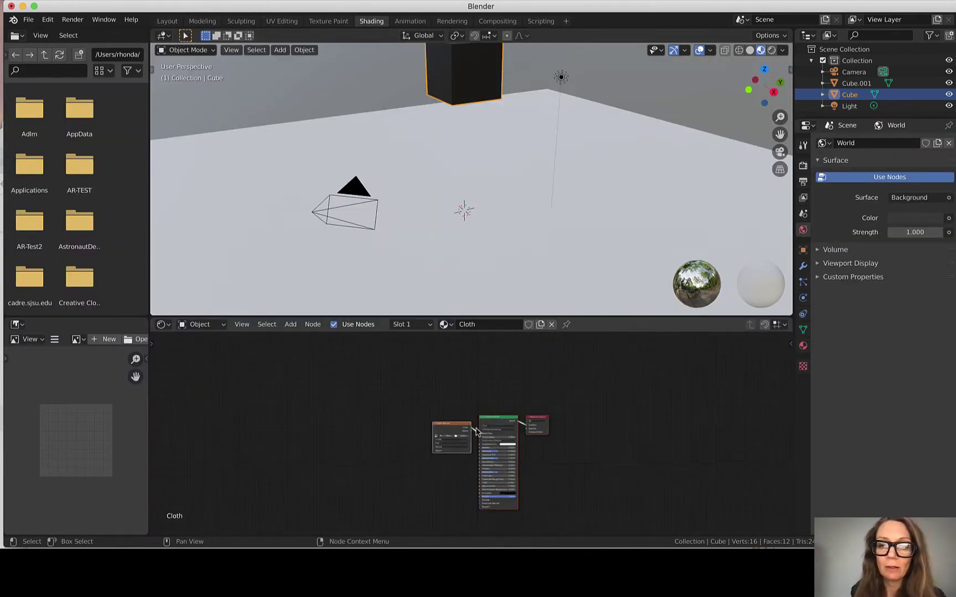
scroll(475, 432, up, 8)
scroll(518, 433, down, 7)
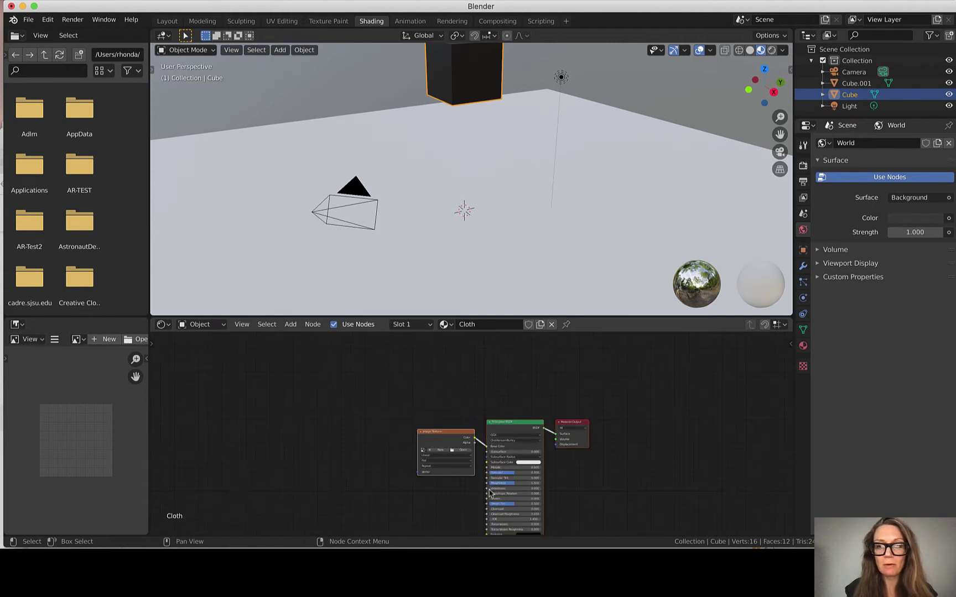
scroll(489, 494, up, 2)
drag(345, 378, 429, 465)
key(x)
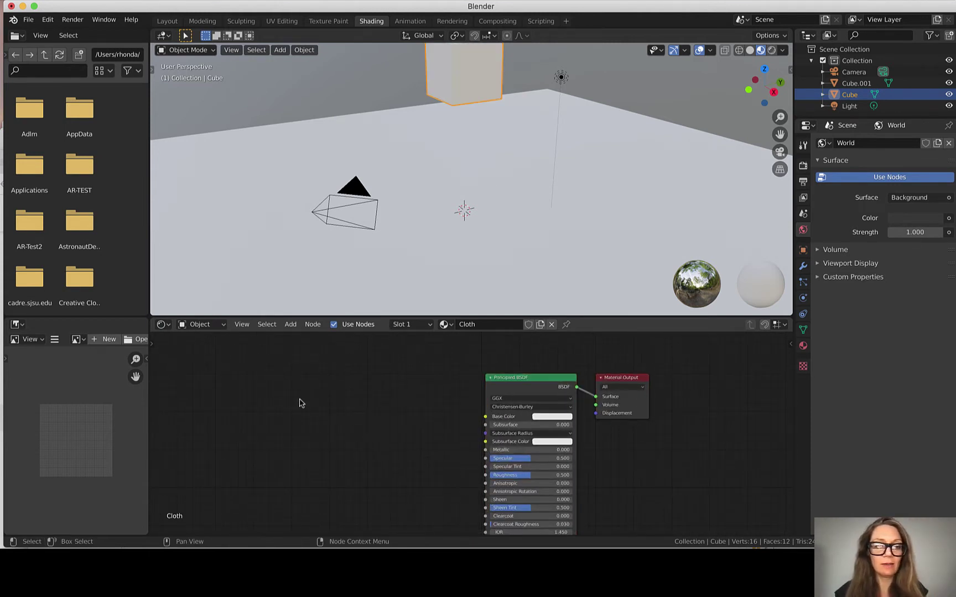
Add an unconnected Image Texture node to the Cloth material and place it beside the Principled BSDF's input side.
right_click(299, 404)
key(shift+a)
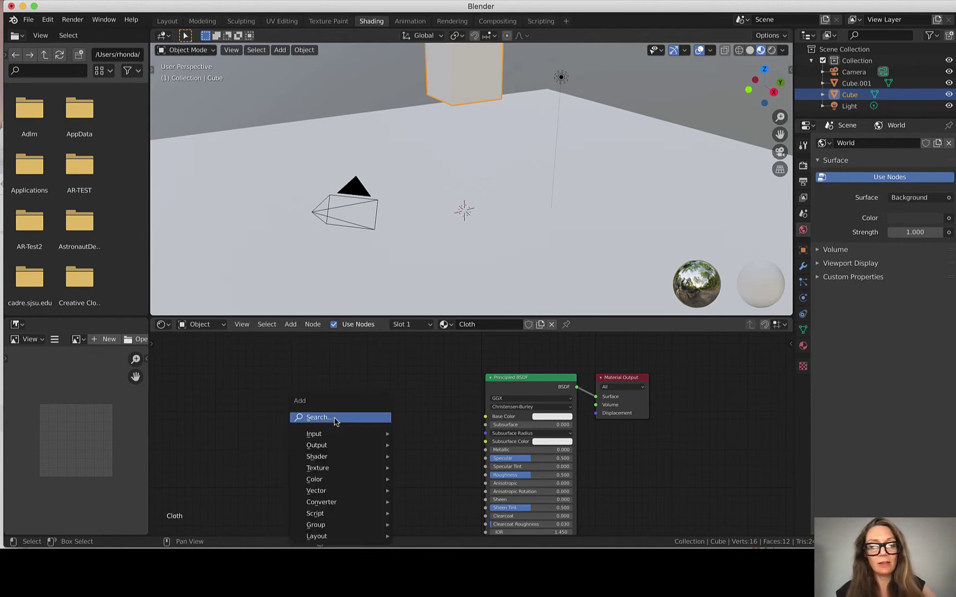
click(327, 416)
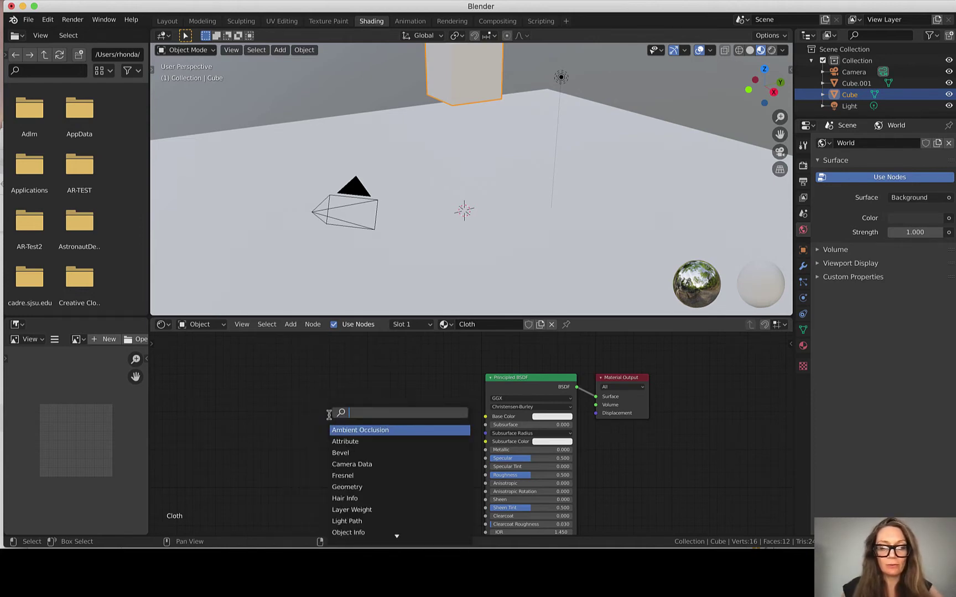
text(imag)
click(382, 430)
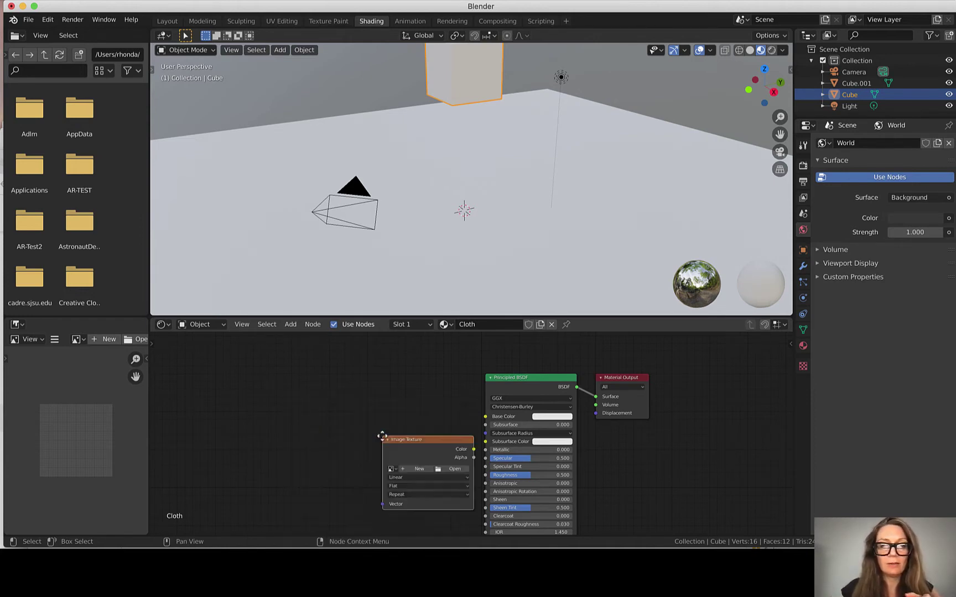
click(328, 390)
scroll(412, 470, down, 1)
scroll(416, 459, up, 2)
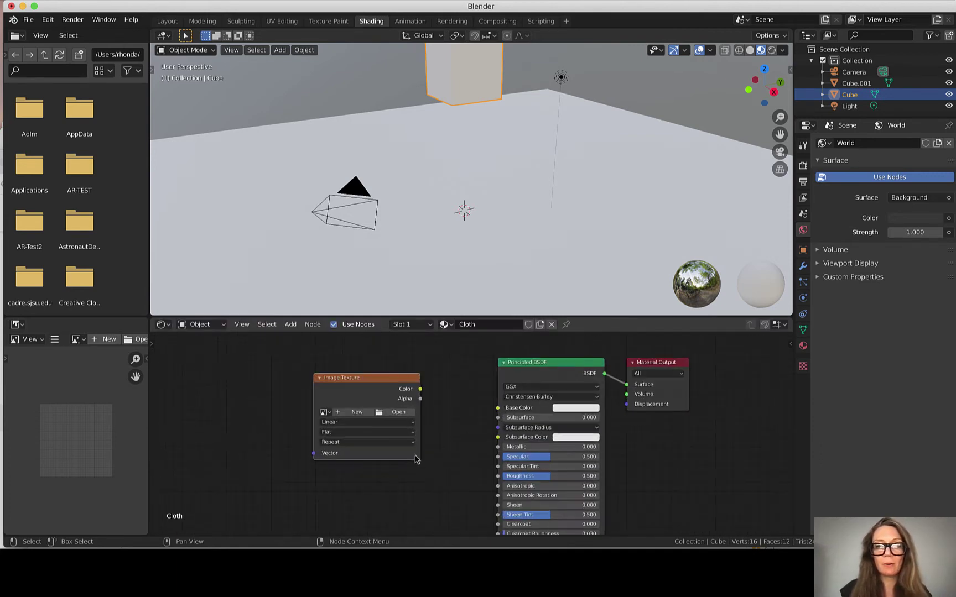
Connect the Image Texture's Color to the Principled BSDF's Base Color and load cadre-1984-poster.jpeg from the Downloads folder.
drag(421, 390, 498, 408)
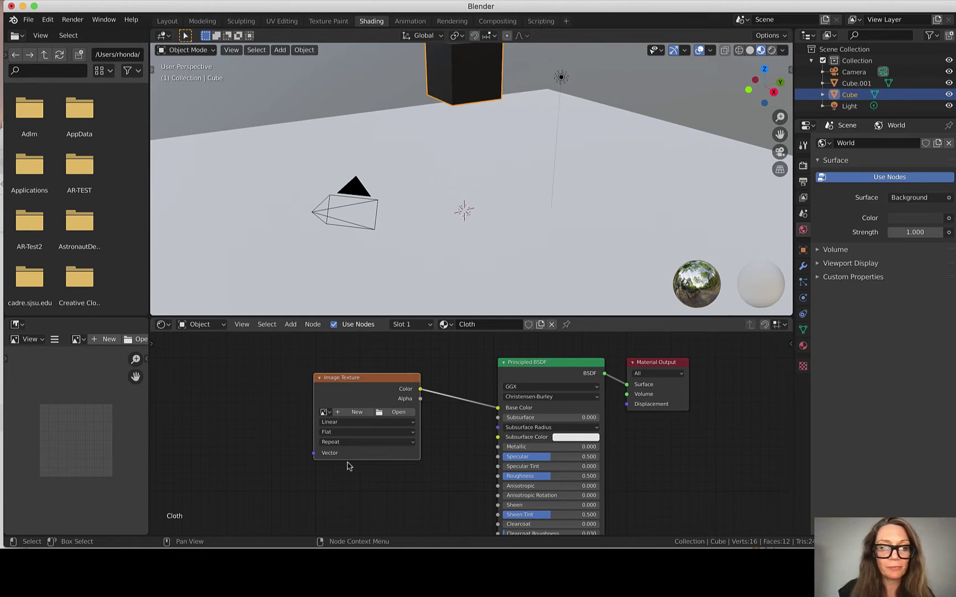
click(380, 414)
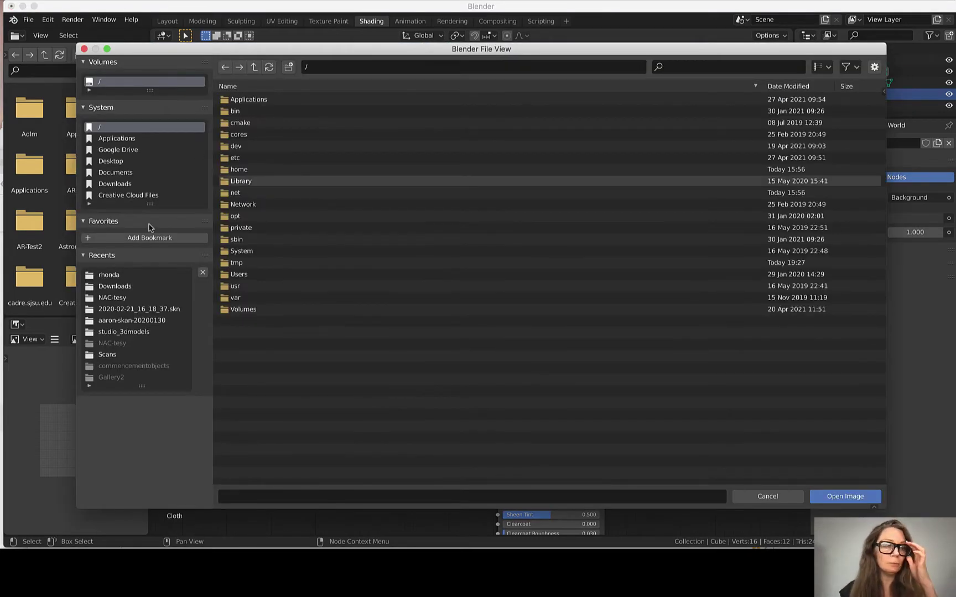
click(115, 185)
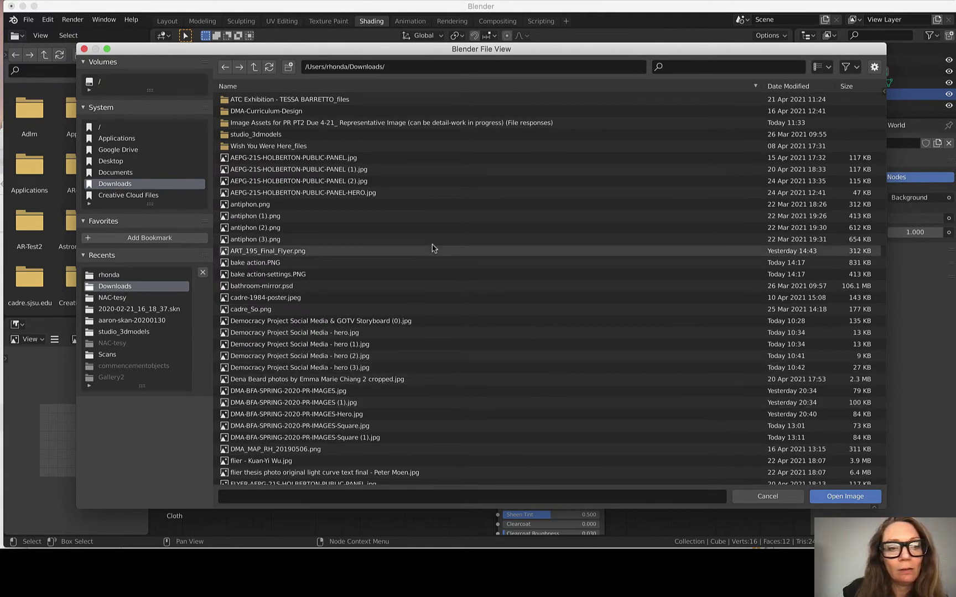
click(247, 298)
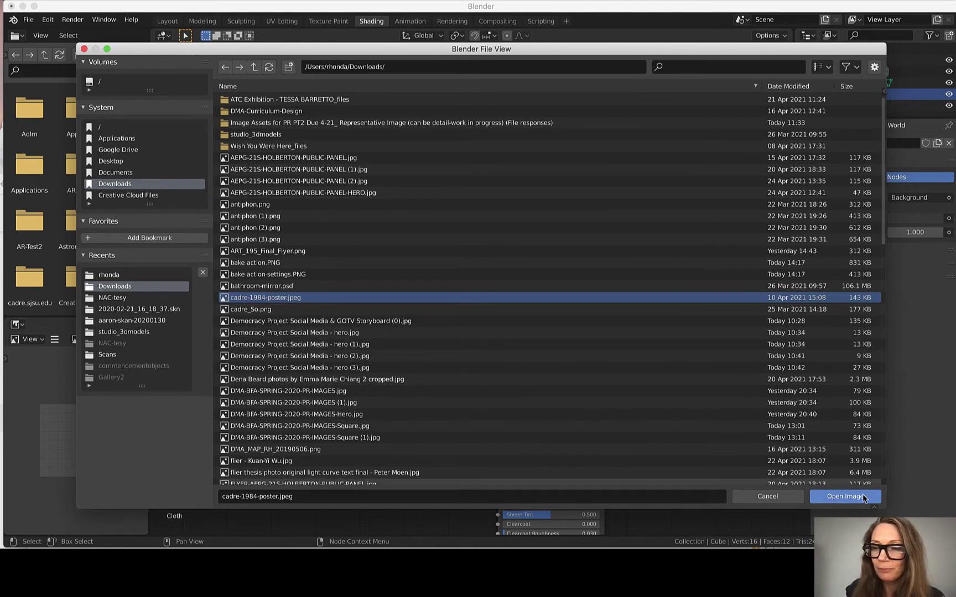
click(827, 496)
scroll(496, 206, down, 10)
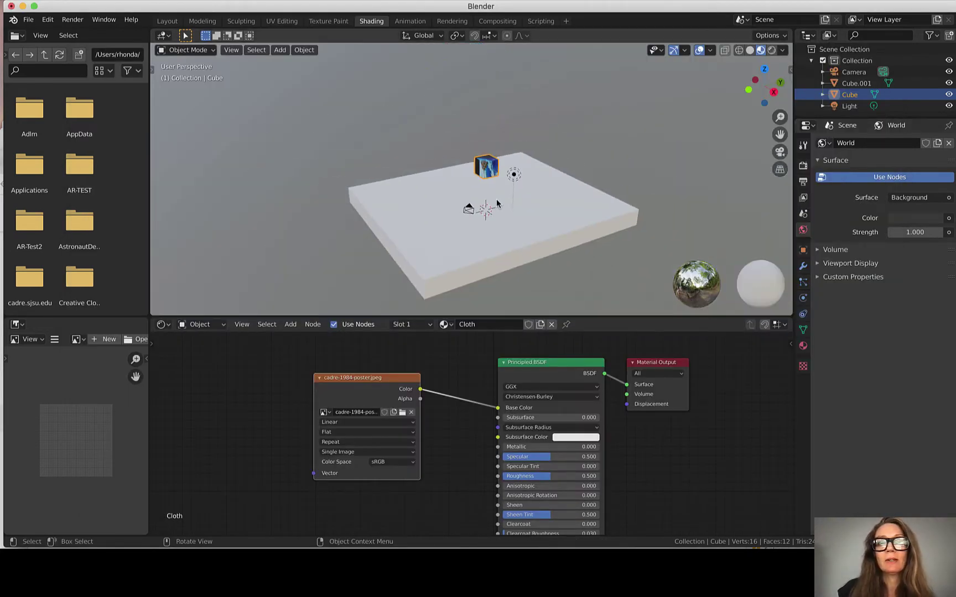
scroll(498, 213, up, 5)
scroll(502, 227, up, 4)
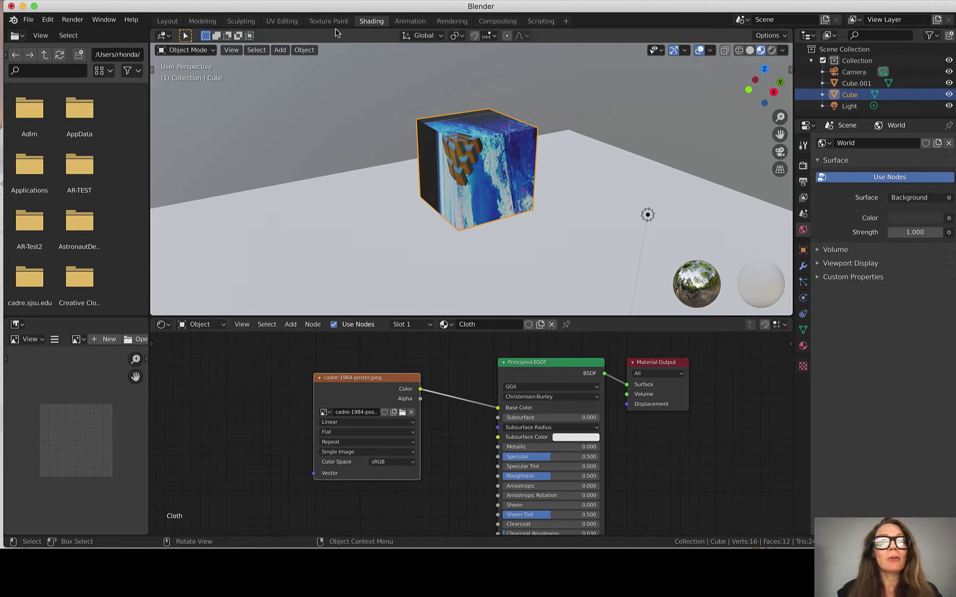
Switch to the UV Editing workspace and select the cube's entire UV layout over the poster image.
click(283, 21)
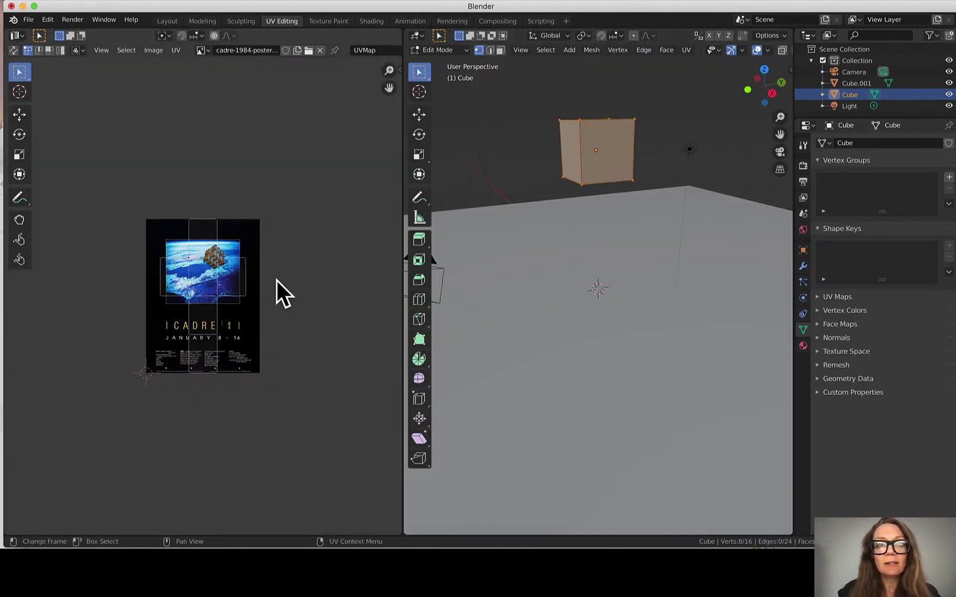
scroll(228, 318, down, 1)
scroll(183, 308, up, 1)
drag(123, 163, 333, 413)
scroll(239, 378, up, 4)
scroll(239, 378, down, 6)
scroll(237, 363, up, 3)
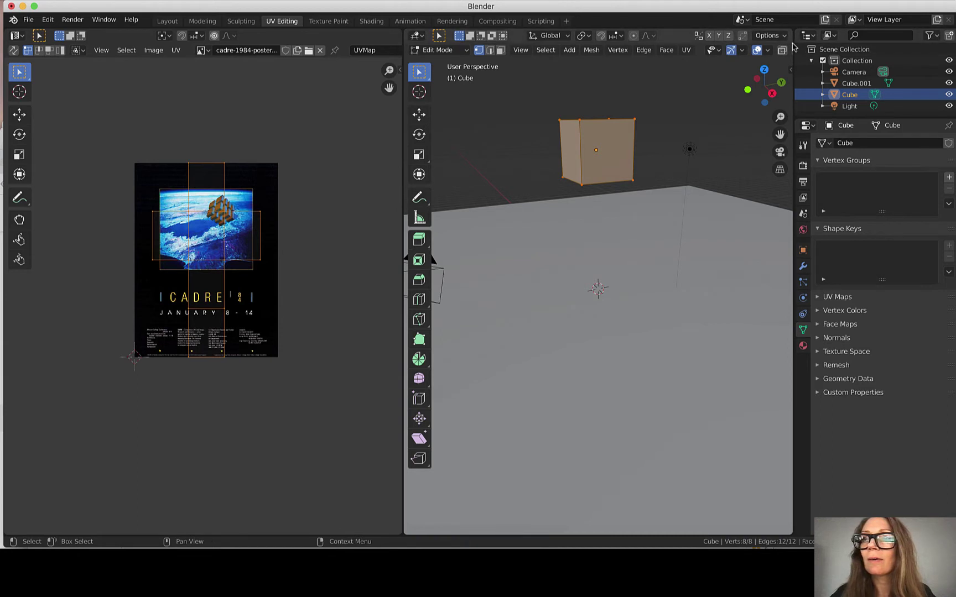
Widen the 3D viewport, show it in Material Preview shading and frame the cube.
drag(793, 44, 873, 44)
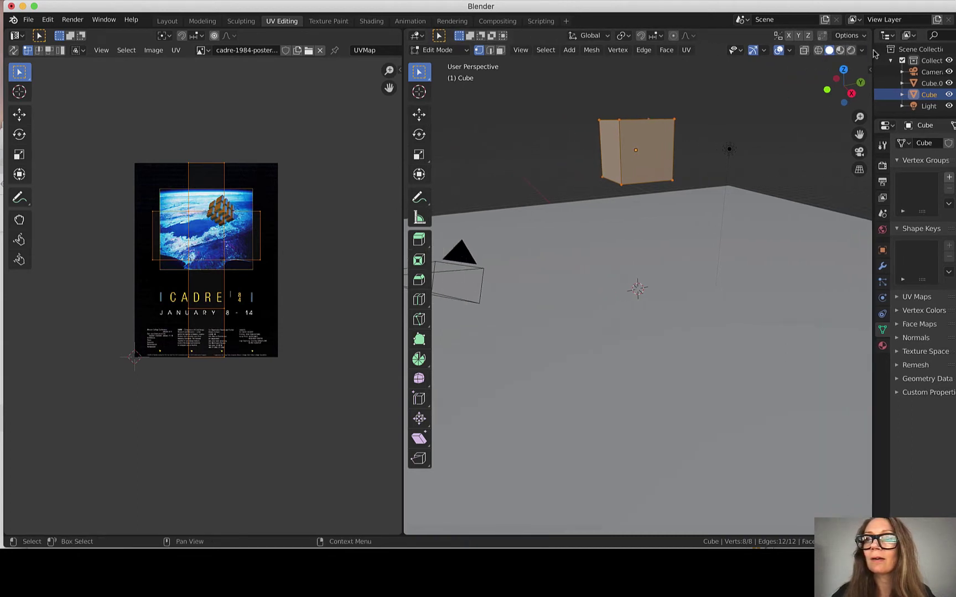
click(840, 50)
key(KP_Decimal)
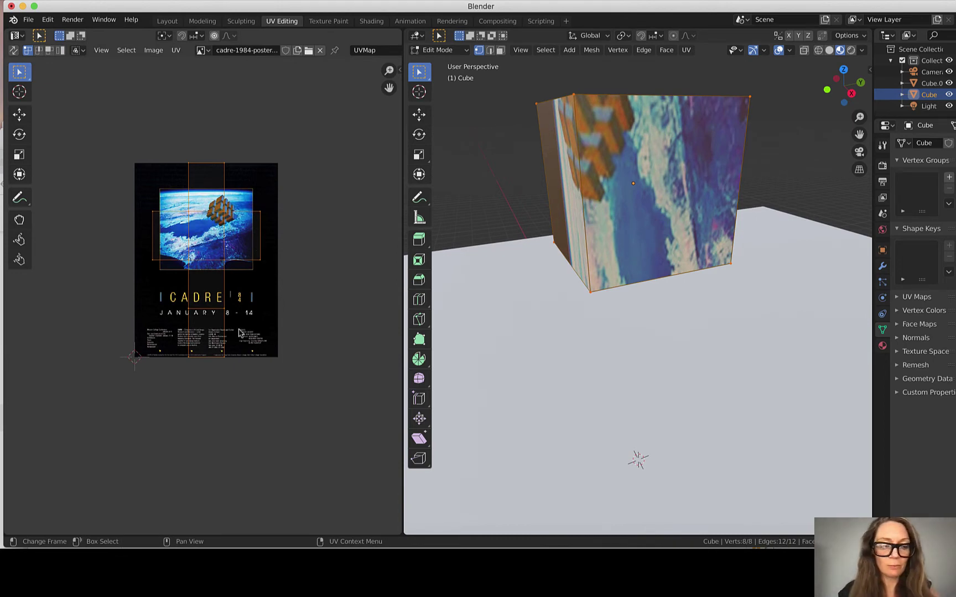
Rotate the UV layout about 180°, enlarge it until one face spans nearly the poster's width, and move it up about 1.38.
key(r)
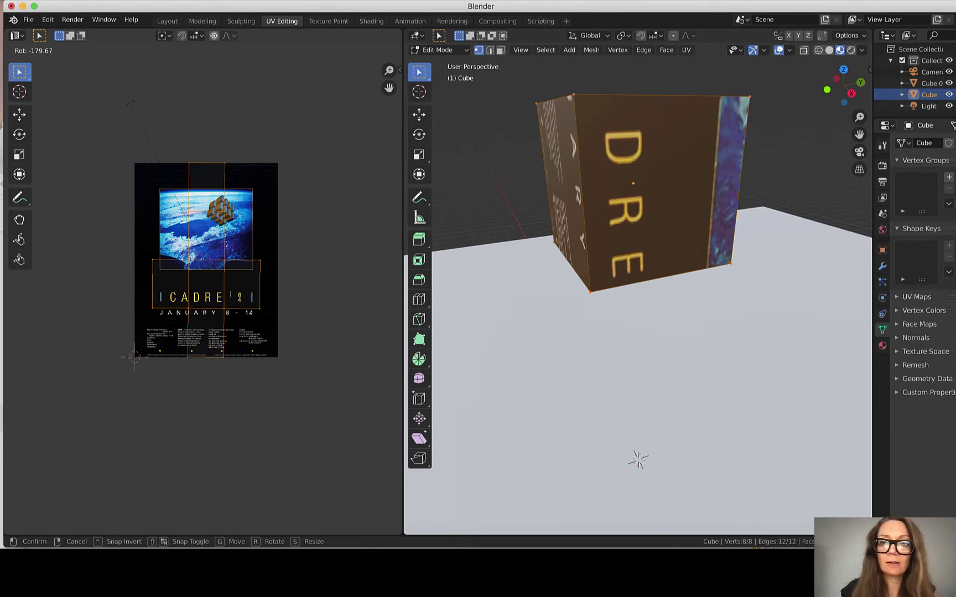
click(132, 105)
key(s)
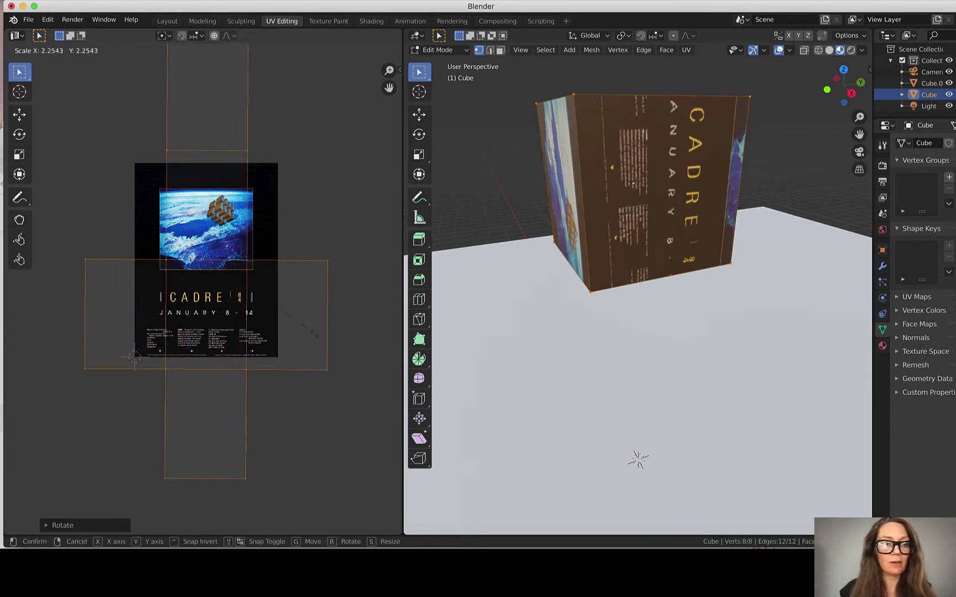
click(387, 373)
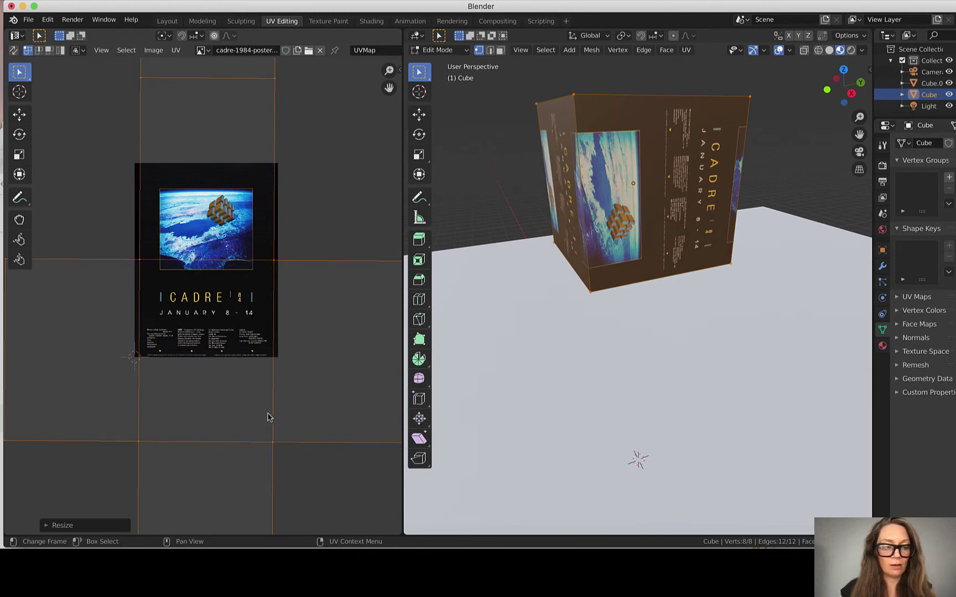
key(g)
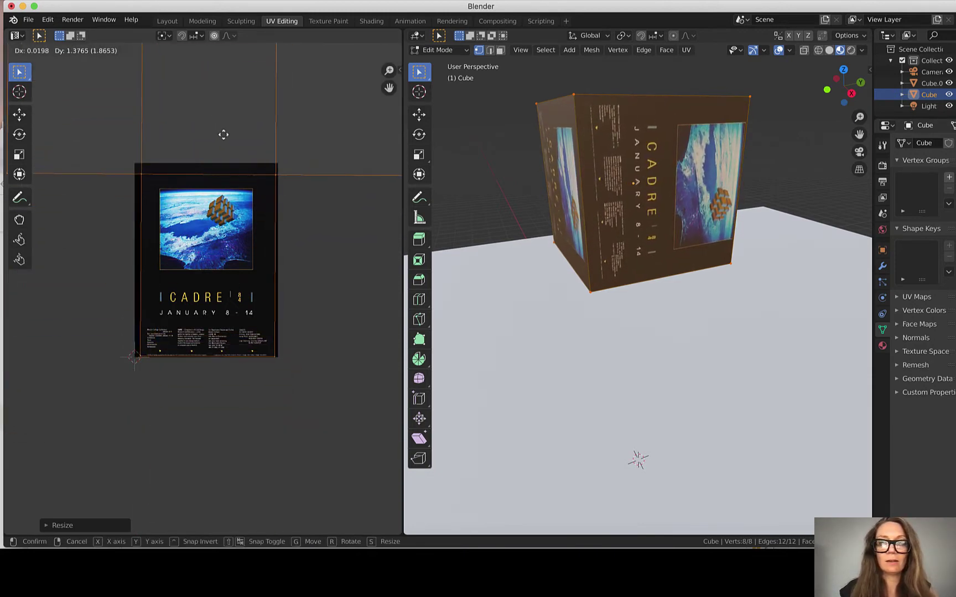
click(223, 137)
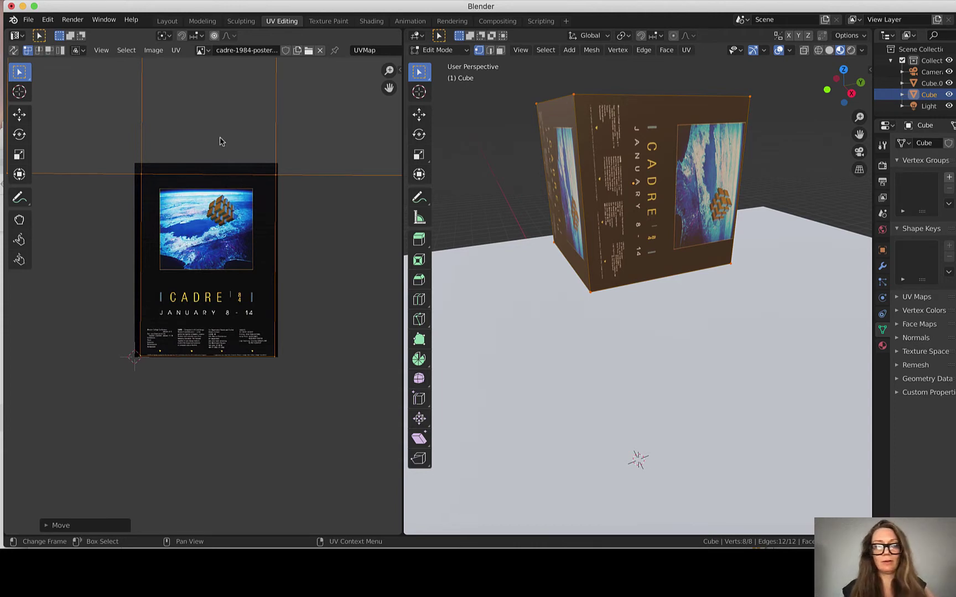
Rotate the UV layout about a quarter turn, then about 180°, and reposition it so the poster reads upright on the cube's sides.
key(r)
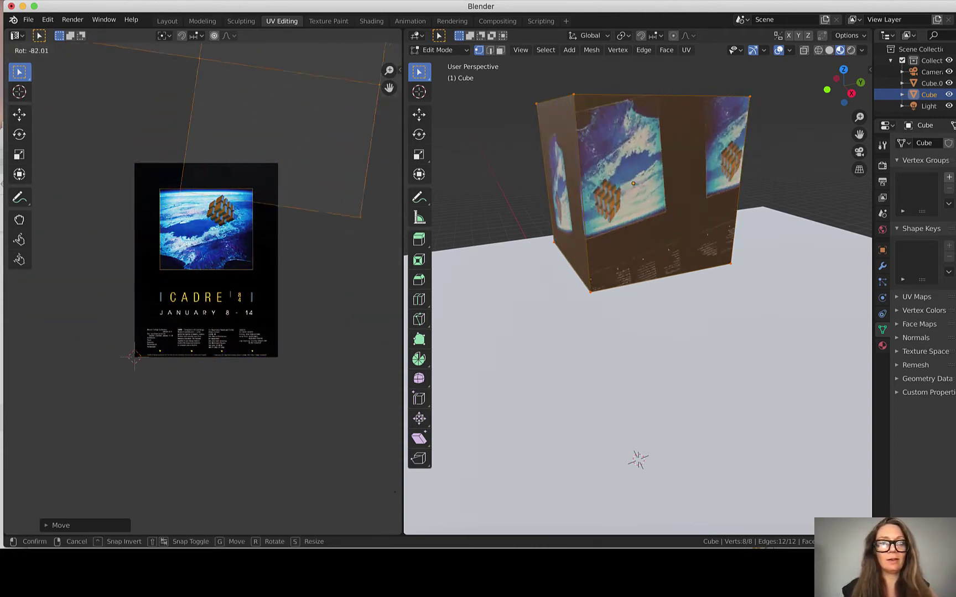
click(27, 424)
key(g)
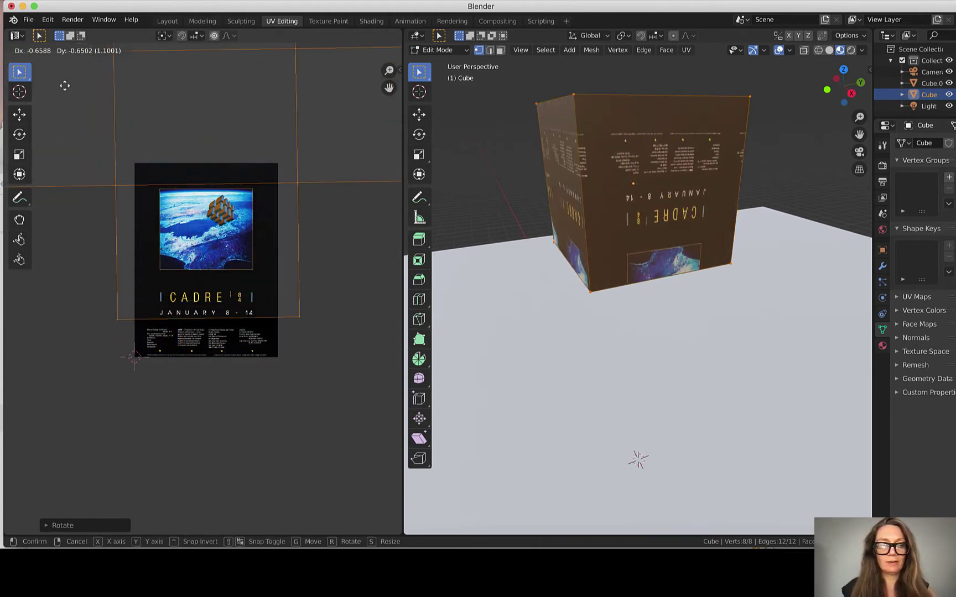
click(101, 323)
key(r)
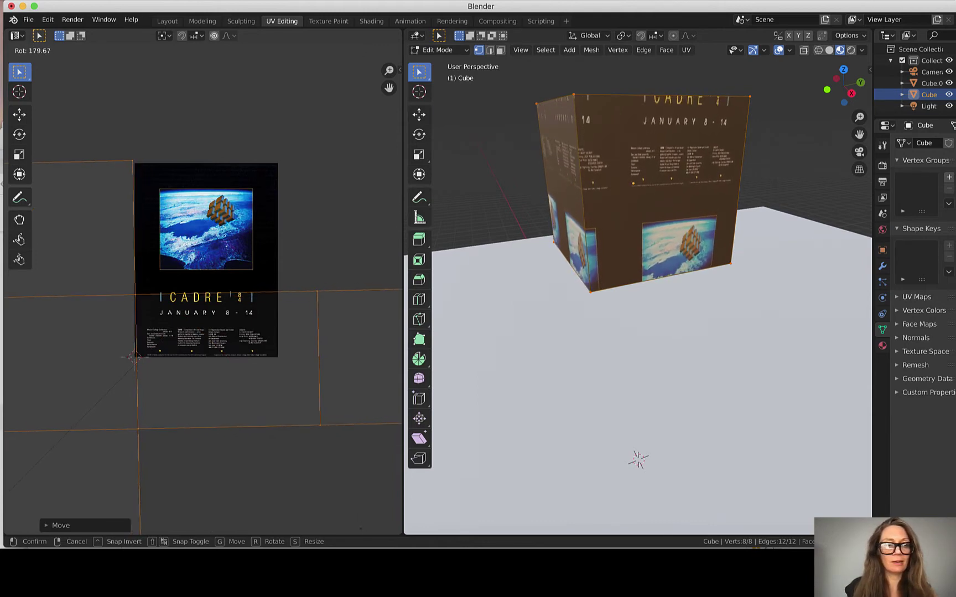
click(364, 525)
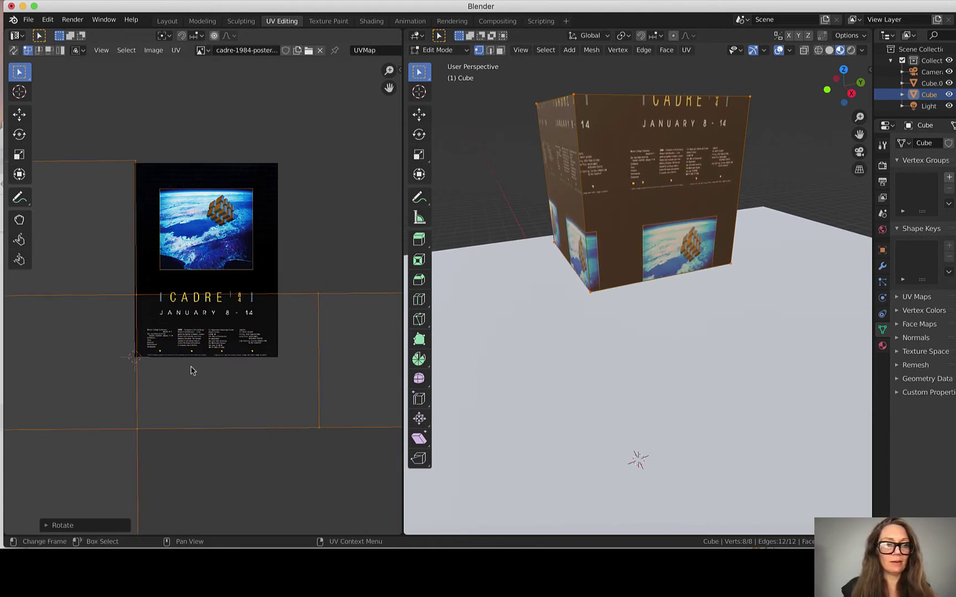
key(g)
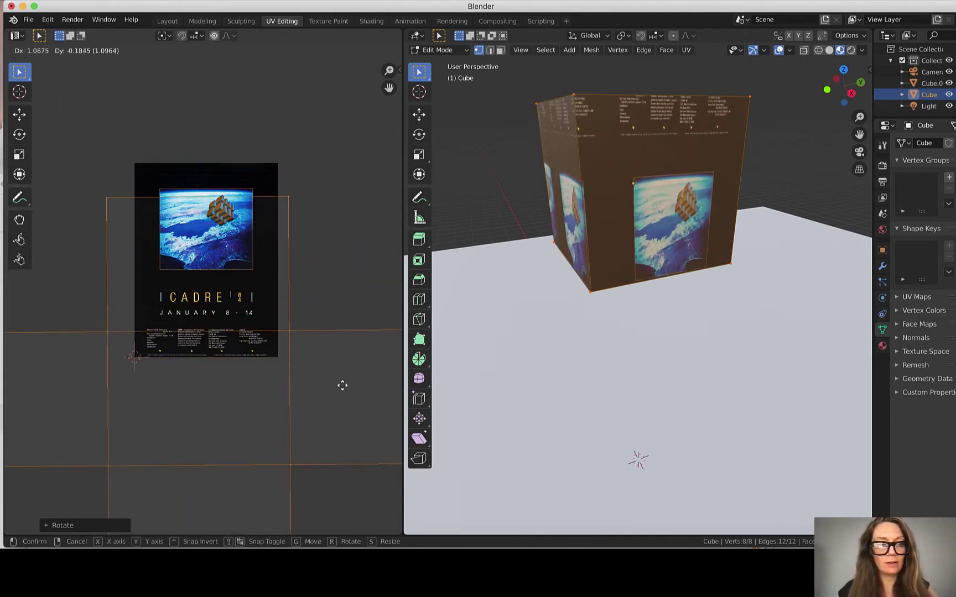
click(350, 436)
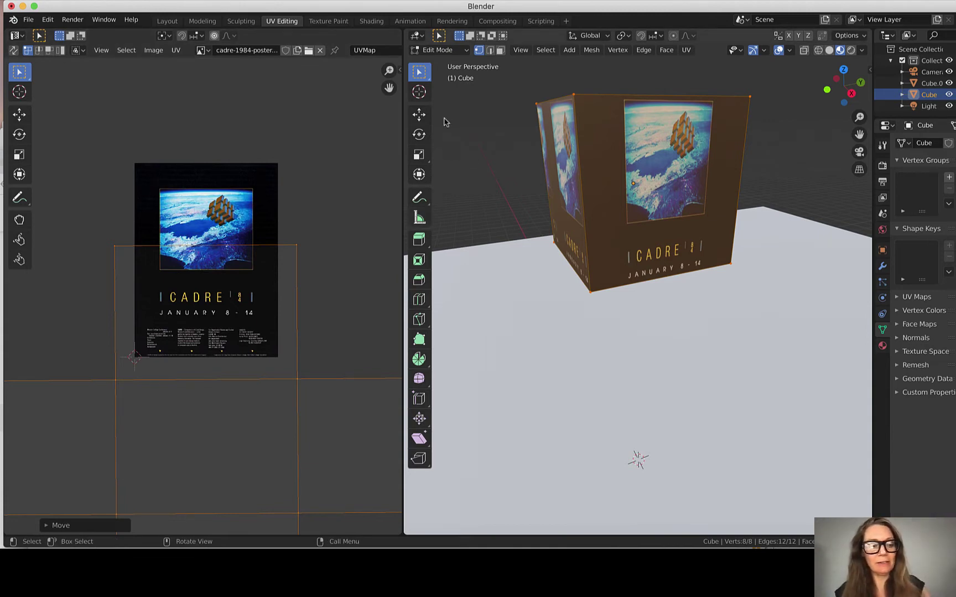
Leave Edit Mode on the cube, re-enter it briefly, and return to Object Mode.
key(Tab)
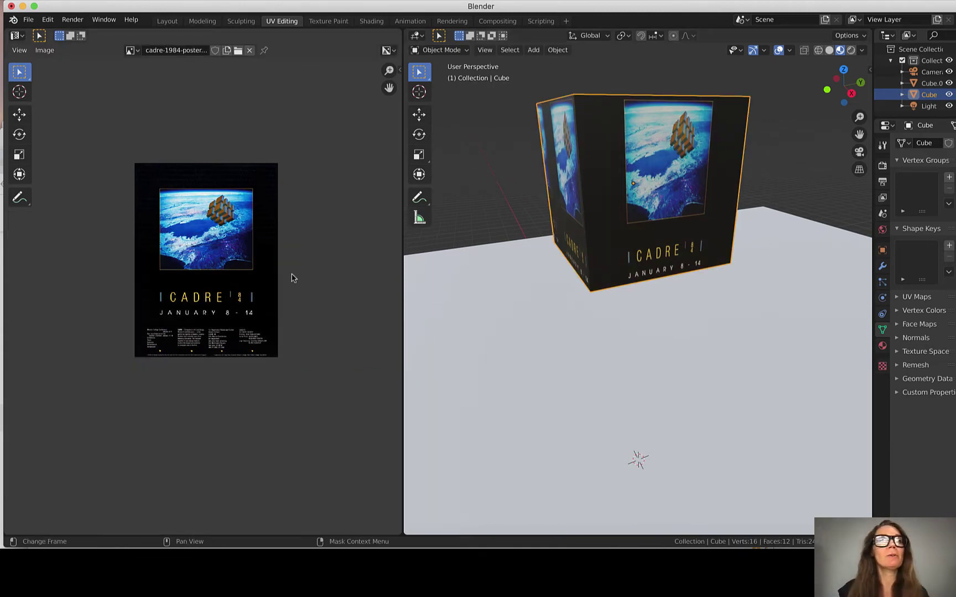
click(440, 50)
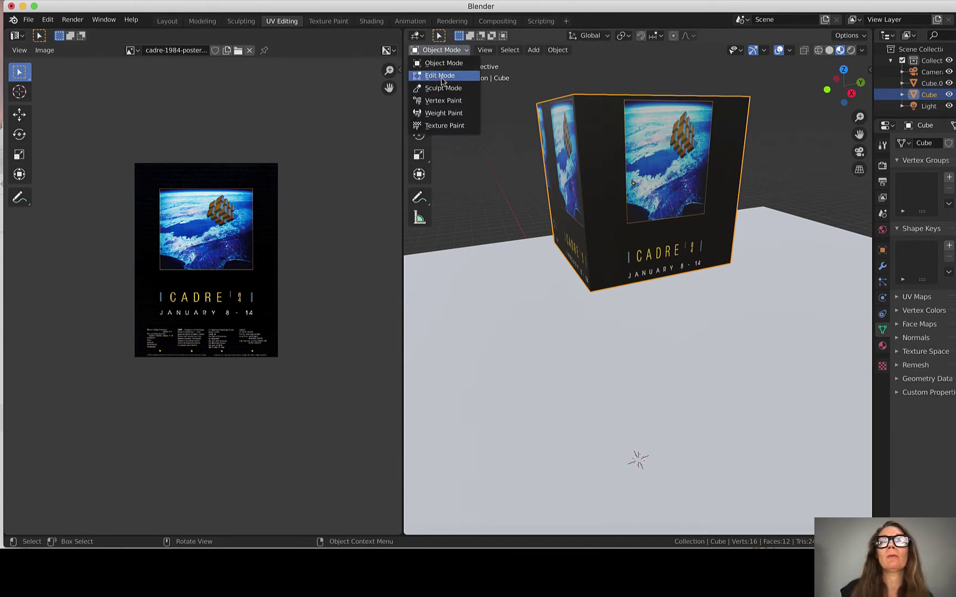
click(441, 76)
click(436, 50)
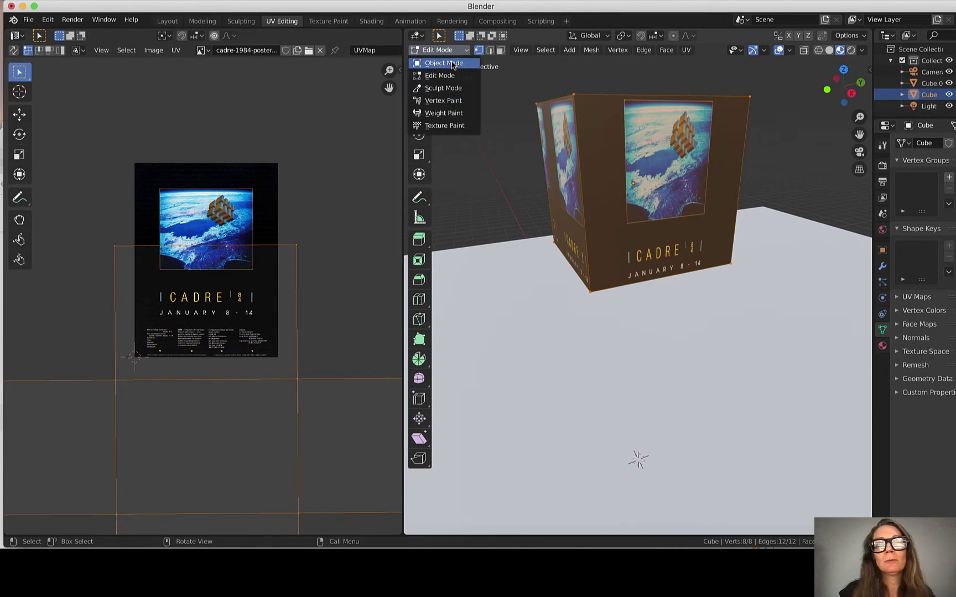
click(452, 64)
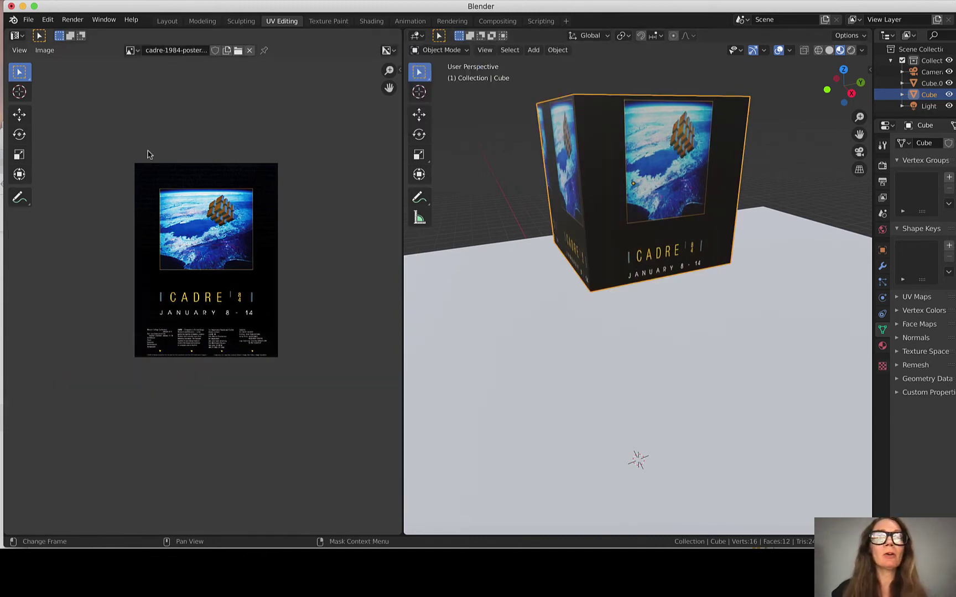
Return to the Layout workspace, enlarge the timeline area and set the viewport to Material Preview shading.
click(167, 22)
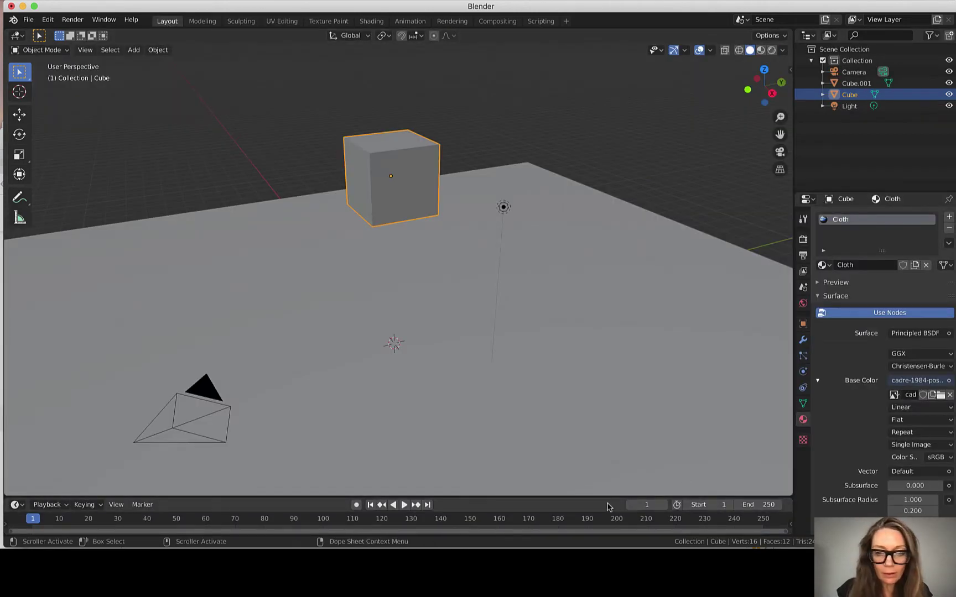
drag(604, 497, 591, 464)
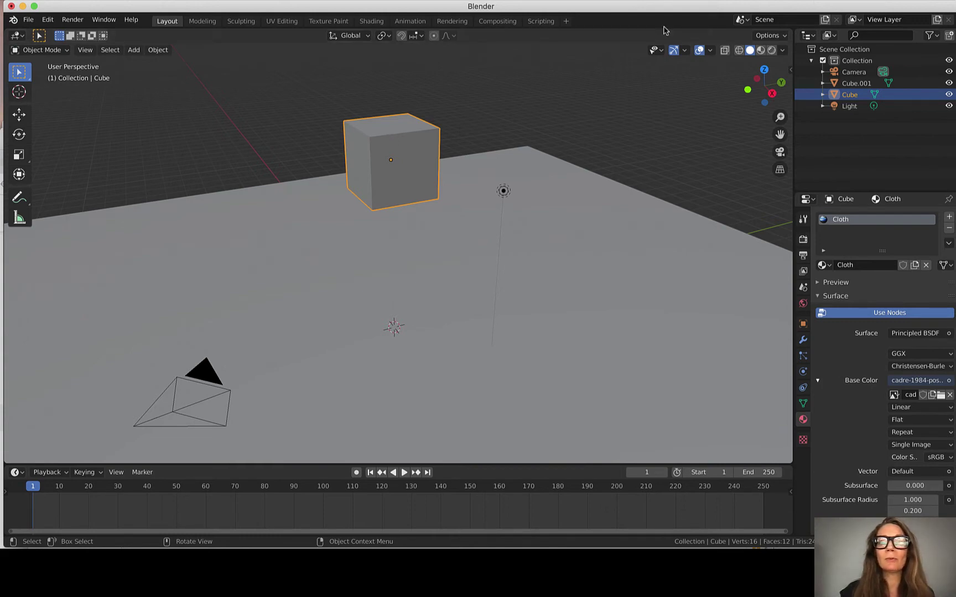
click(761, 50)
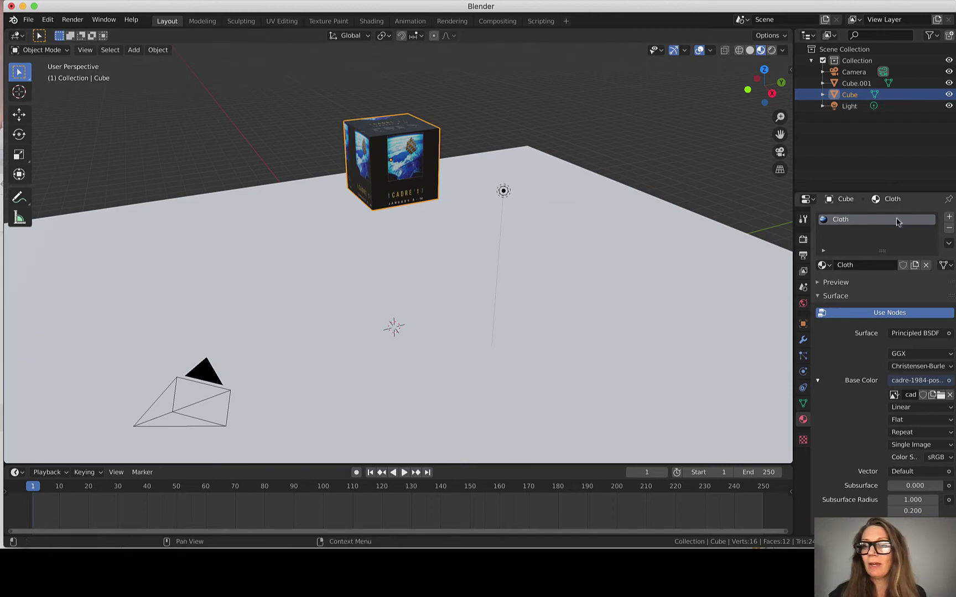
Add a Cloth modifier to the textured cube.
click(803, 340)
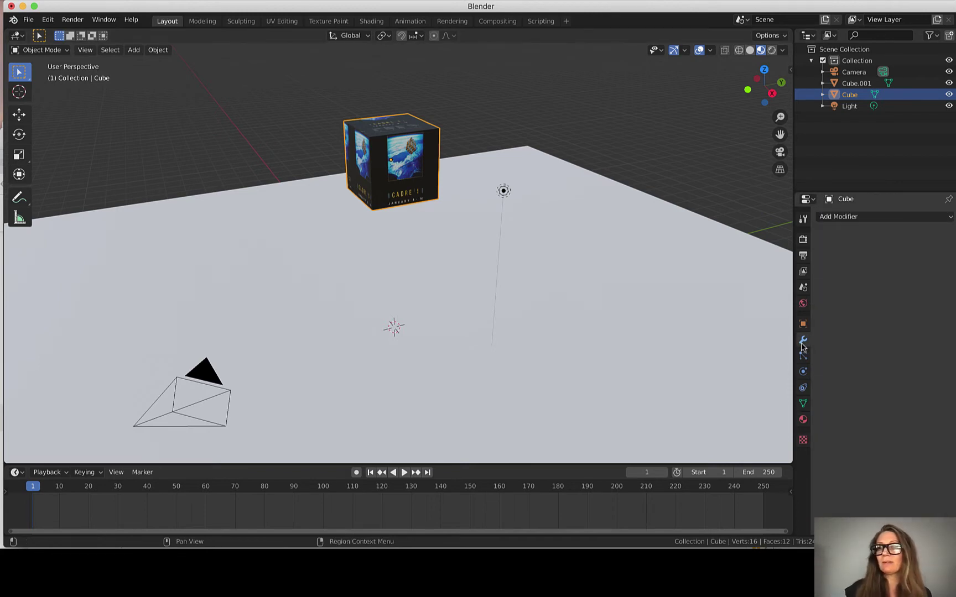
click(866, 219)
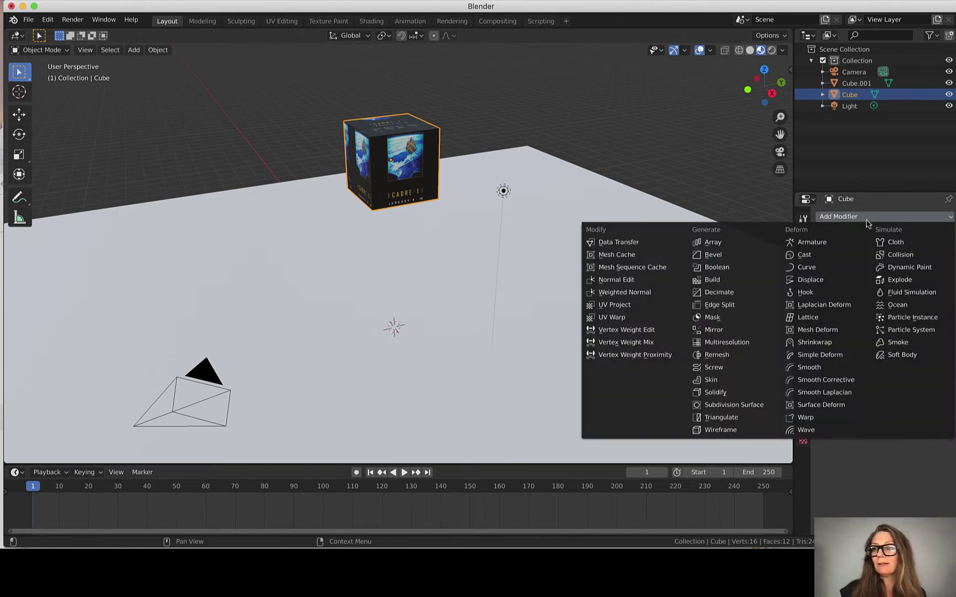
click(892, 243)
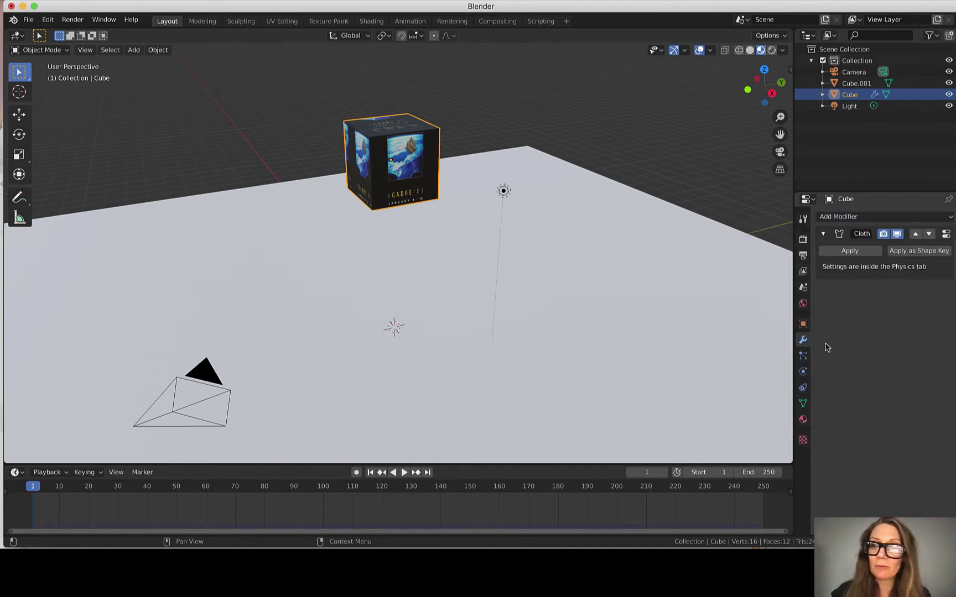
Remove Cloth in the cube's physics properties and enable it there again.
click(803, 373)
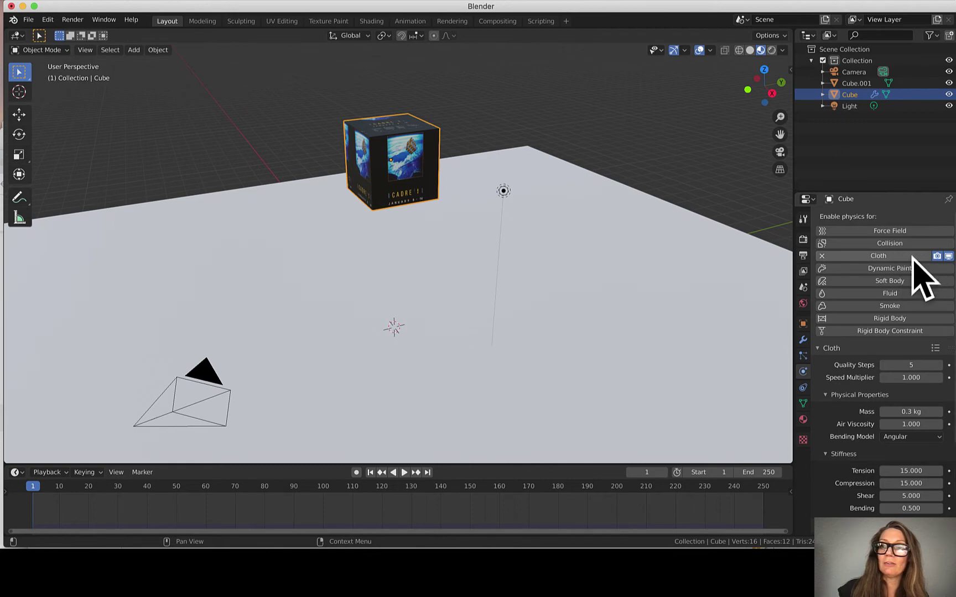
click(822, 256)
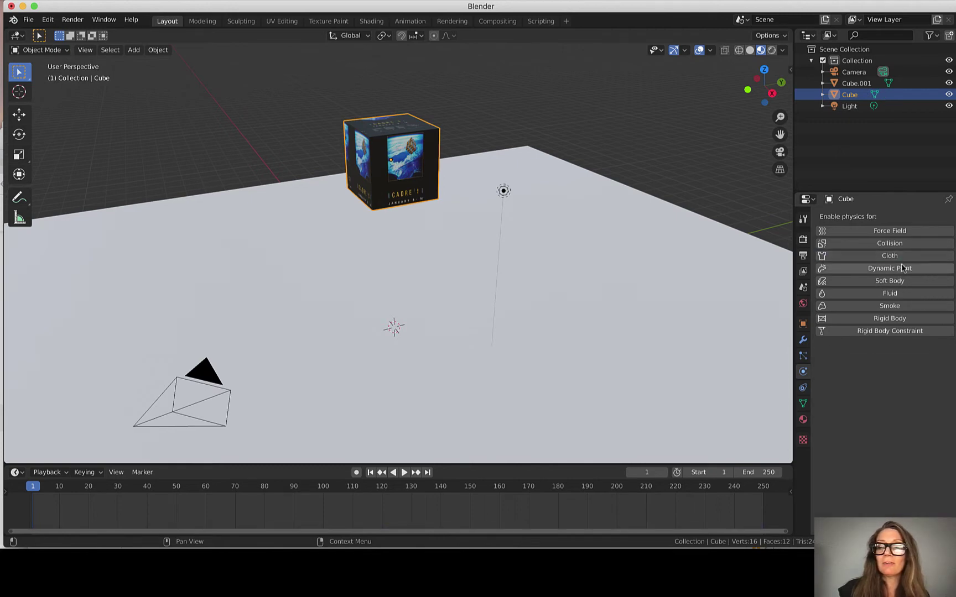
click(869, 257)
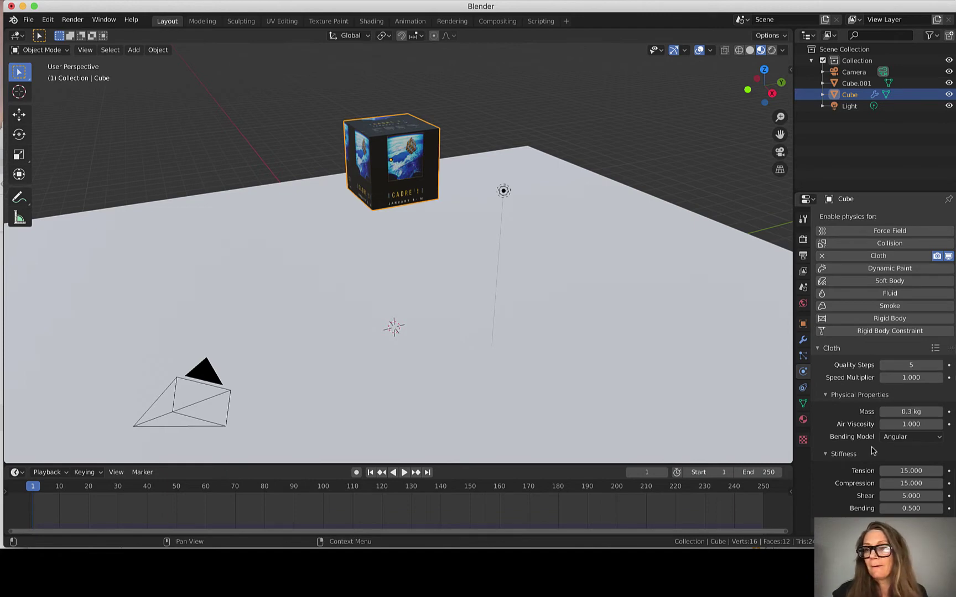
Set the cube's cloth Quality Steps to 24 and its Mass to 3 kg.
click(902, 367)
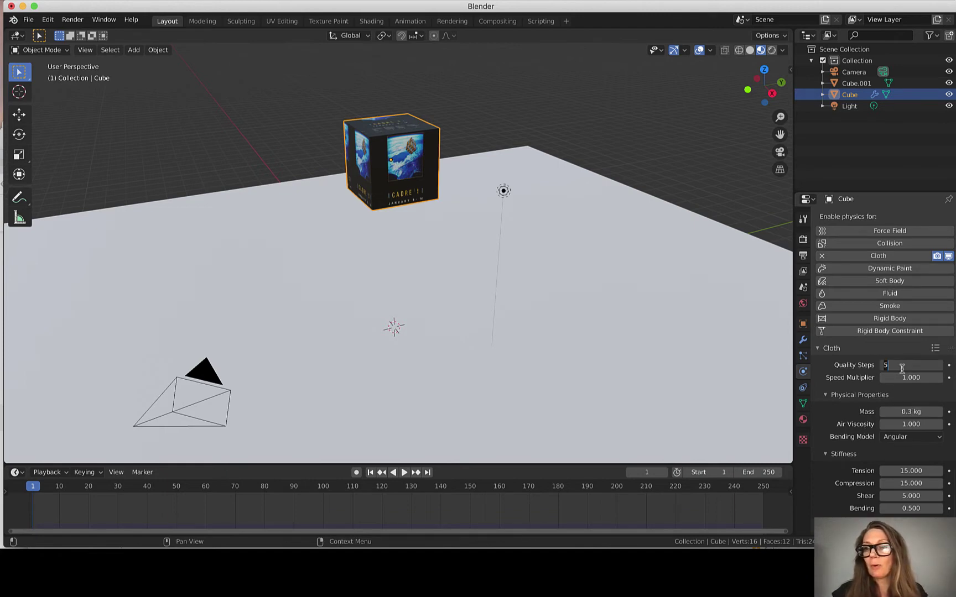
text(24)
key(Return)
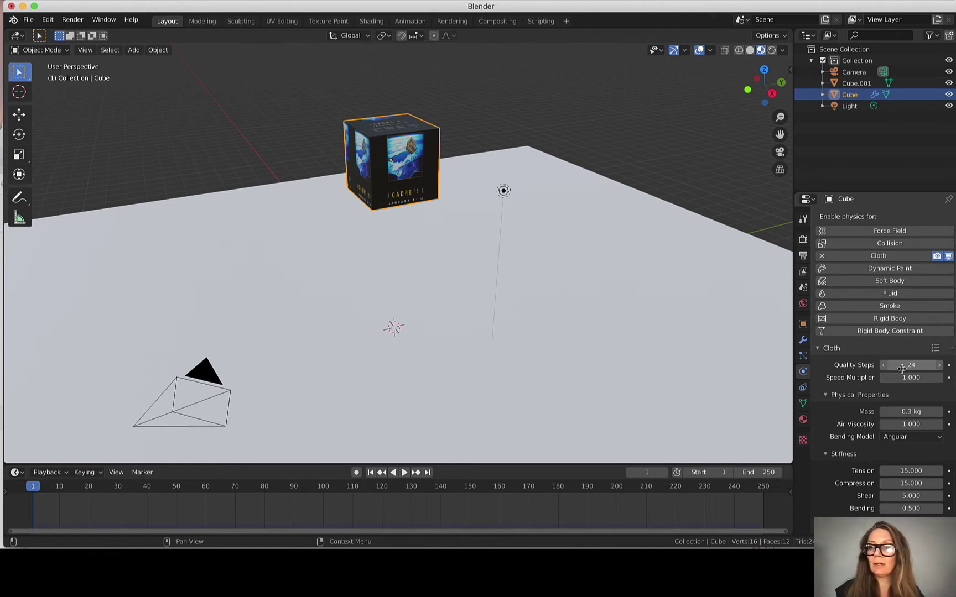
click(919, 415)
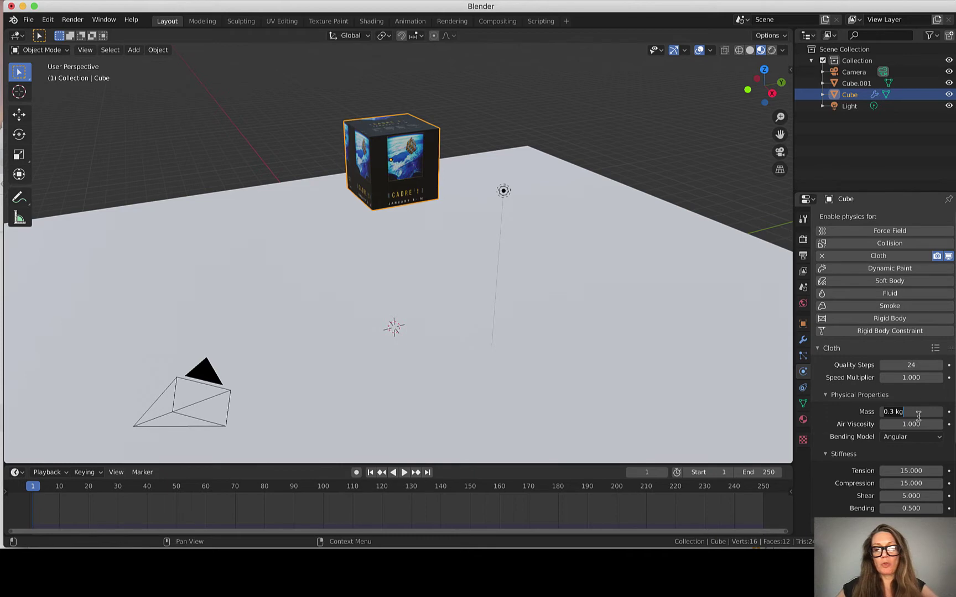
text(3)
key(Return)
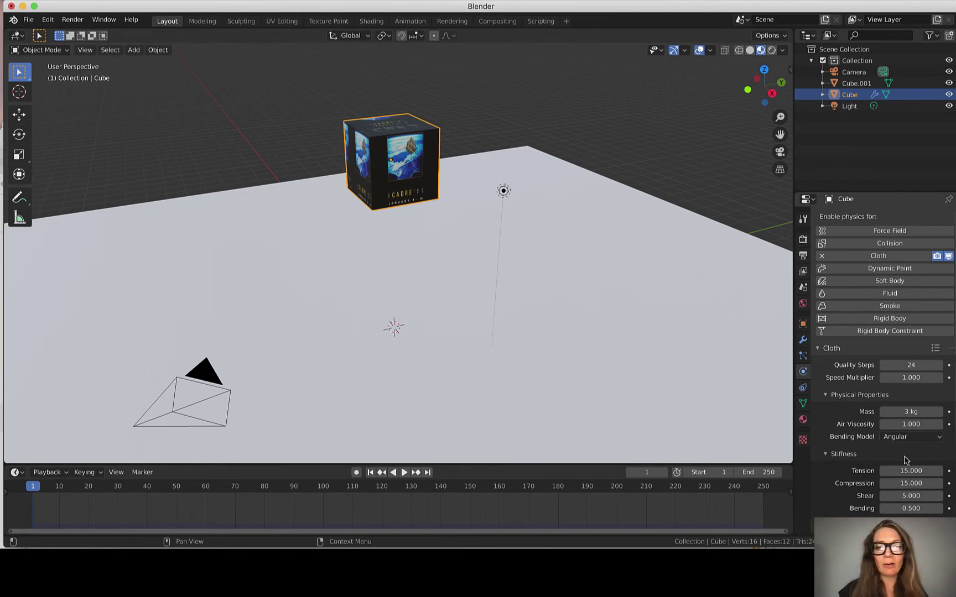
Play the cloth simulation on the cube, stop it and rewind to the start of the timeline.
click(404, 473)
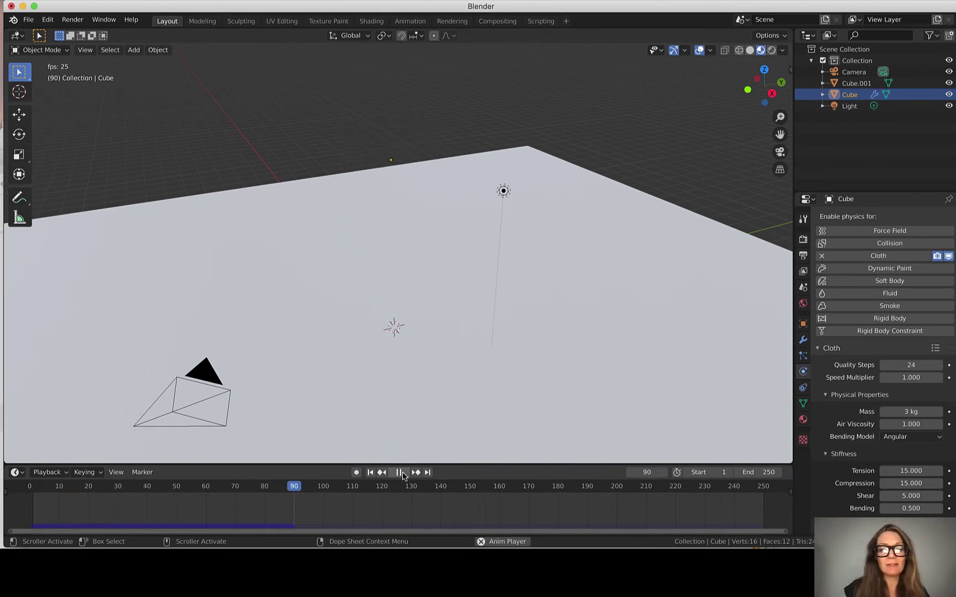
click(401, 473)
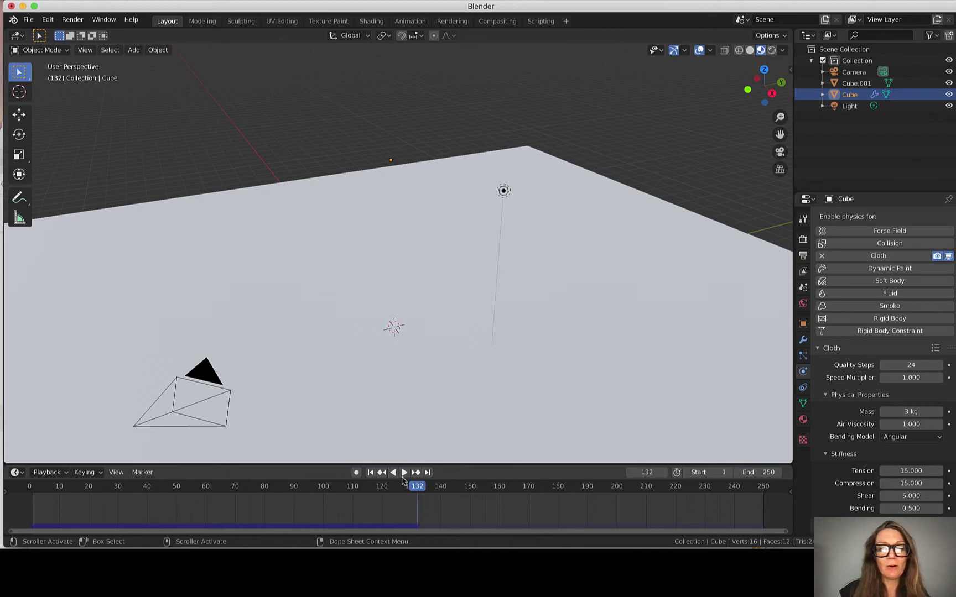
click(370, 473)
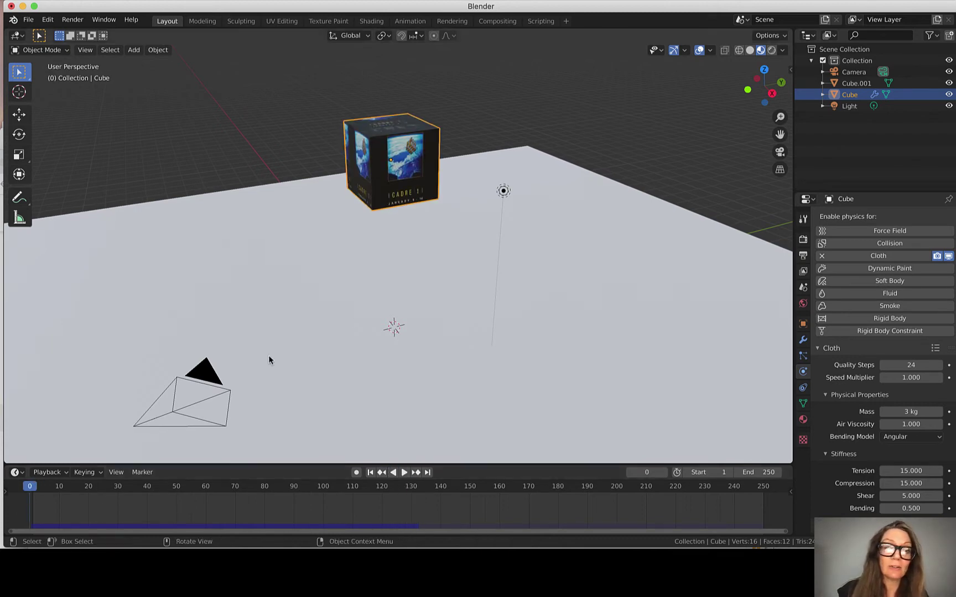
Enable Collision physics on the floor slab and test the simulation once, returning to frame 0.
click(346, 272)
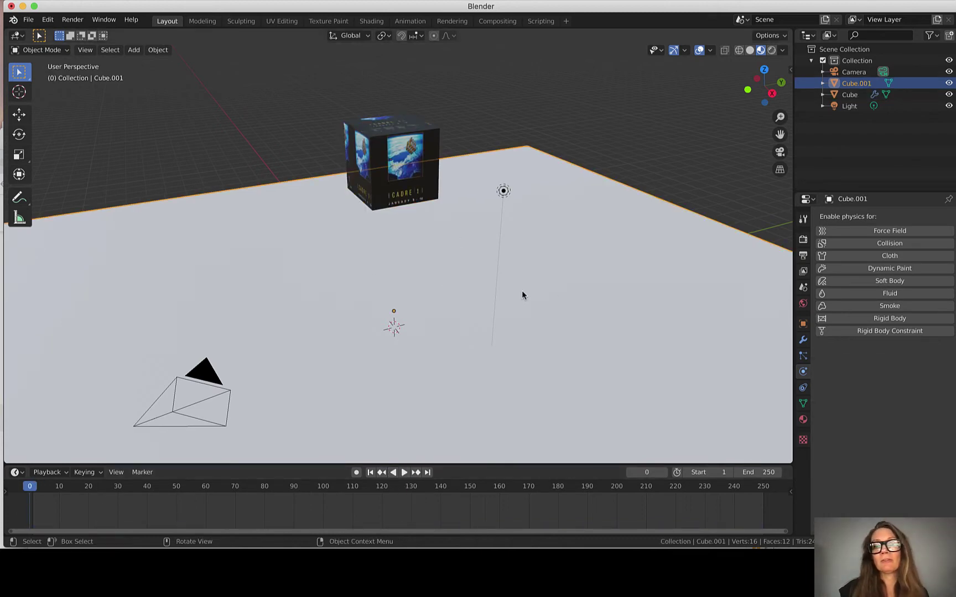
click(889, 245)
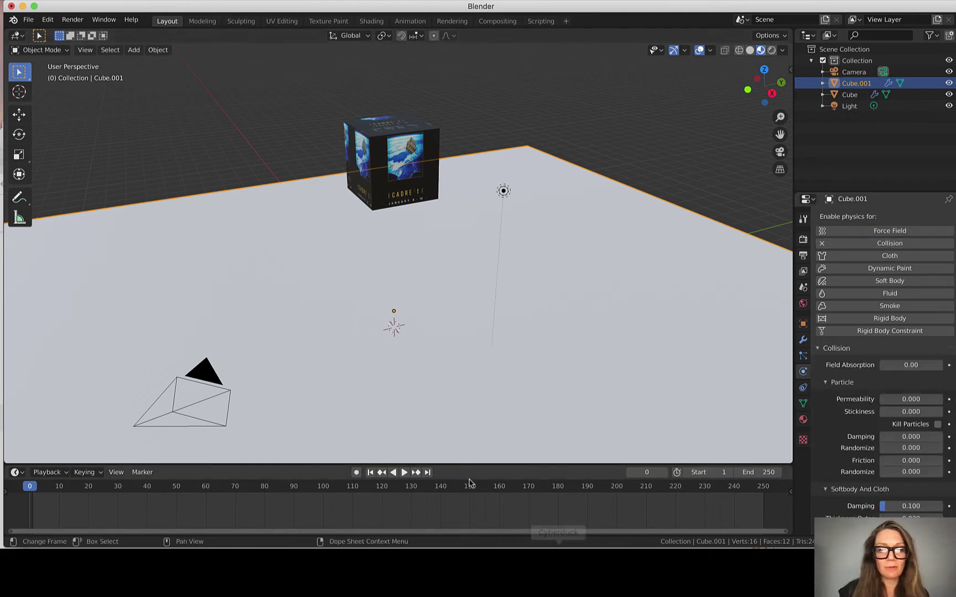
click(404, 473)
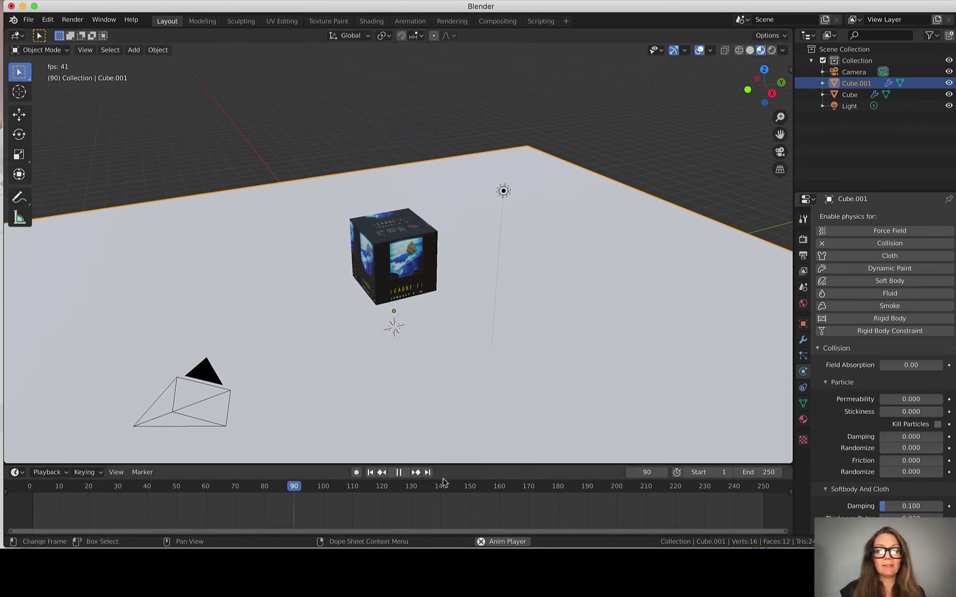
click(399, 475)
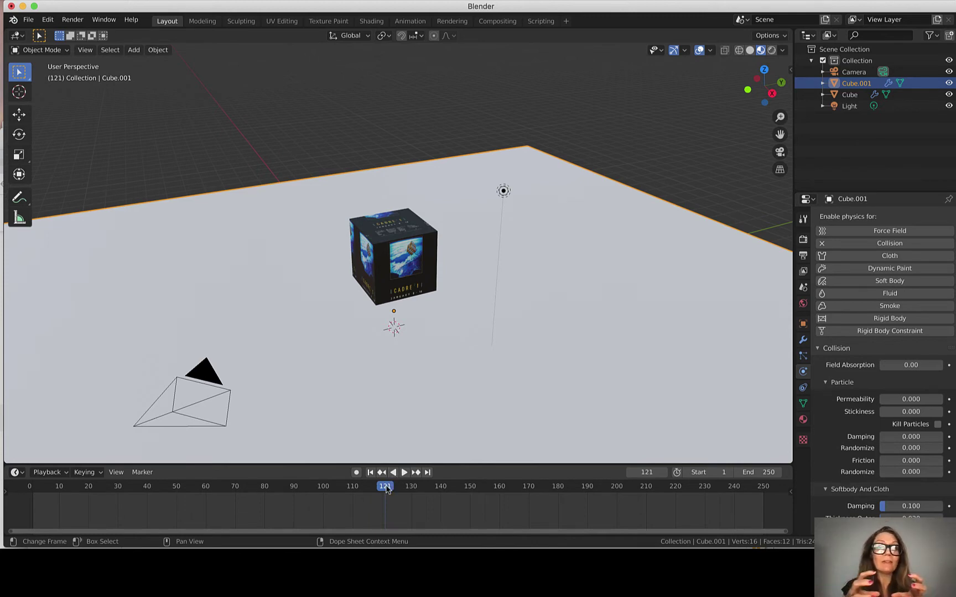
click(29, 489)
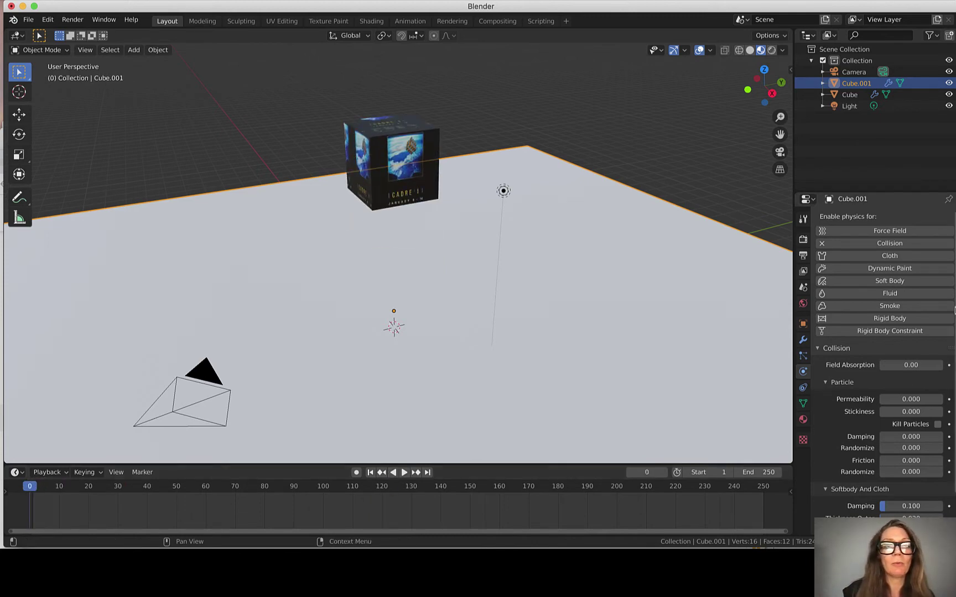
Enter Edit Mode on the textured cube and subdivide its whole mesh four times.
click(385, 143)
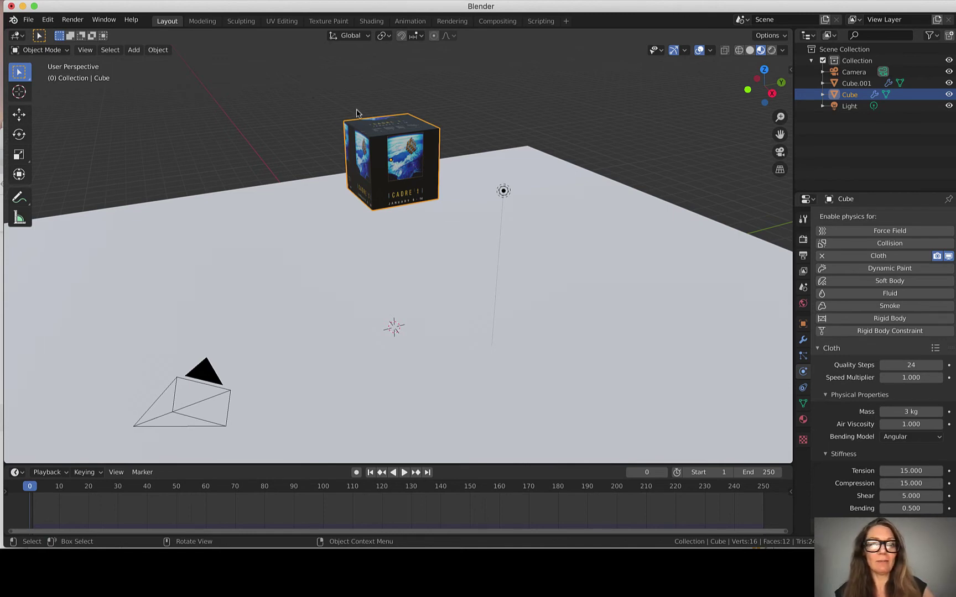
key(Tab)
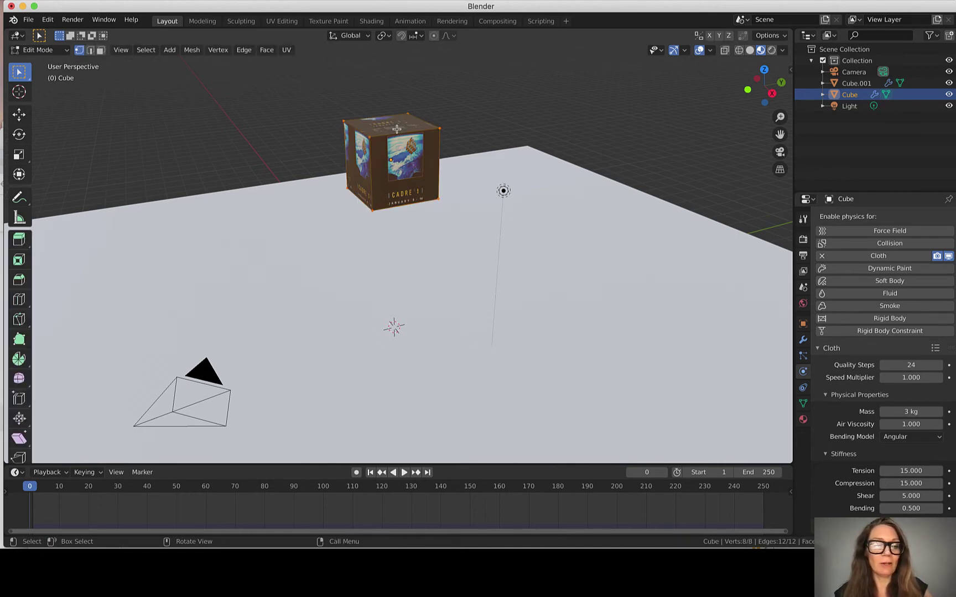
key(Tab)
click(51, 51)
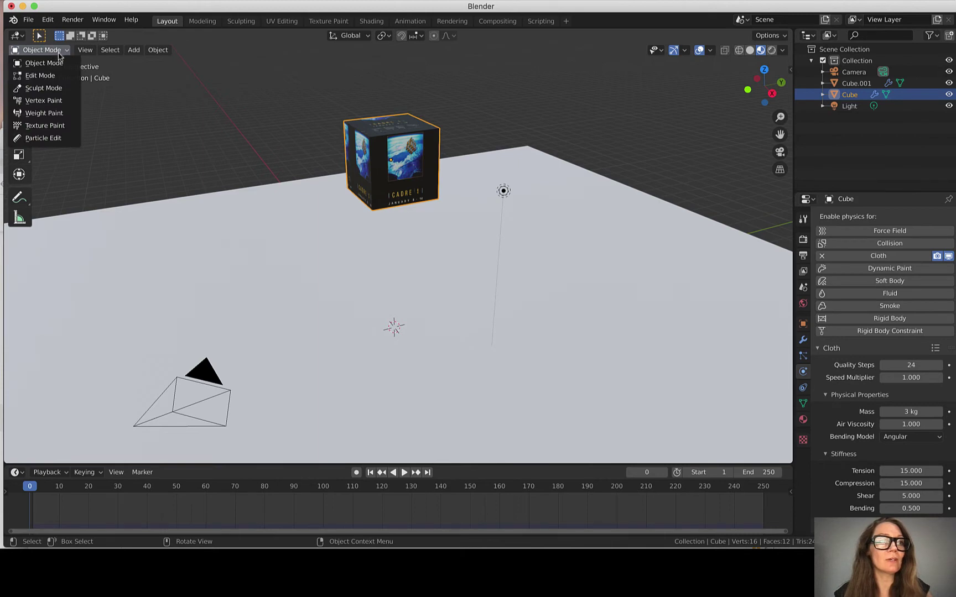
click(40, 75)
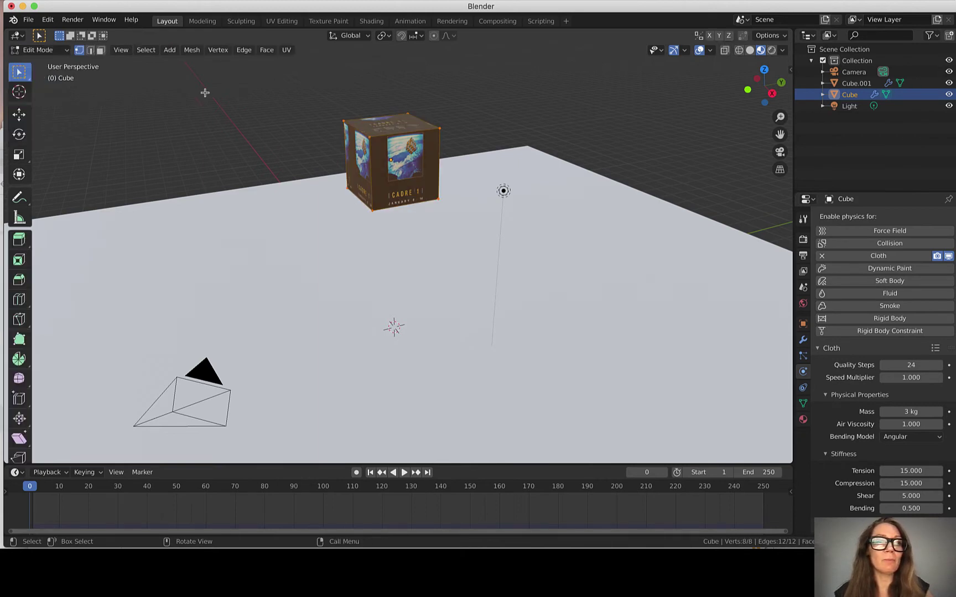
right_click(280, 118)
click(281, 118)
right_click(280, 119)
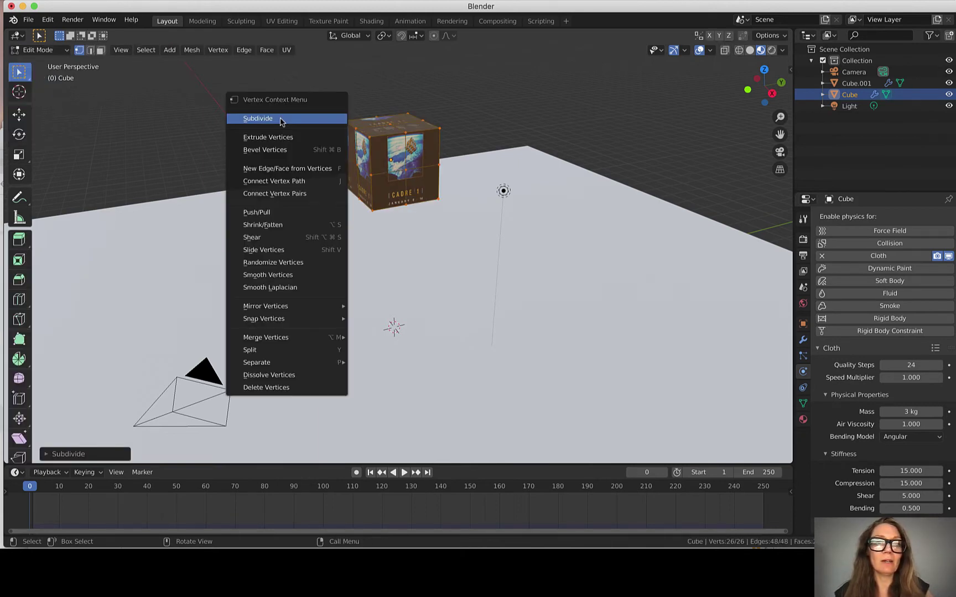
click(281, 119)
right_click(281, 119)
click(281, 118)
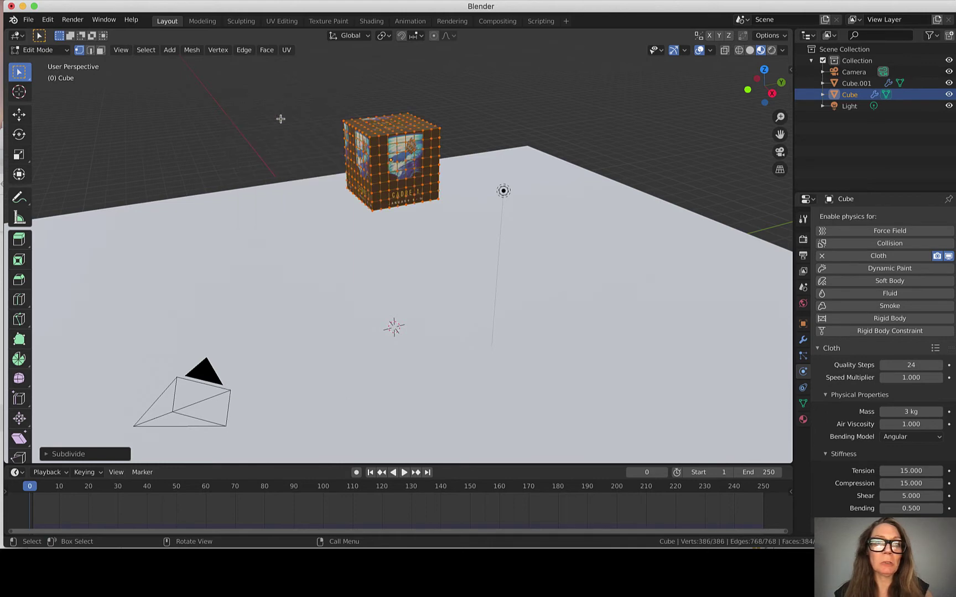
right_click(281, 118)
click(281, 118)
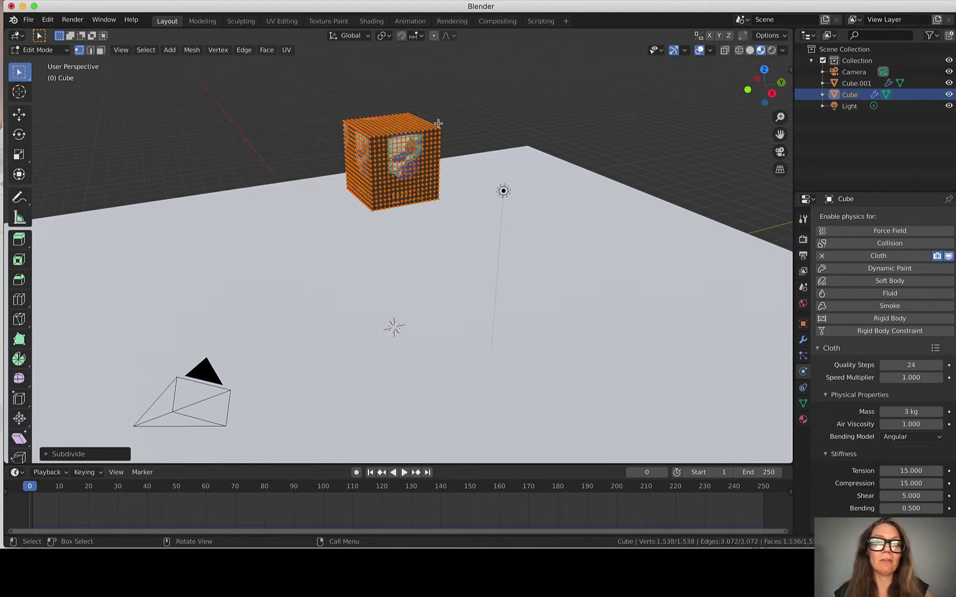
Try a fifth subdivision of the cube's mesh and undo it.
right_click(176, 117)
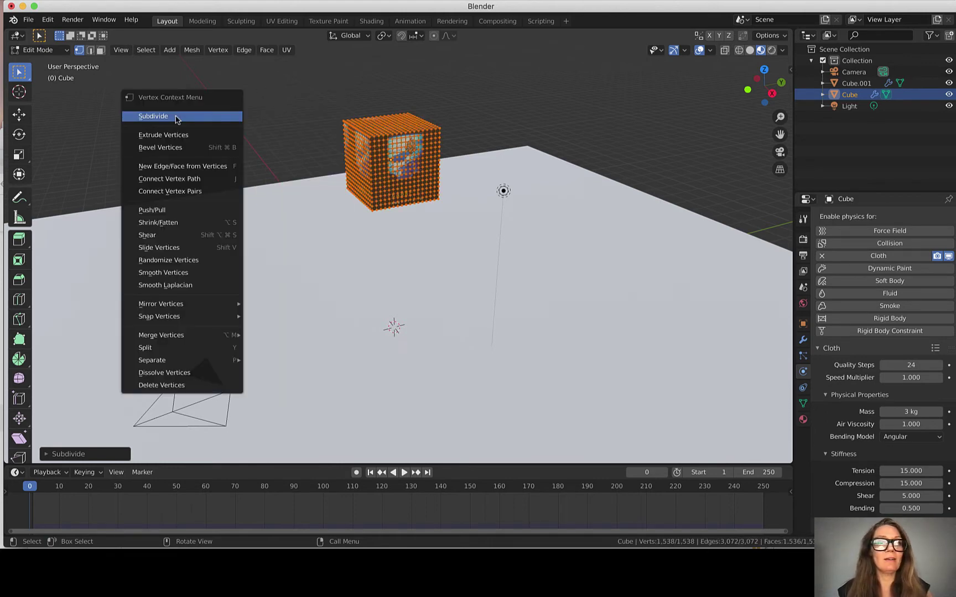
click(176, 117)
key(super+z)
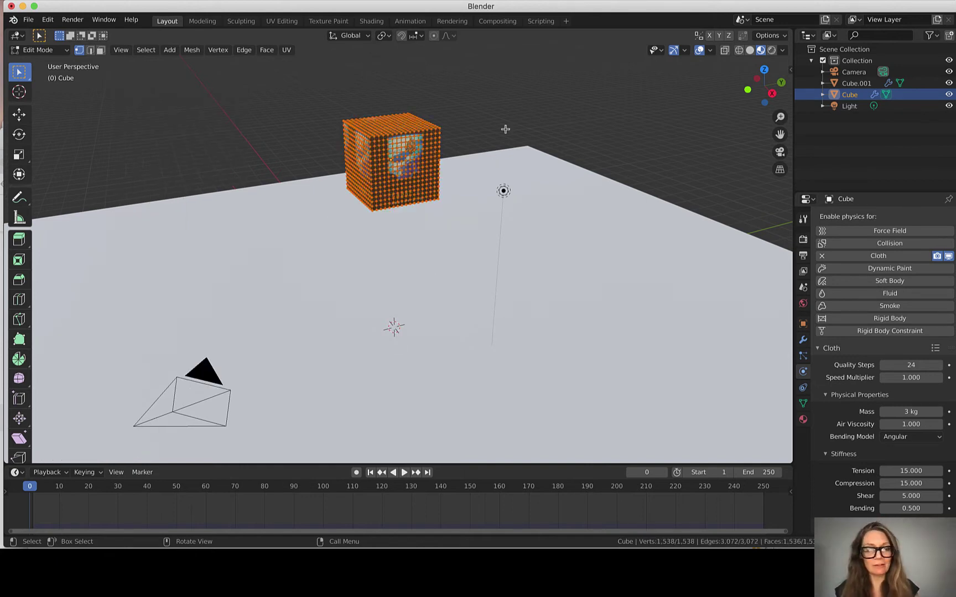
Return the cube to Object Mode and play the cloth simulation, stopping at about frame 75.
key(Tab)
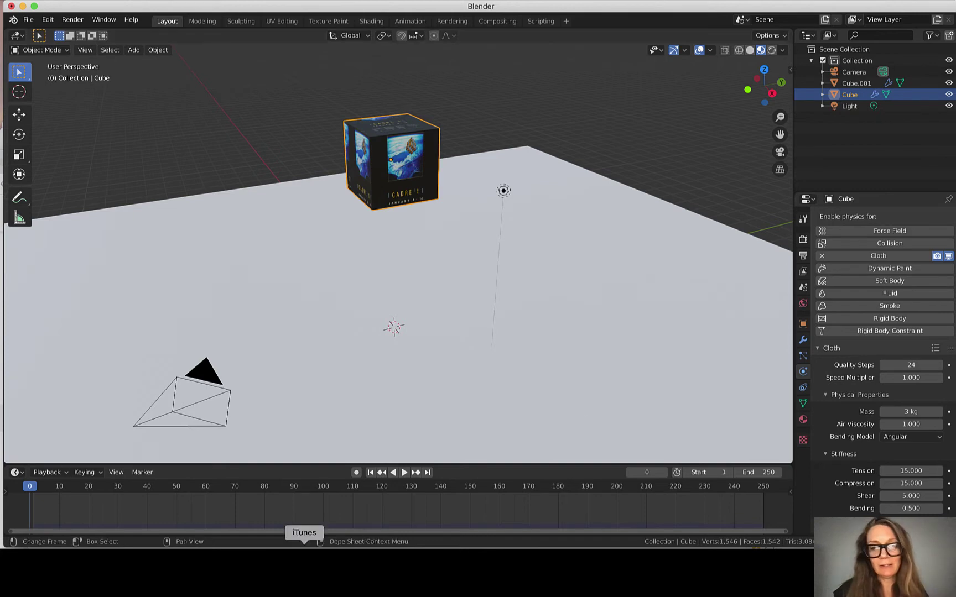
click(403, 473)
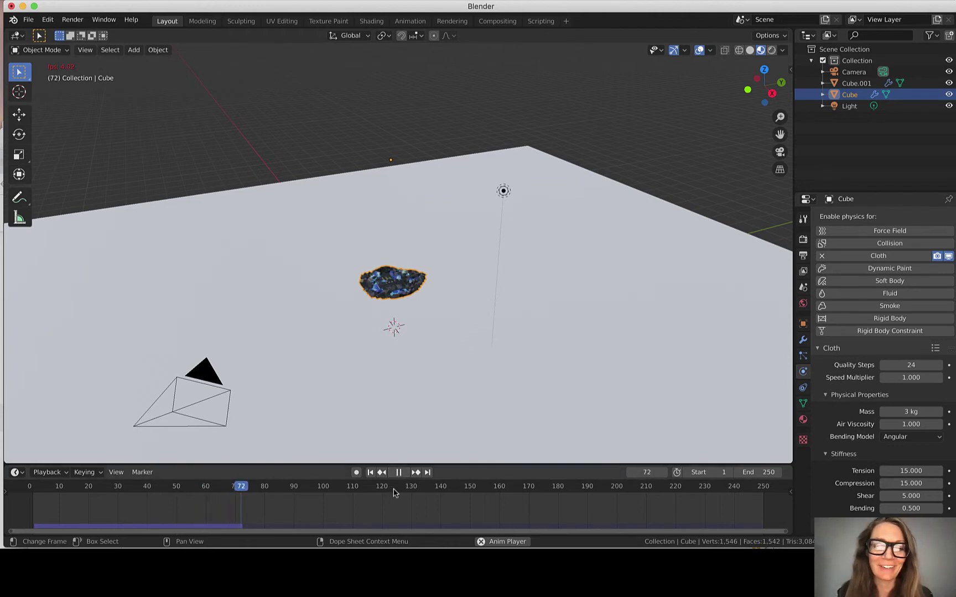
click(398, 473)
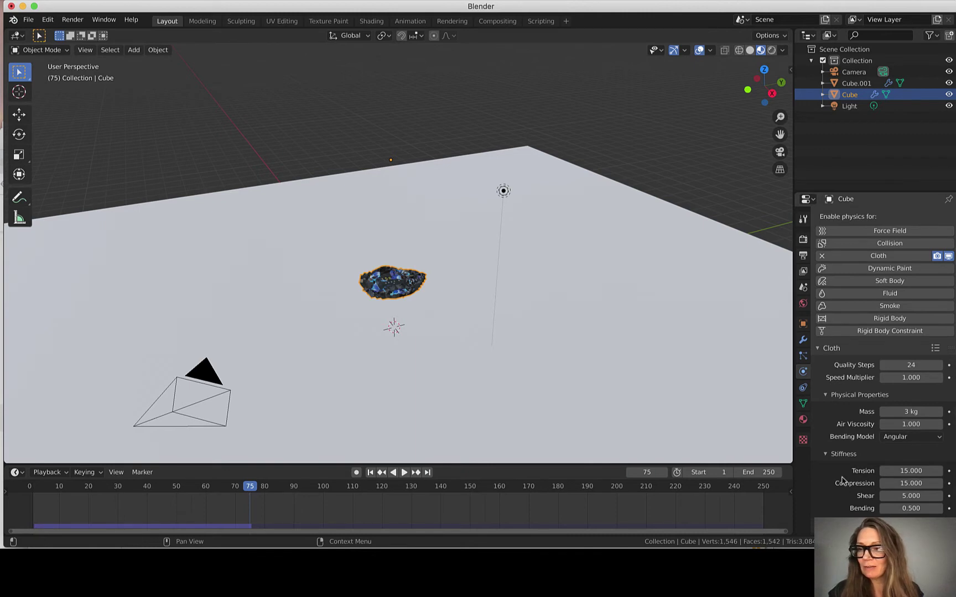
Set the cloth's Tension and Compression stiffness to 5 and its Bending stiffness to 0.1.
click(913, 470)
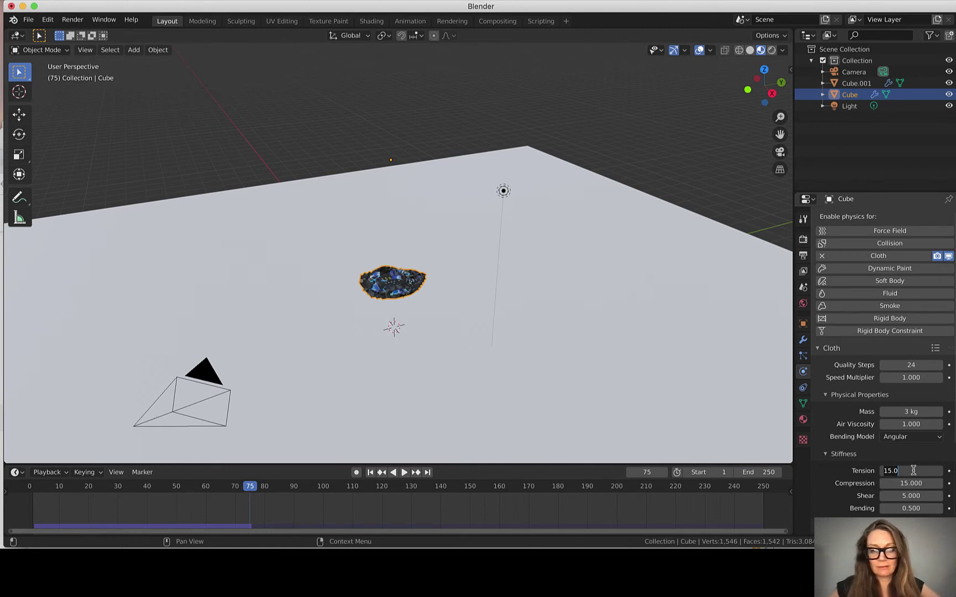
key(BackSpace)
key(BackSpace)
key(BackSpace)
key(BackSpace)
text(5)
key(Return)
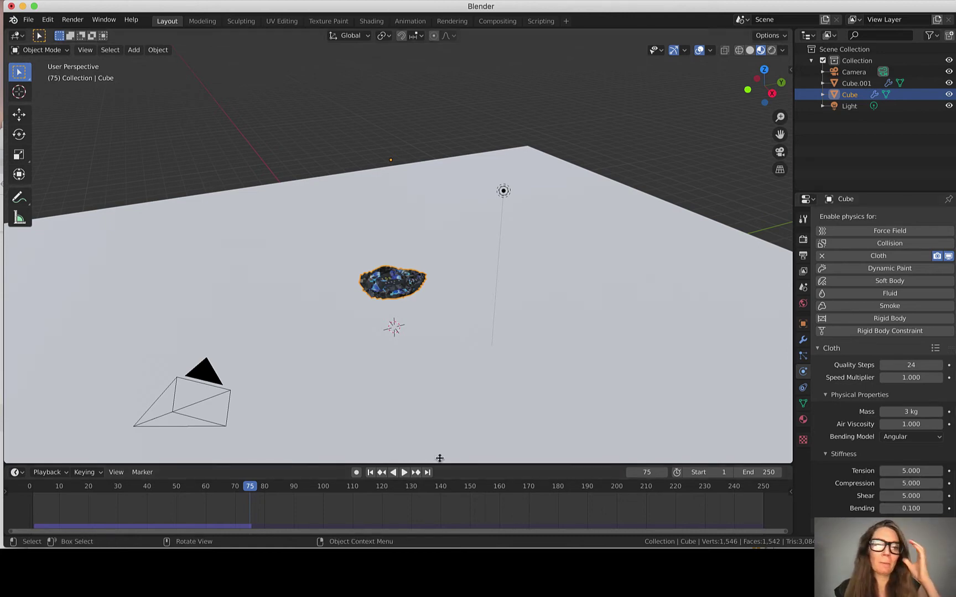
Rewind the timeline and replay the simulation with the changed stiffness, stopping at about frame 55.
click(405, 473)
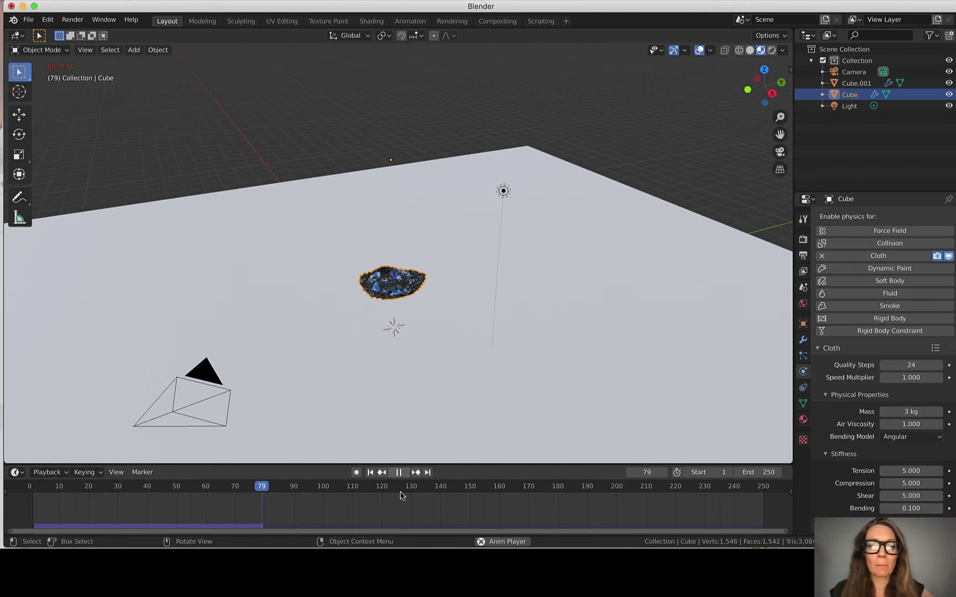
key(space)
drag(46, 485, 25, 475)
click(403, 475)
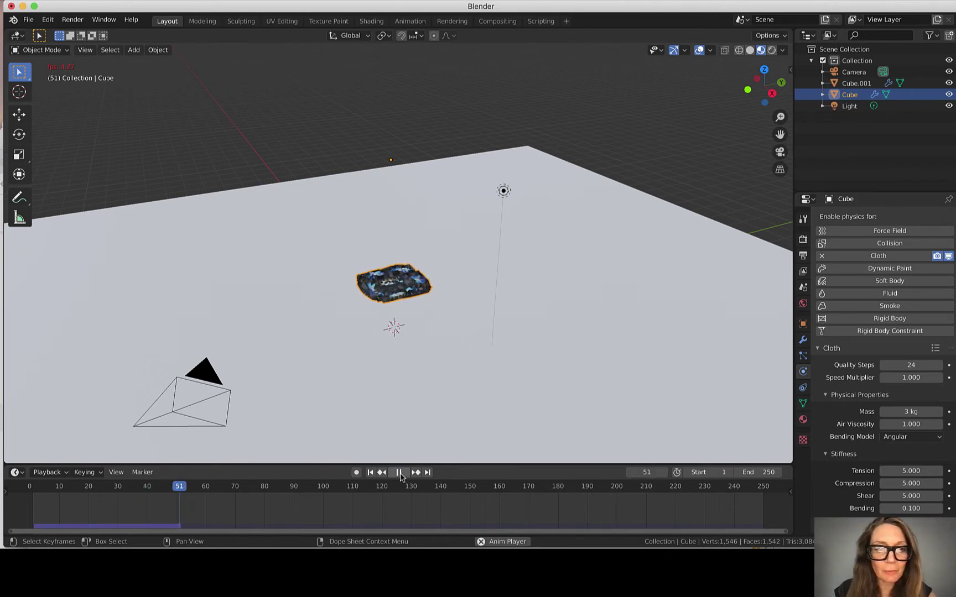
click(398, 473)
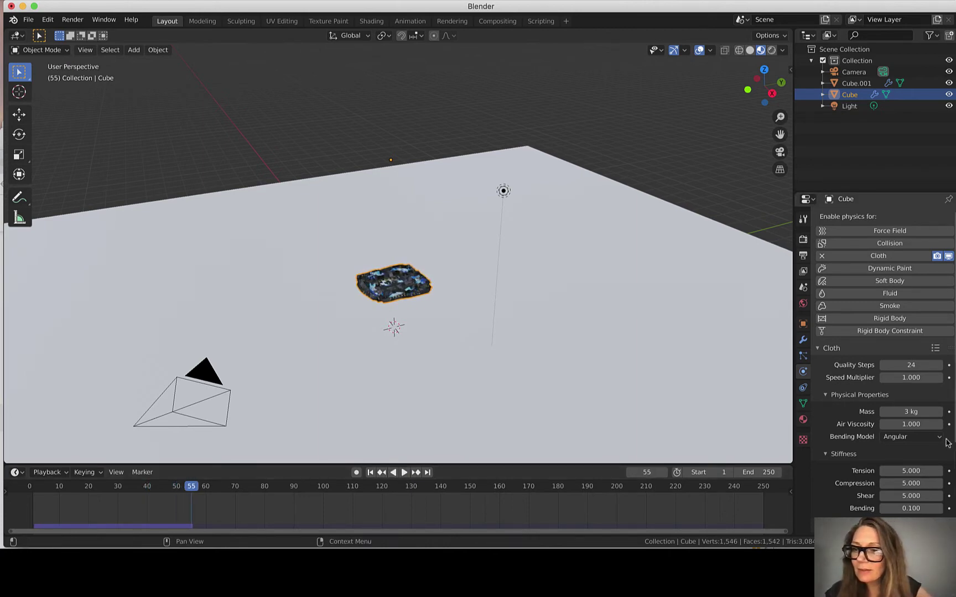
Set the cloth's Tension stiffness to 15.
click(923, 471)
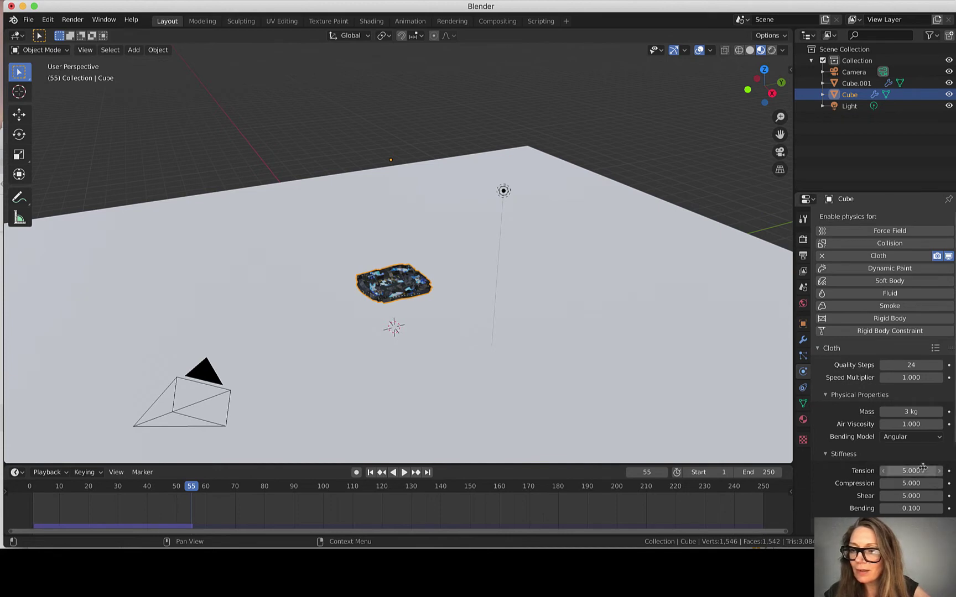
text(5.0)
key(BackSpace)
key(BackSpace)
key(BackSpace)
text(1)
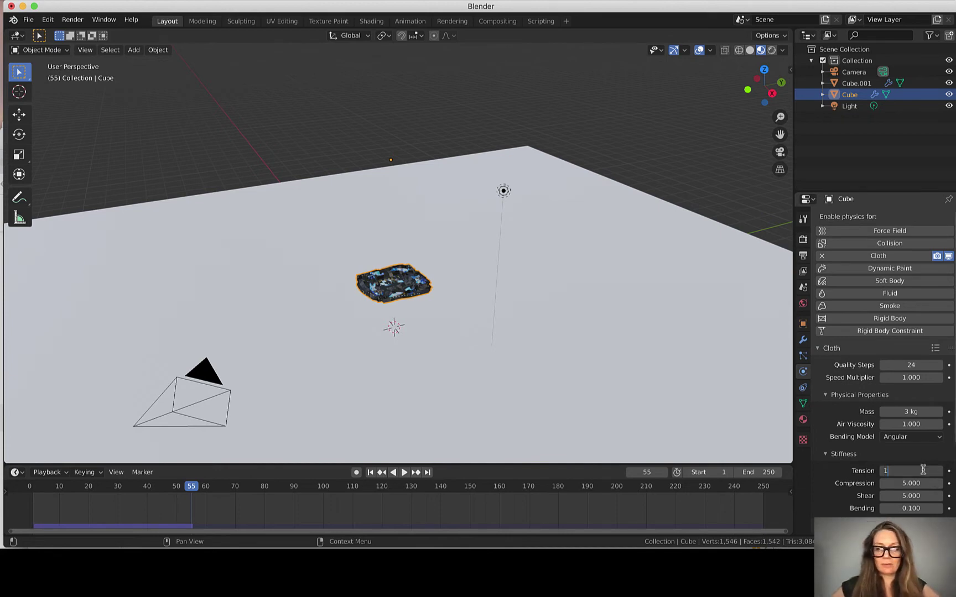
text(5)
key(Return)
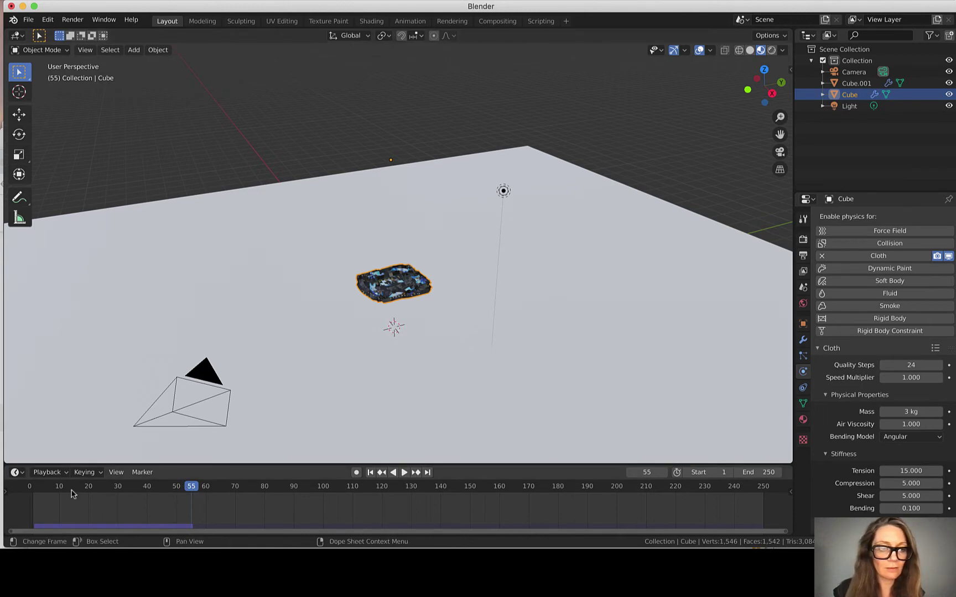
Return to frame 0 and play the simulation with the changed tension, stopping at about frame 46.
drag(71, 494, 17, 492)
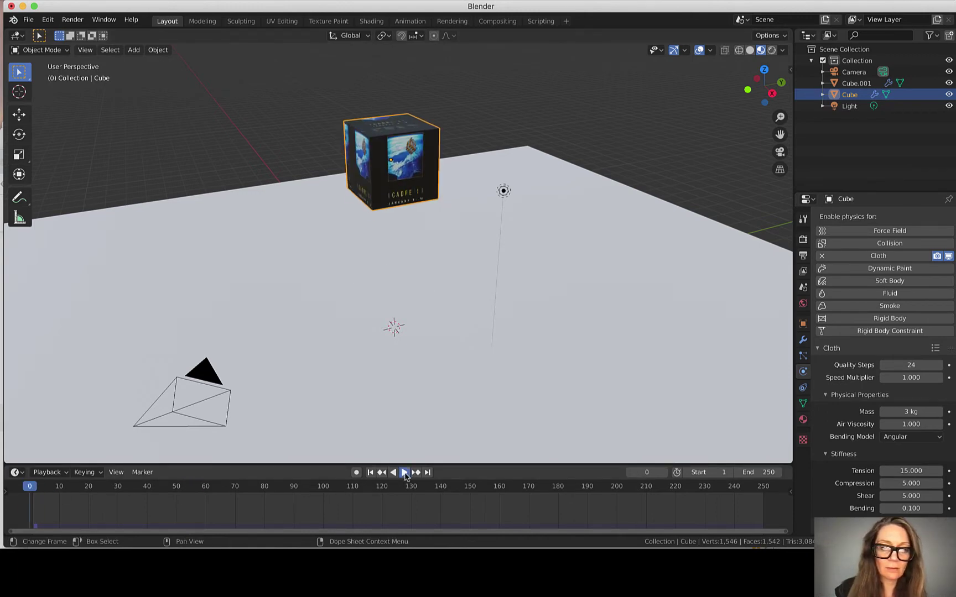
click(404, 473)
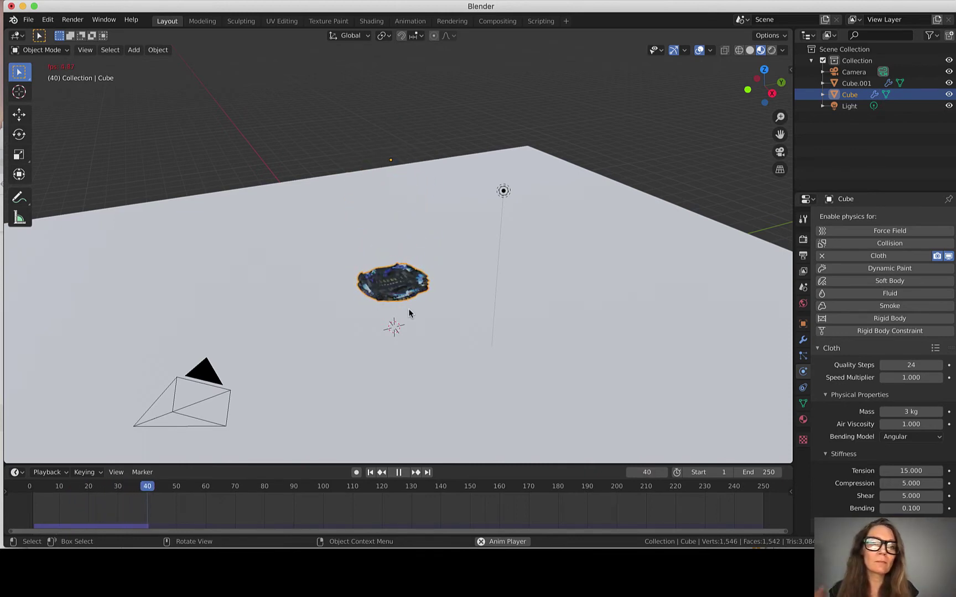
key(space)
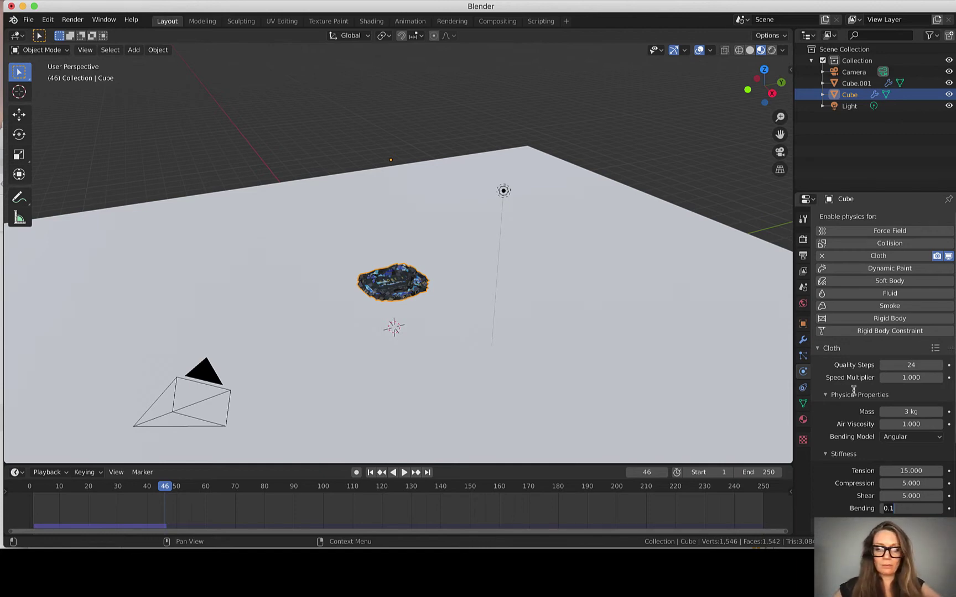
Set the cloth's Bending stiffness to 1 and briefly continue playback from frame 46, jumping ahead to about frame 125.
key(Return)
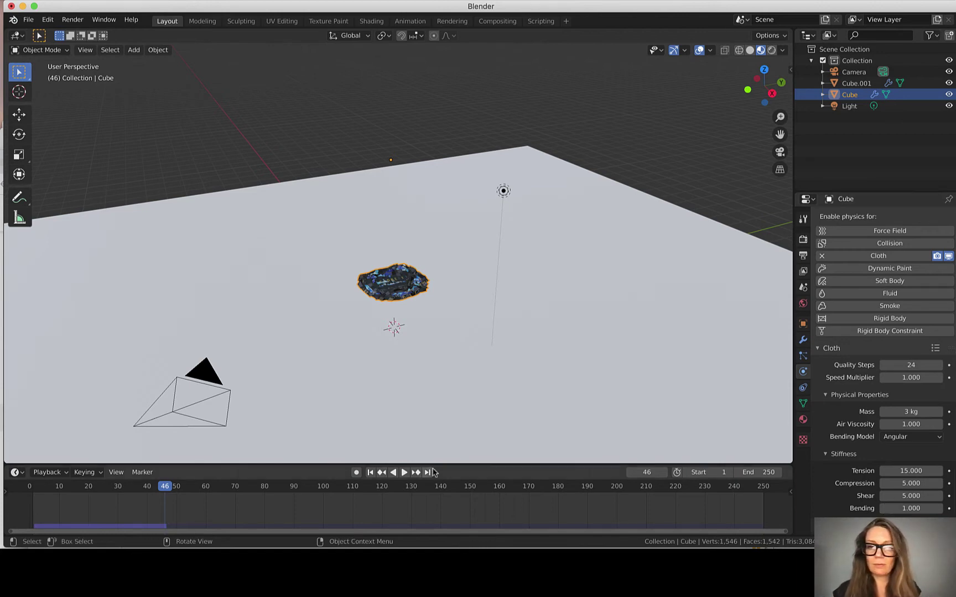
click(404, 472)
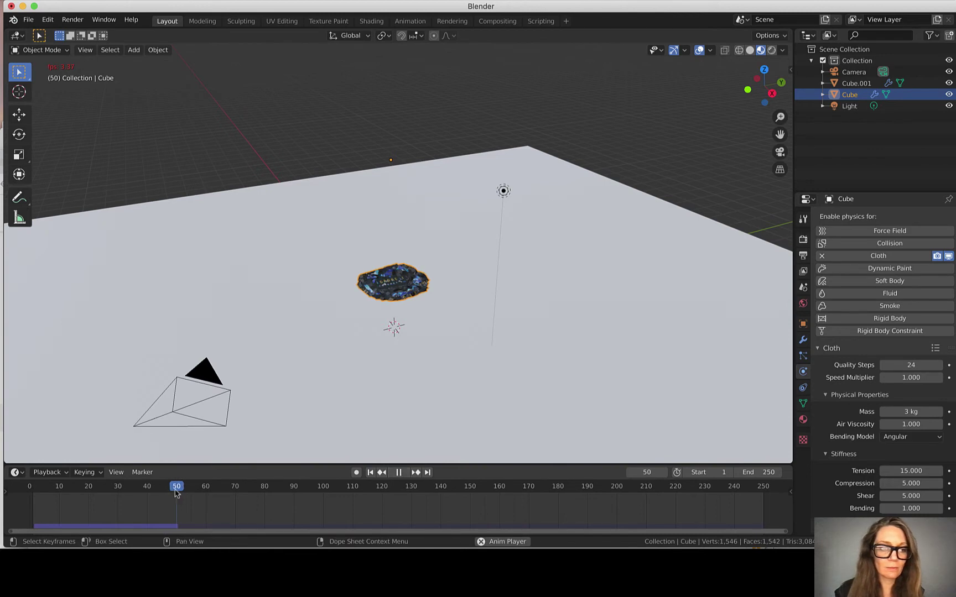
click(397, 483)
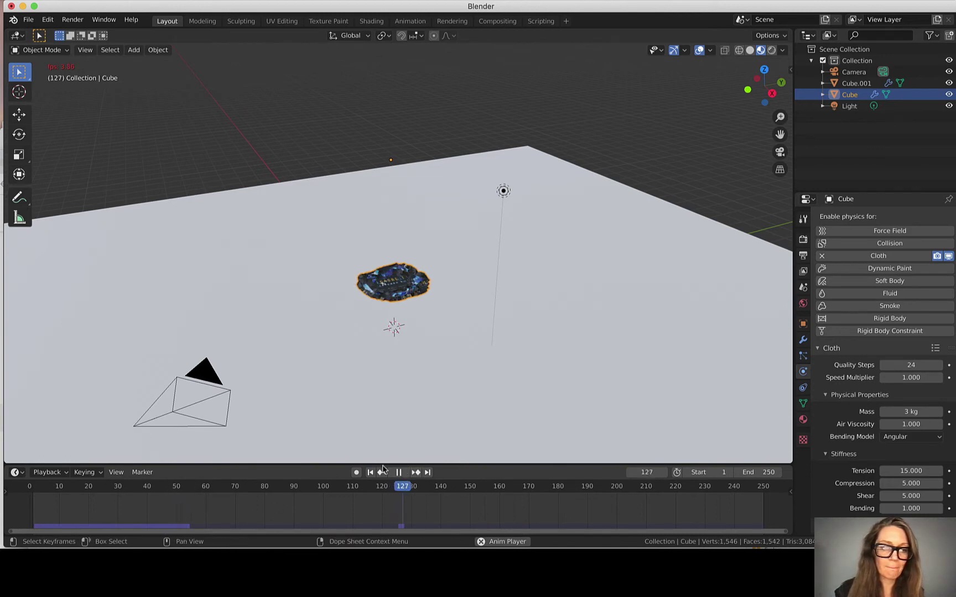
click(400, 473)
Return to frame 0 and replay the simulation with the changed bending stiffness, stopping at about frame 48.
drag(412, 489, 30, 483)
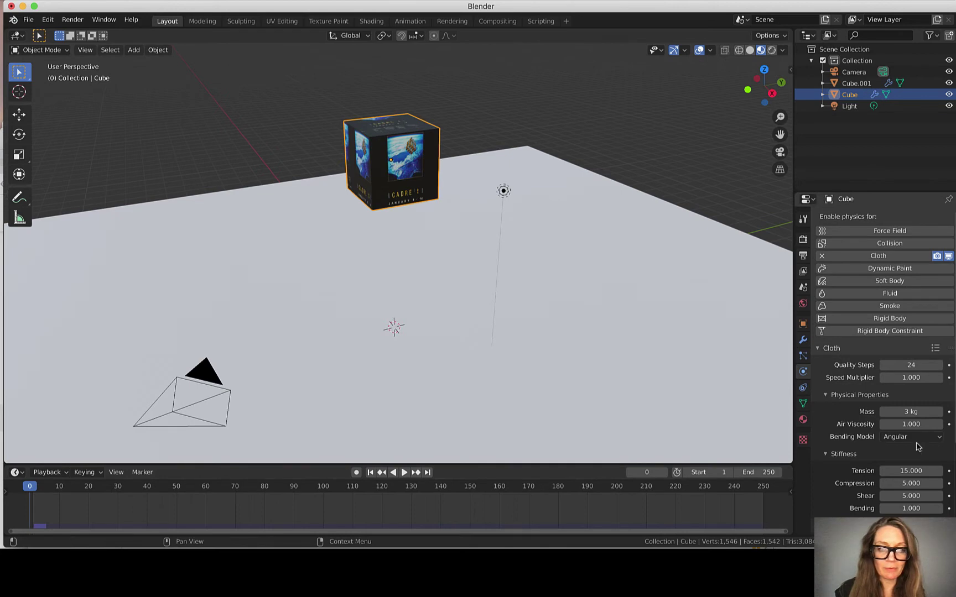
click(404, 472)
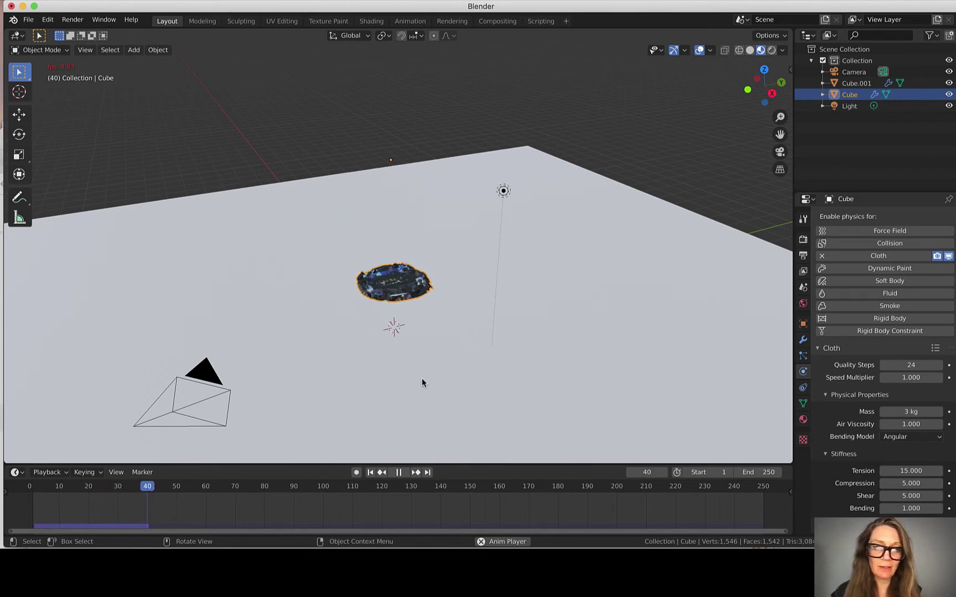
scroll(394, 309, up, 3)
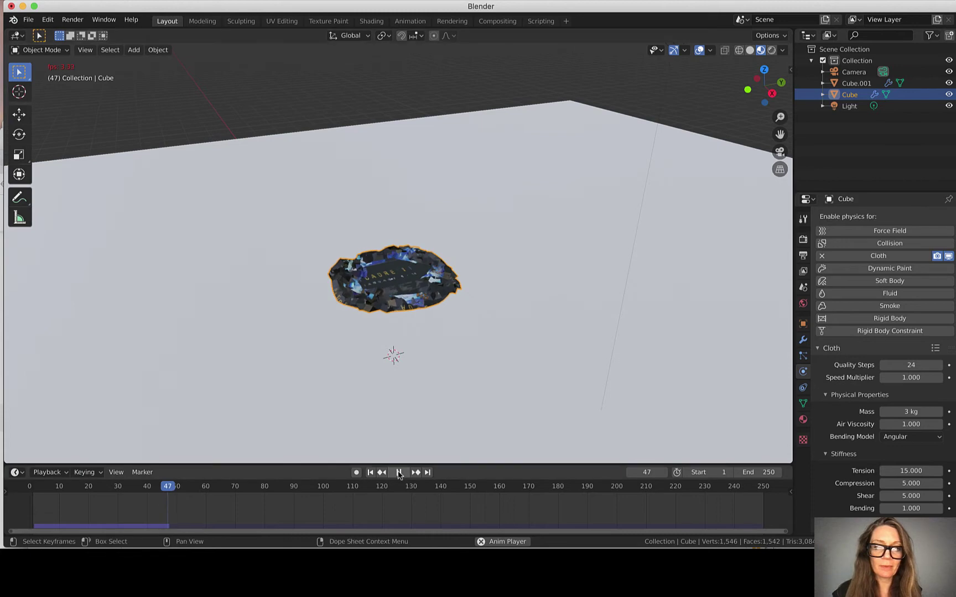
key(space)
Enable Self Collisions in the cube's cloth collision settings.
scroll(898, 448, down, 5)
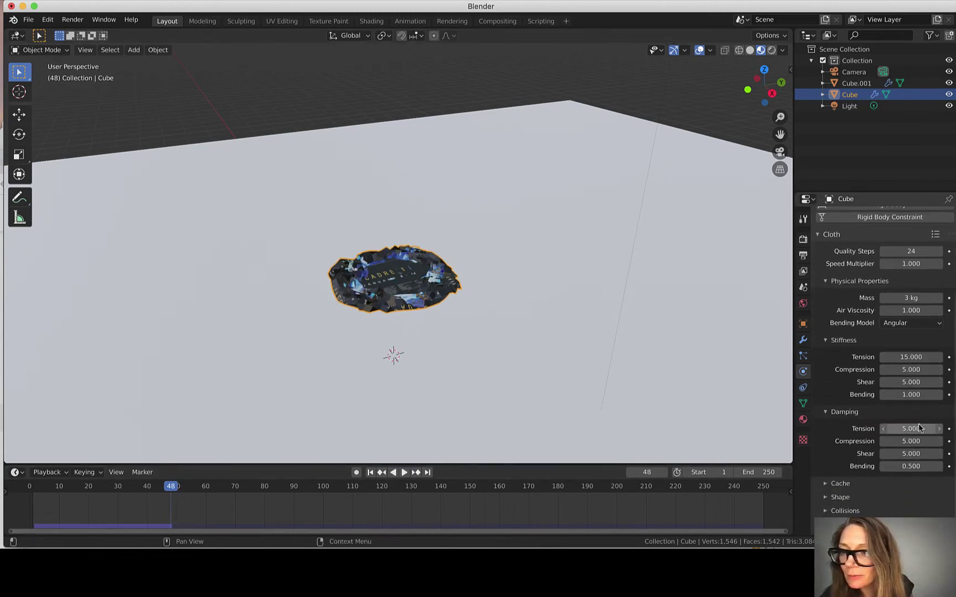
scroll(910, 406, down, 1)
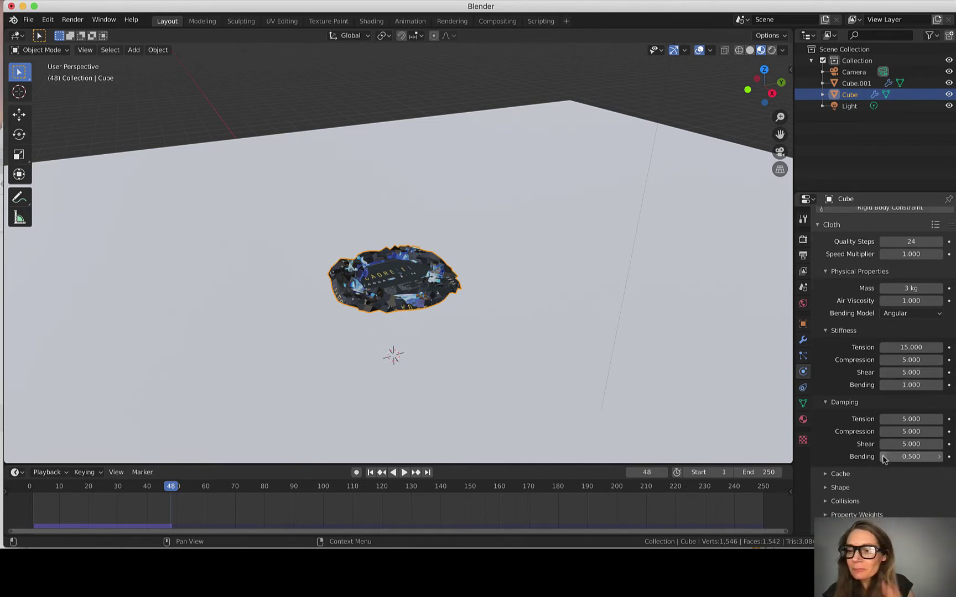
scroll(874, 416, up, 2)
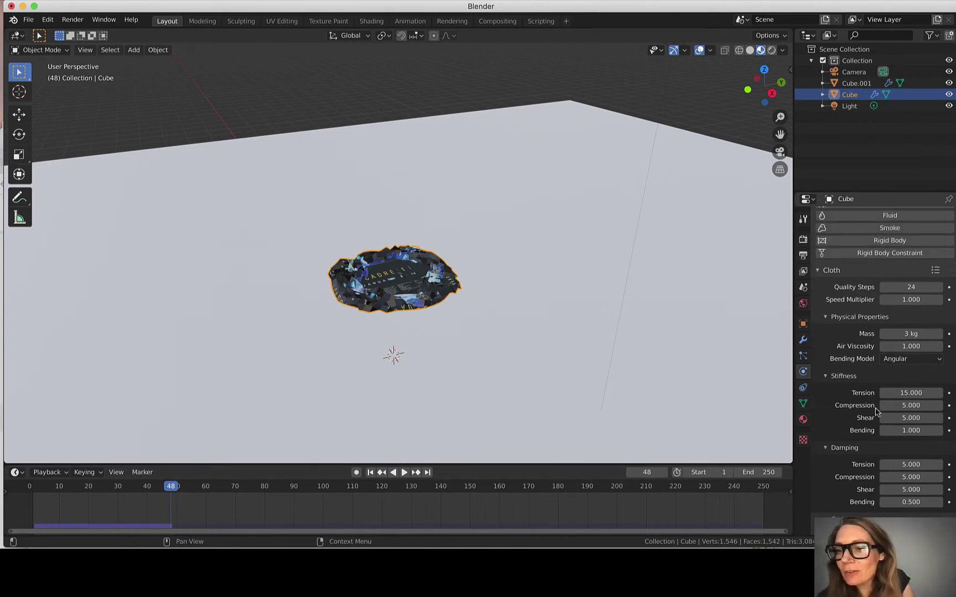
scroll(875, 416, down, 2)
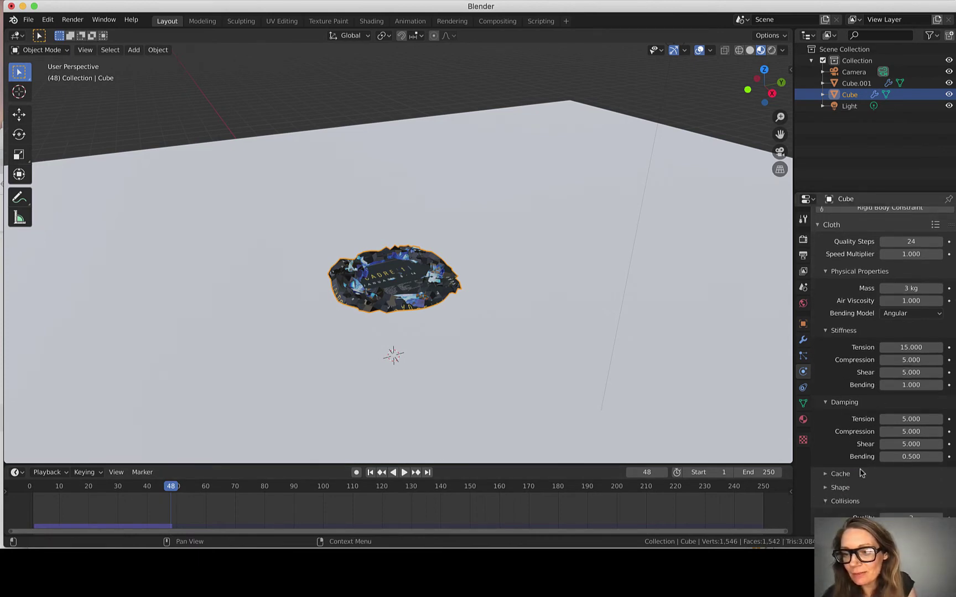
scroll(861, 473, down, 6)
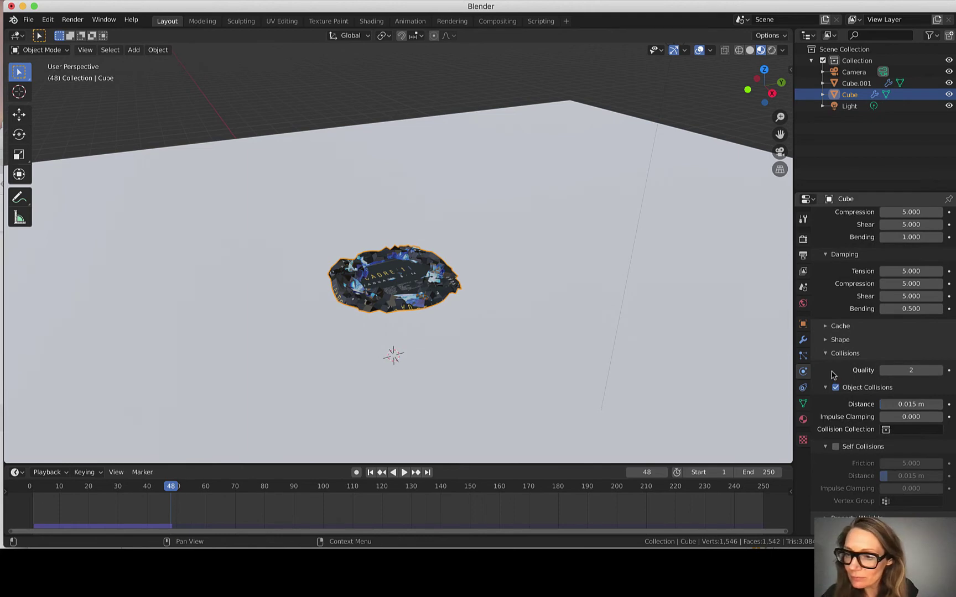
click(835, 447)
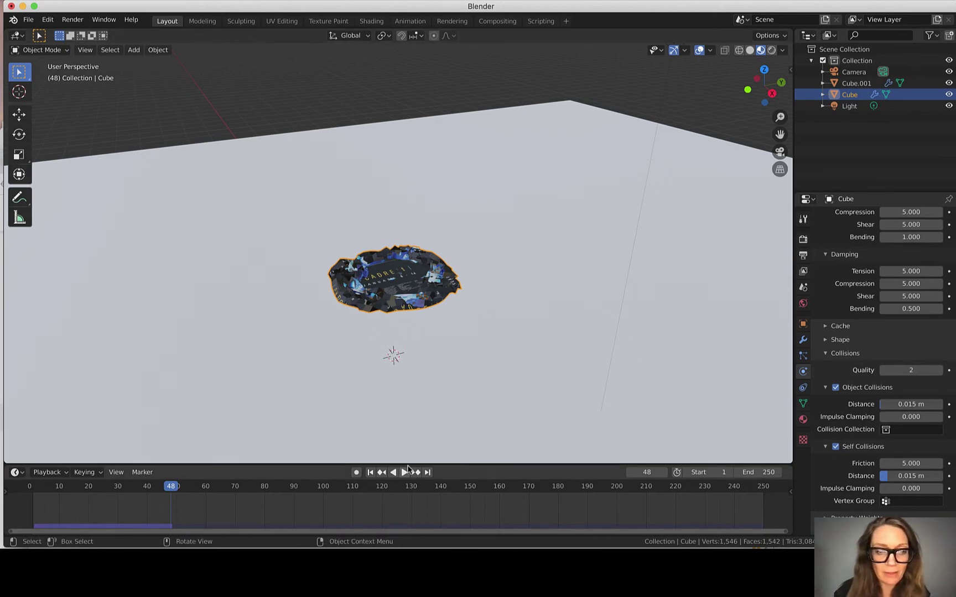
Rewind to frame 0 and play the simulation with self collisions enabled, stopping at about frame 58.
drag(170, 487, 28, 487)
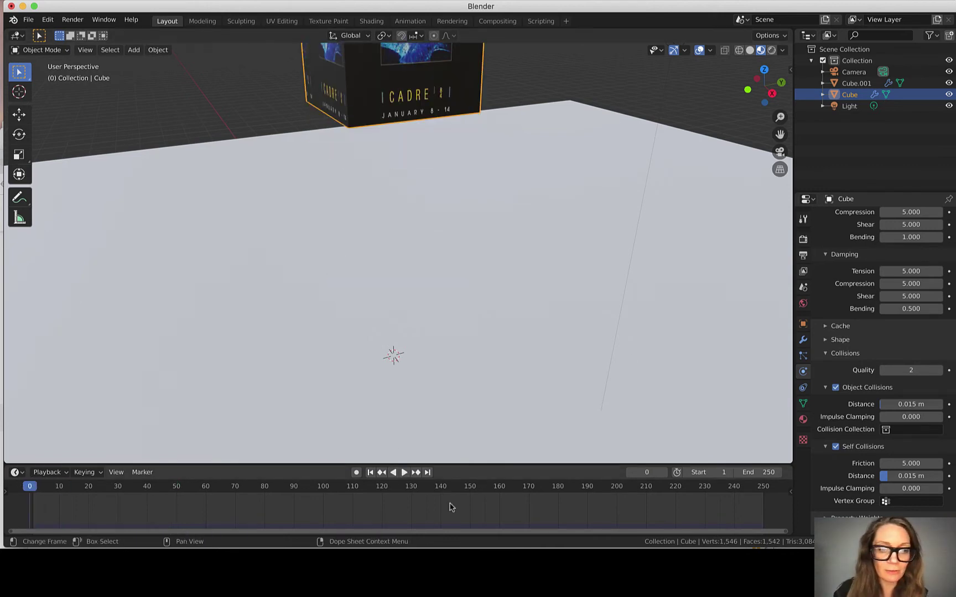
click(403, 472)
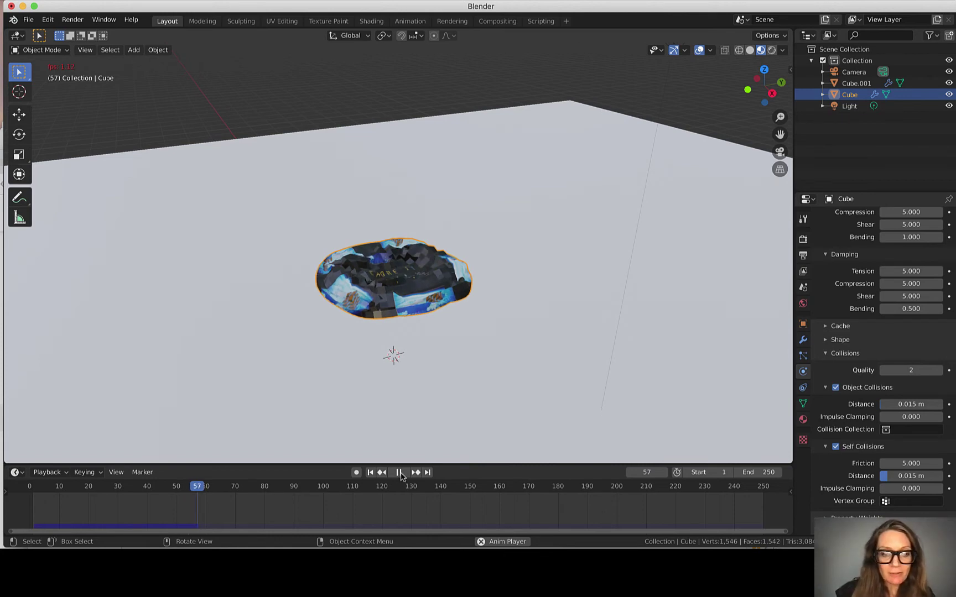
key(space)
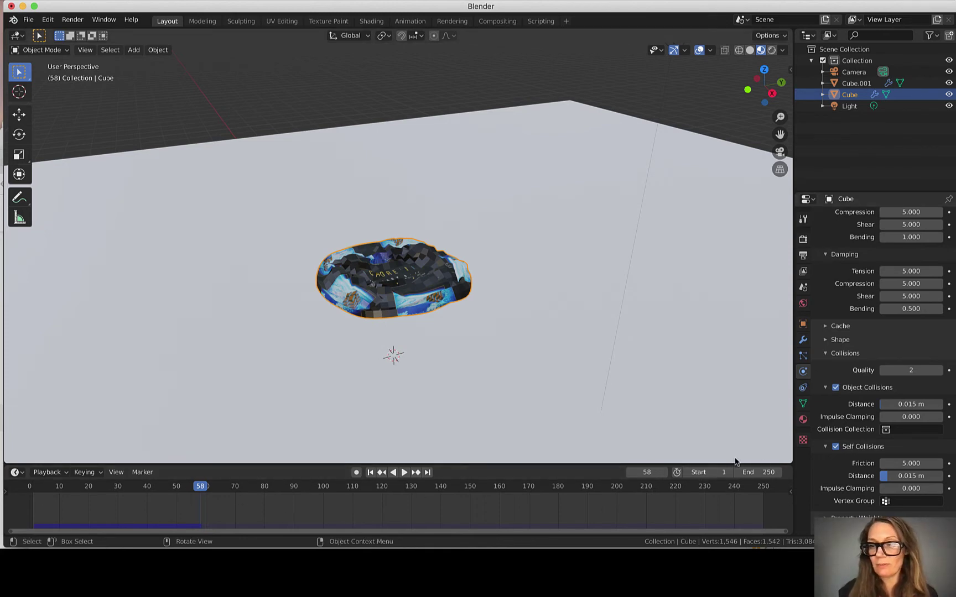
Set the scene's end frame to 150.
click(745, 472)
text(15)
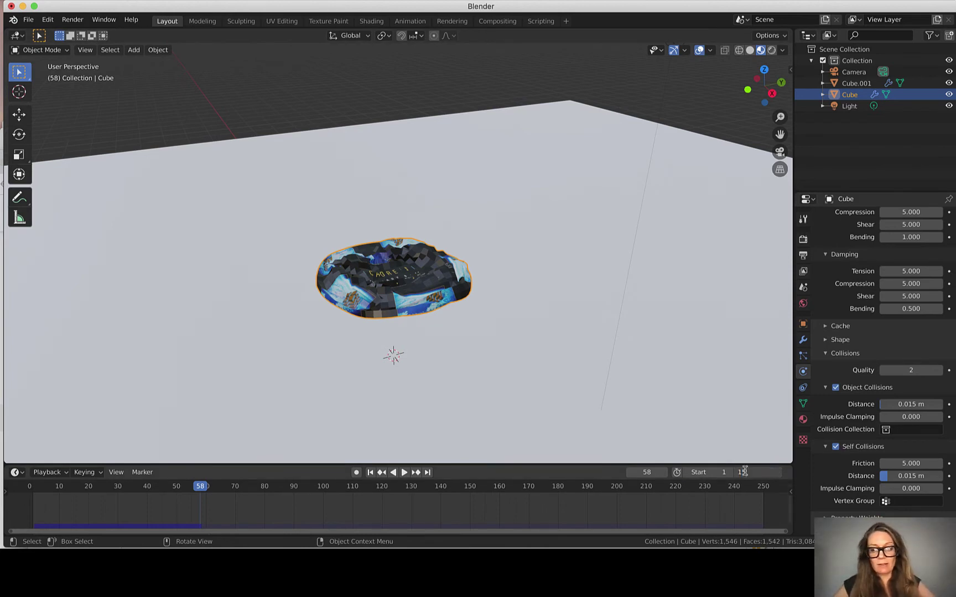
key(Return)
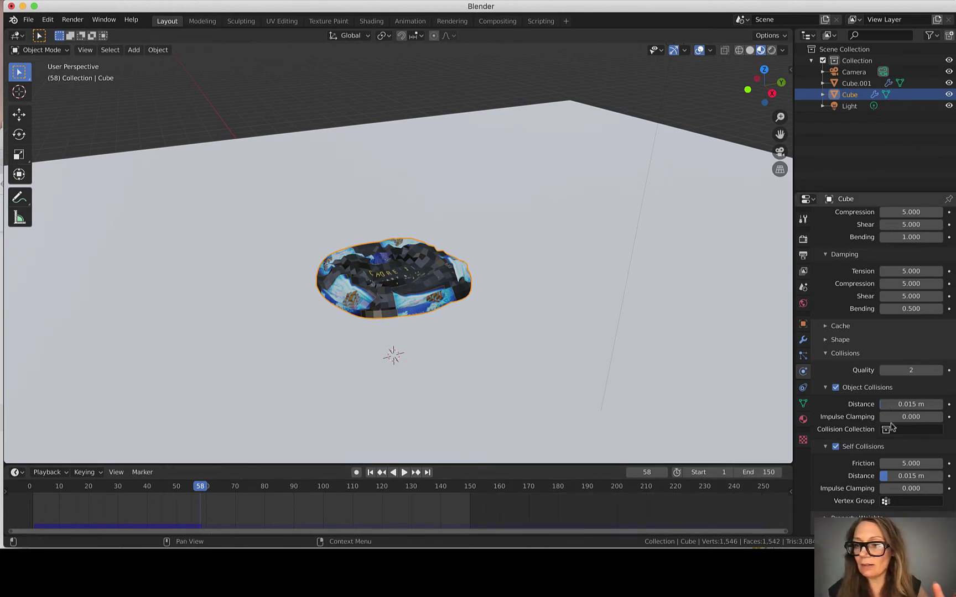
Expand the cloth's Cache settings and set the simulation's end frame to 150.
scroll(861, 363, up, 10)
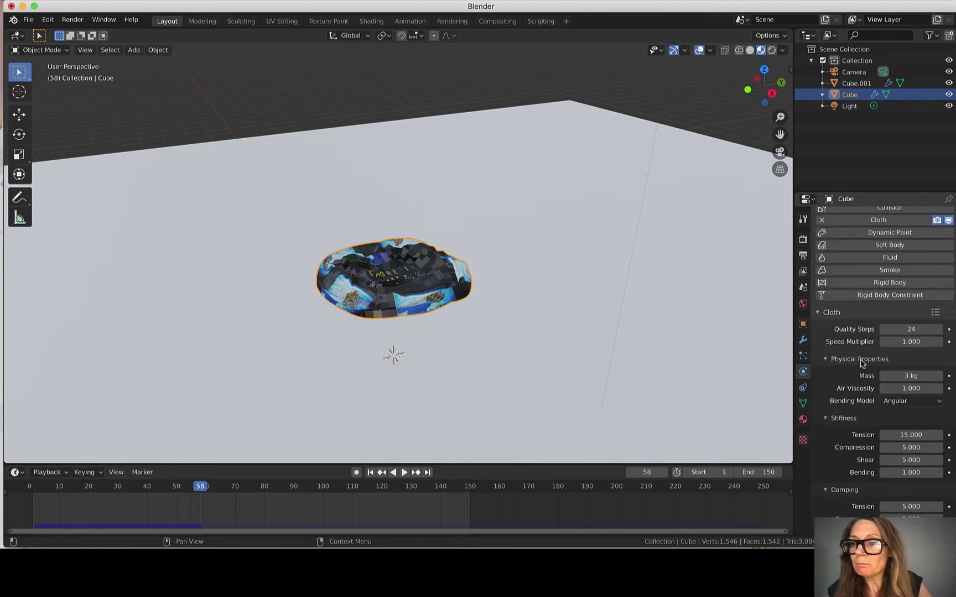
scroll(862, 365, down, 10)
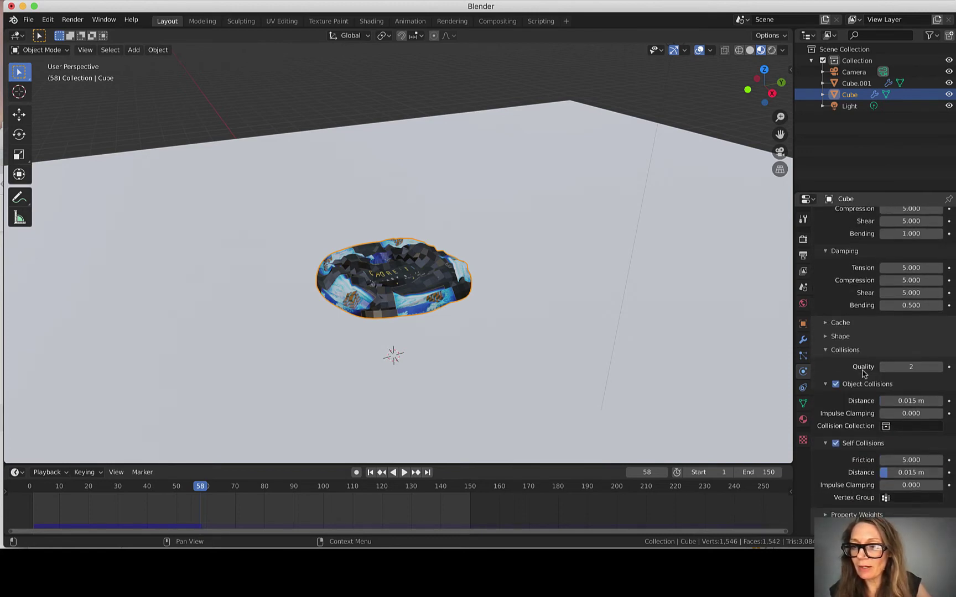
click(826, 324)
scroll(881, 403, down, 1)
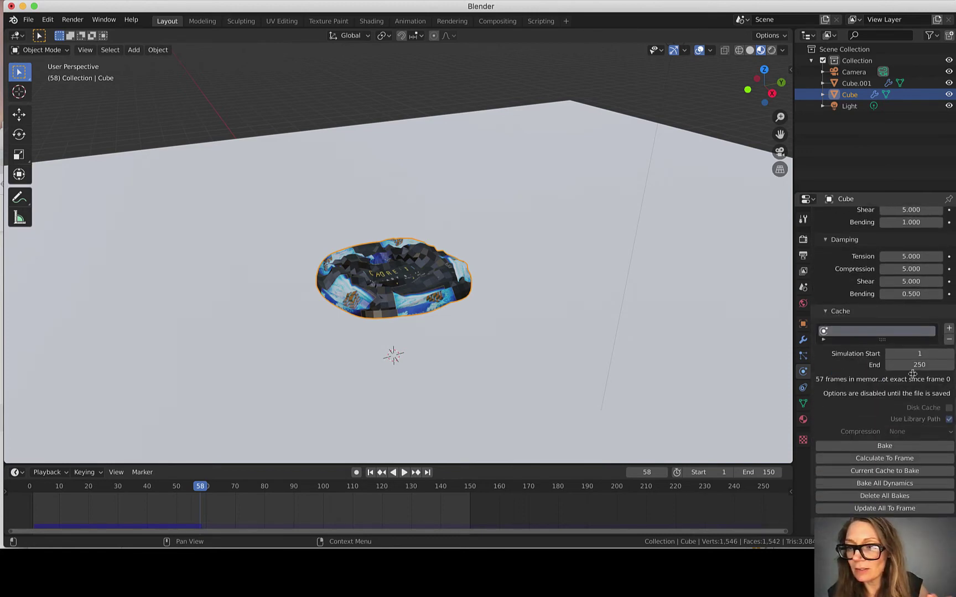
double_click(912, 366)
text(1)
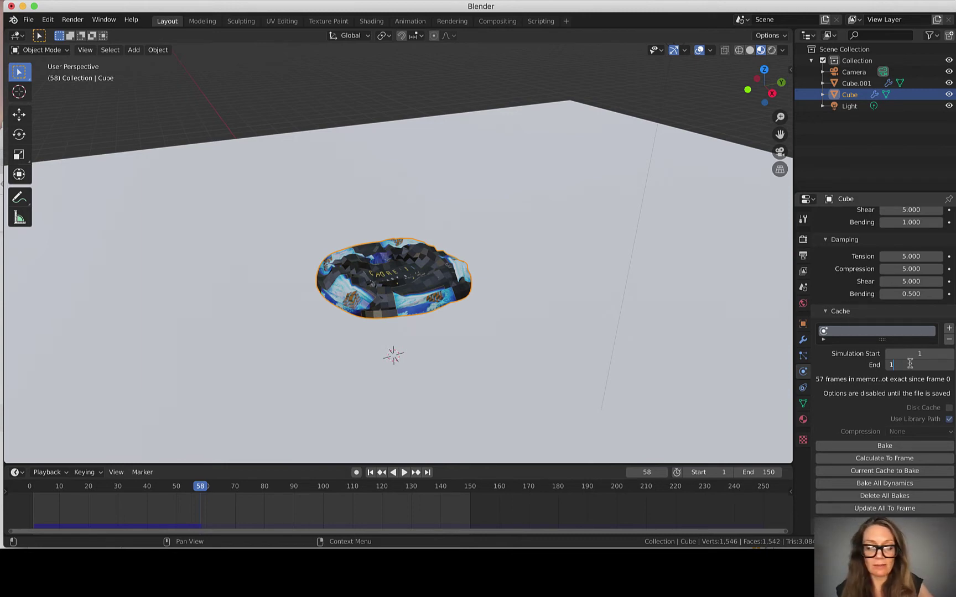
key(Return)
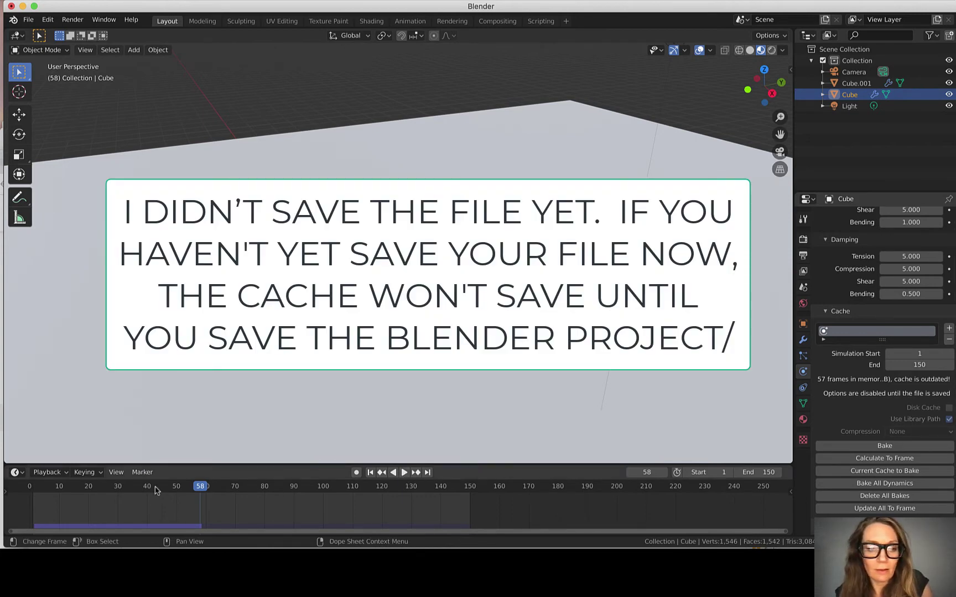
Go back to frame 0 and play the simulation with the shortened cache range, stopping at about frame 72.
drag(198, 490, 6, 488)
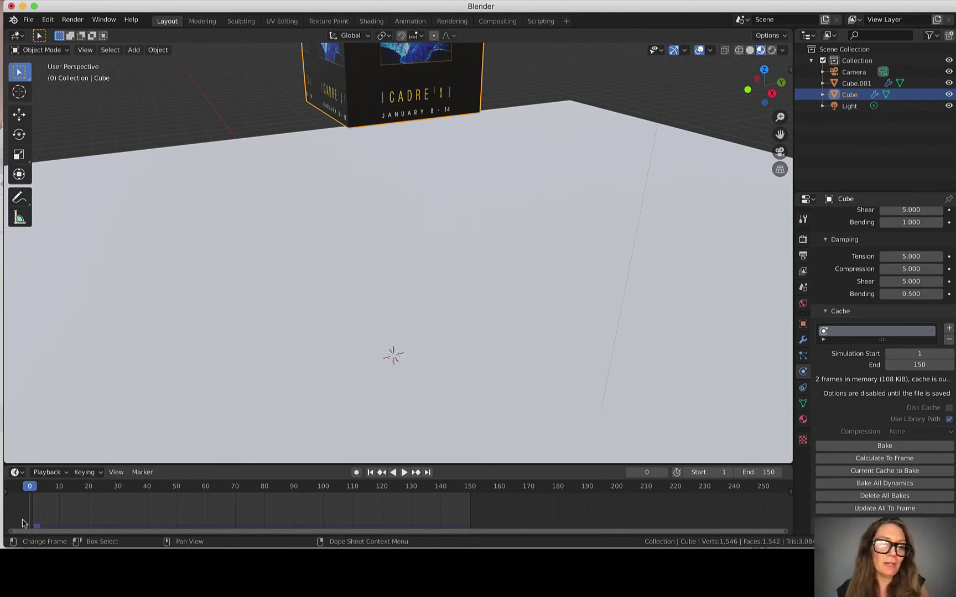
click(404, 472)
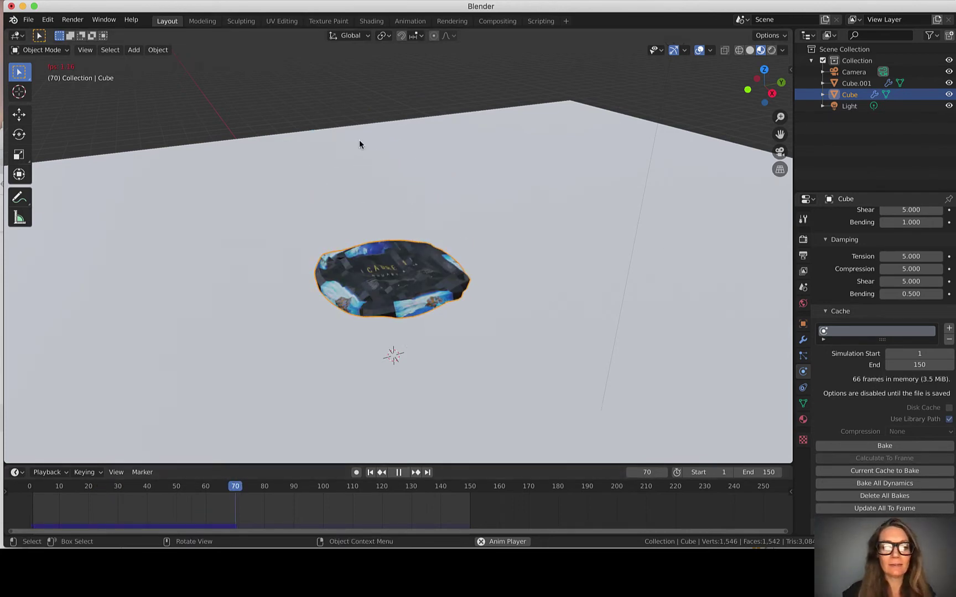
click(398, 473)
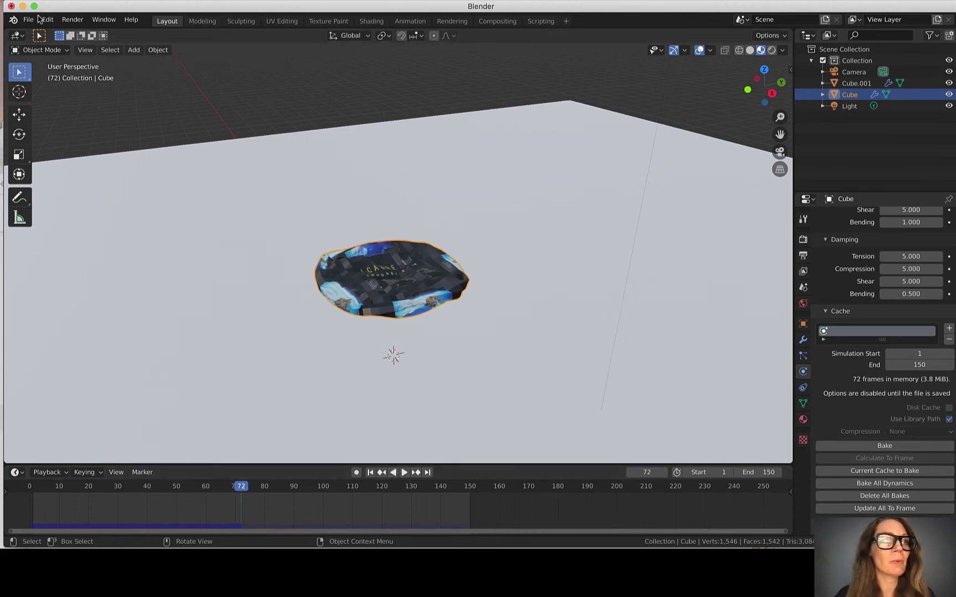
Save the project in the Downloads folder under the name rh-phy-cloth-test-1.blend.
click(29, 20)
click(51, 106)
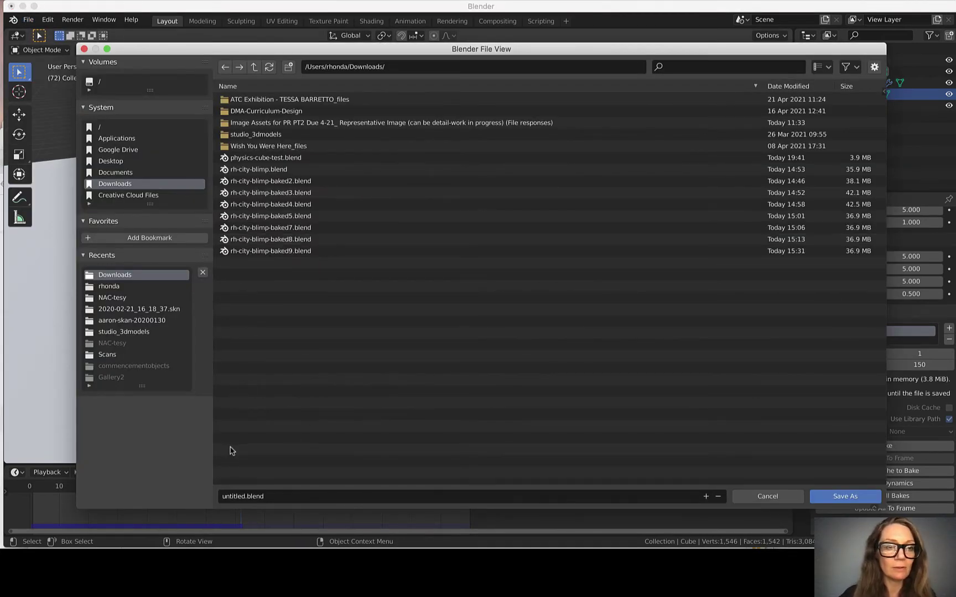
click(235, 496)
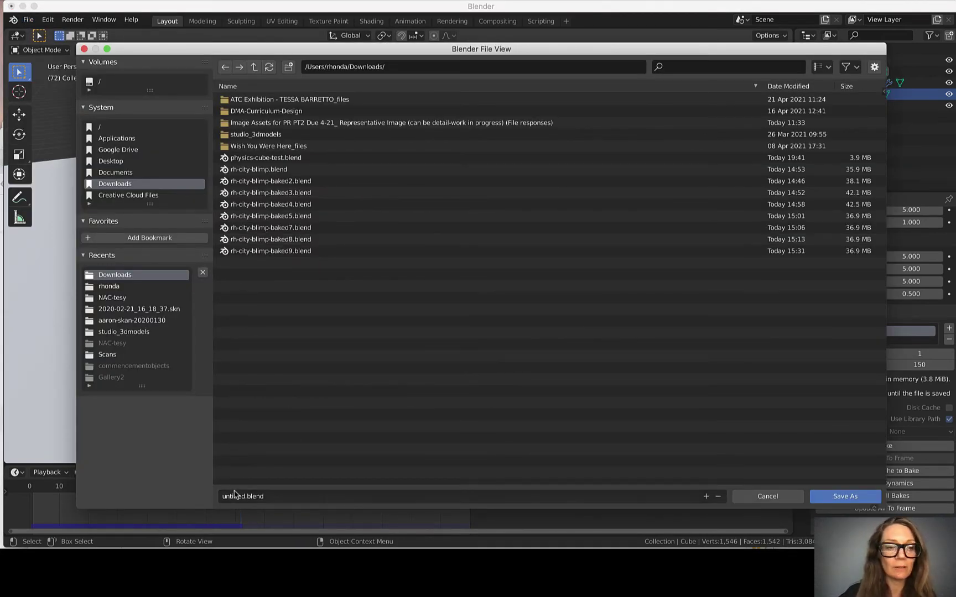
double_click(235, 496)
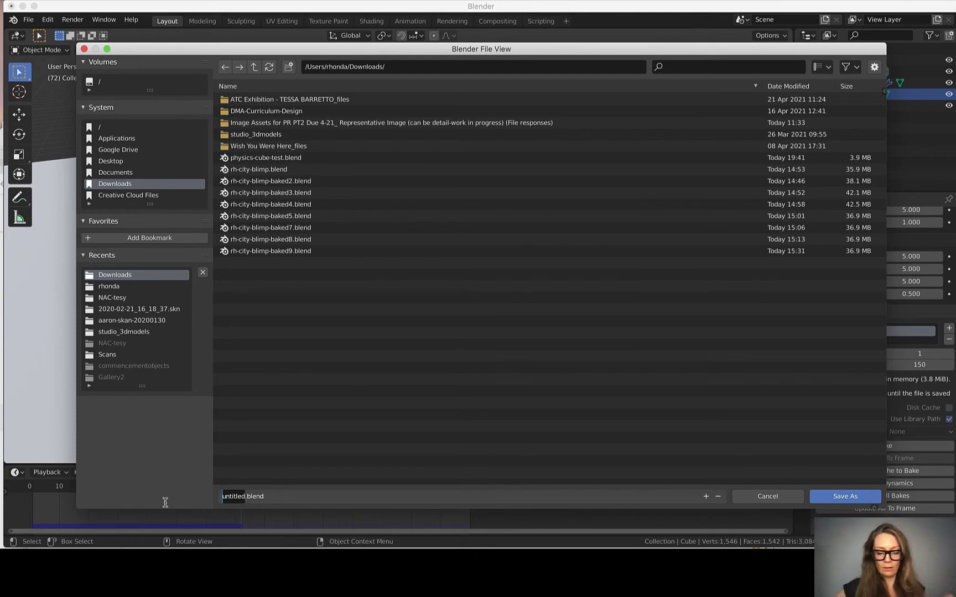
text(rh-)
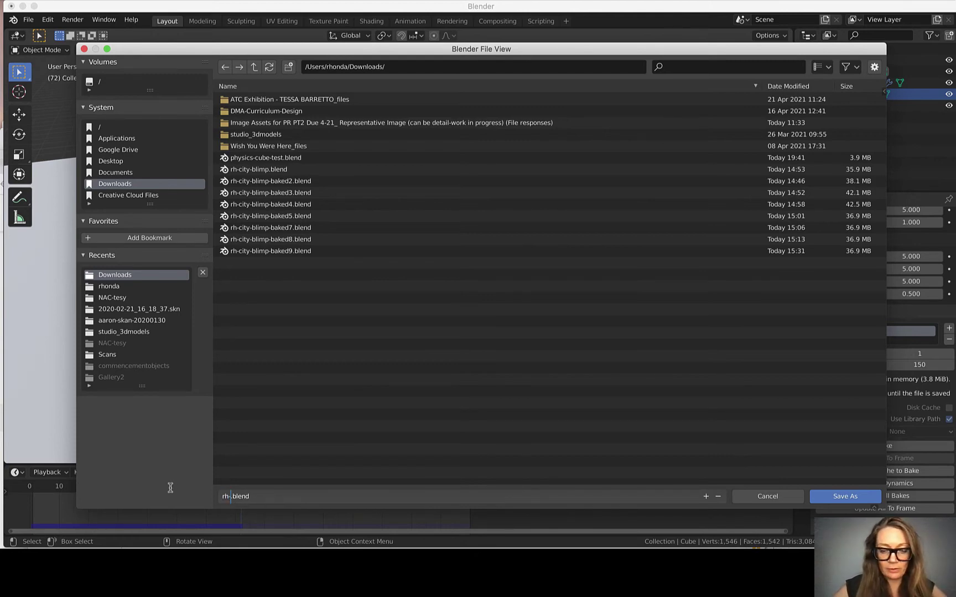
text(phy)
text(-cloth)
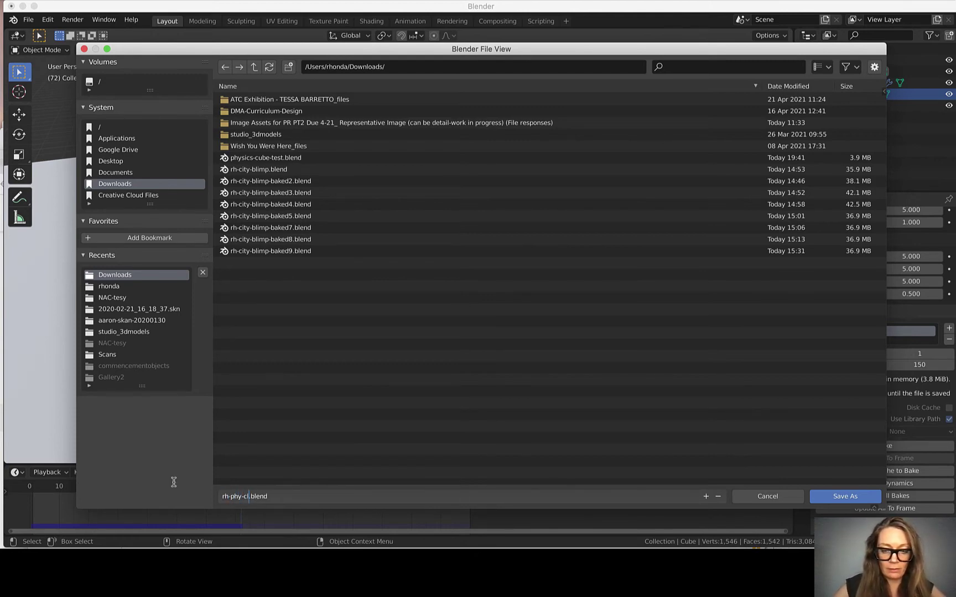
text(-test)
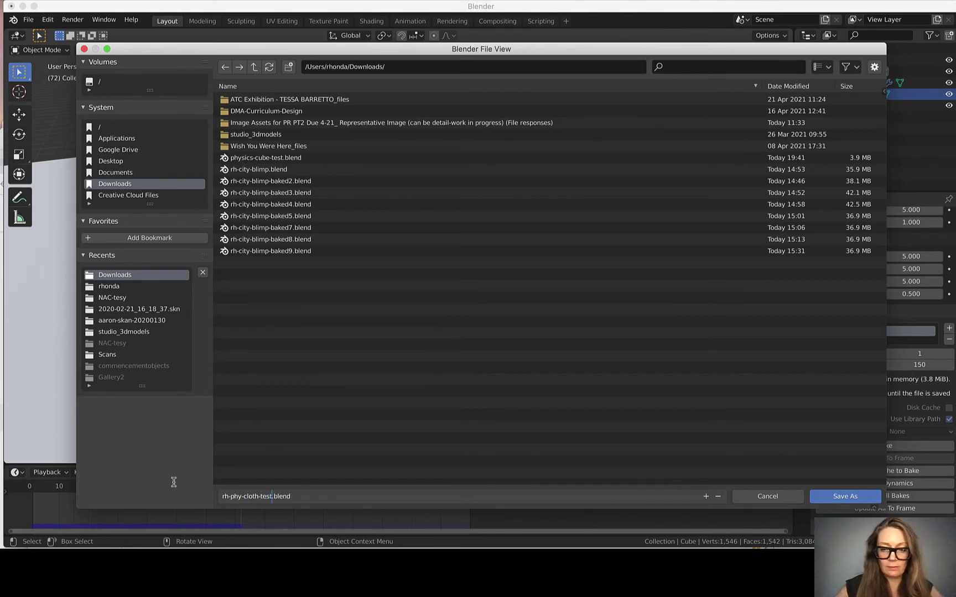
text(-1)
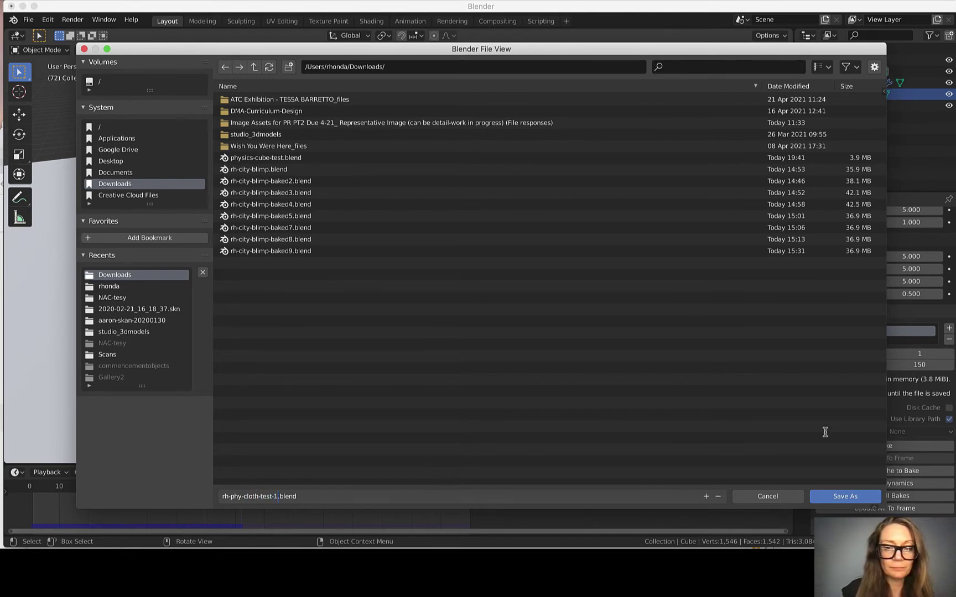
click(852, 496)
click(852, 495)
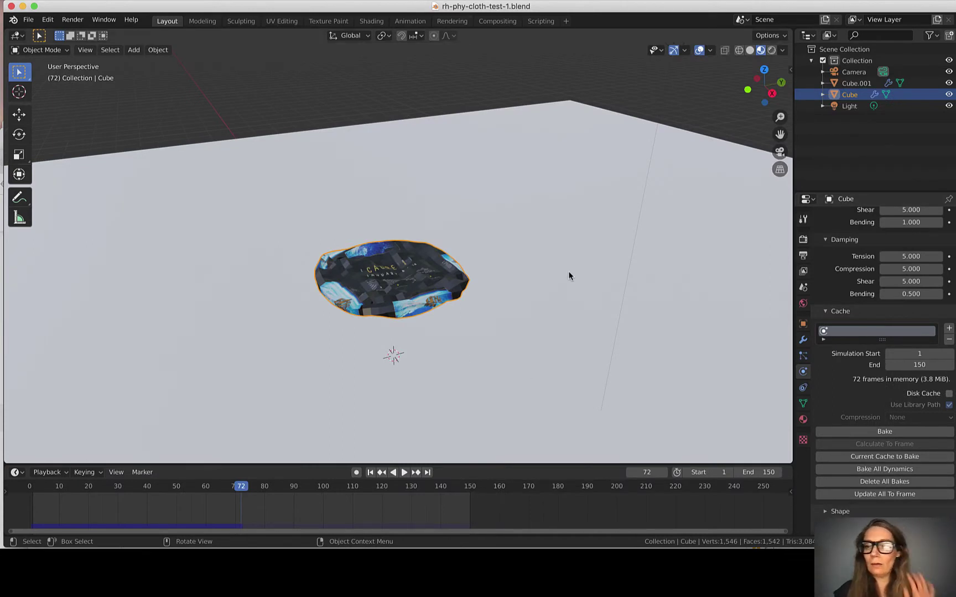
Resume playing the cloth simulation from frame 72 to continue filling its cache.
click(404, 473)
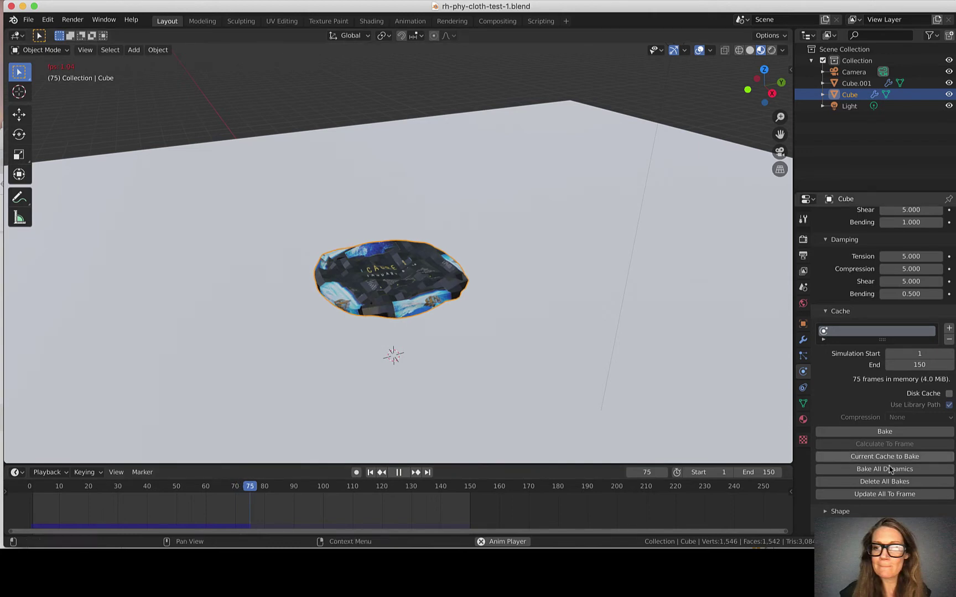
scroll(890, 470, up, 1)
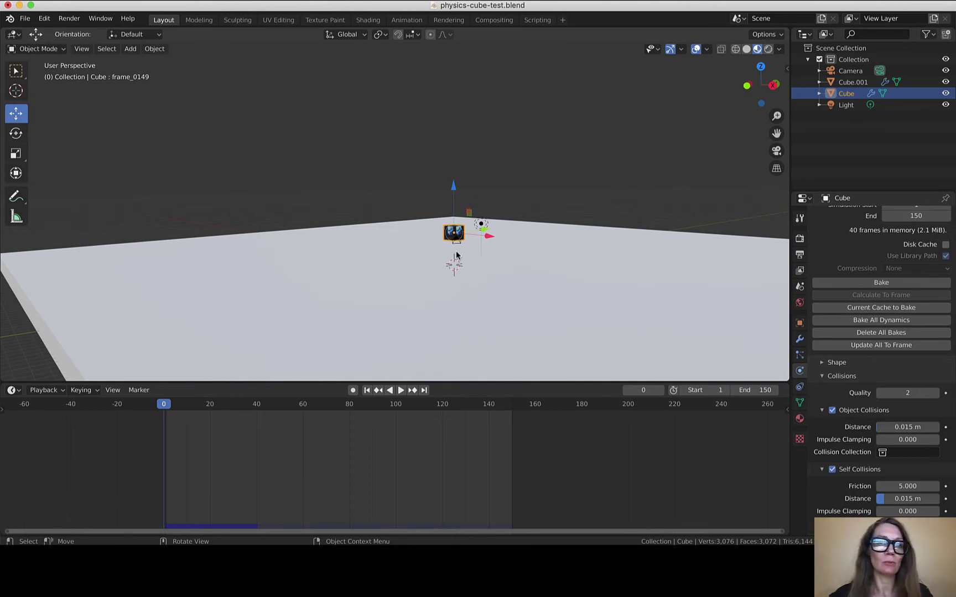
Switch to Chrome and walk through the New Art City space past the sculptures and coloured boxes to the poster-textured cube.
scroll(459, 230, up, 5)
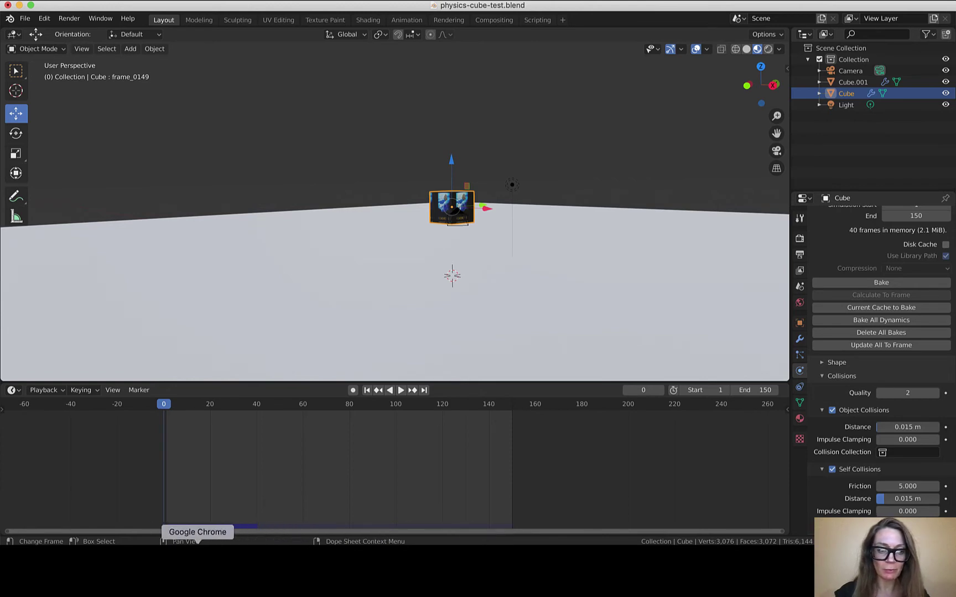
click(196, 550)
click(273, 261)
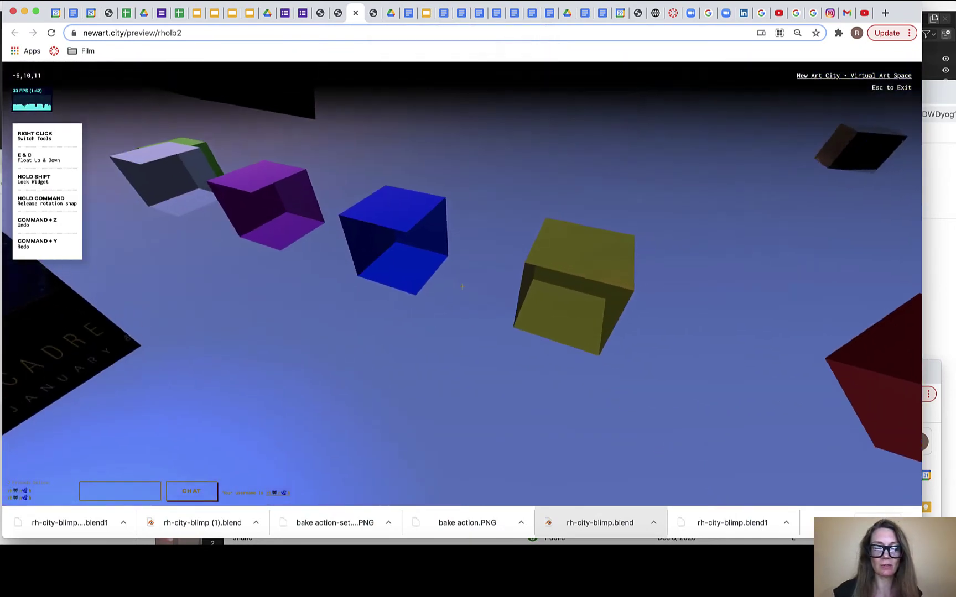
key(s)
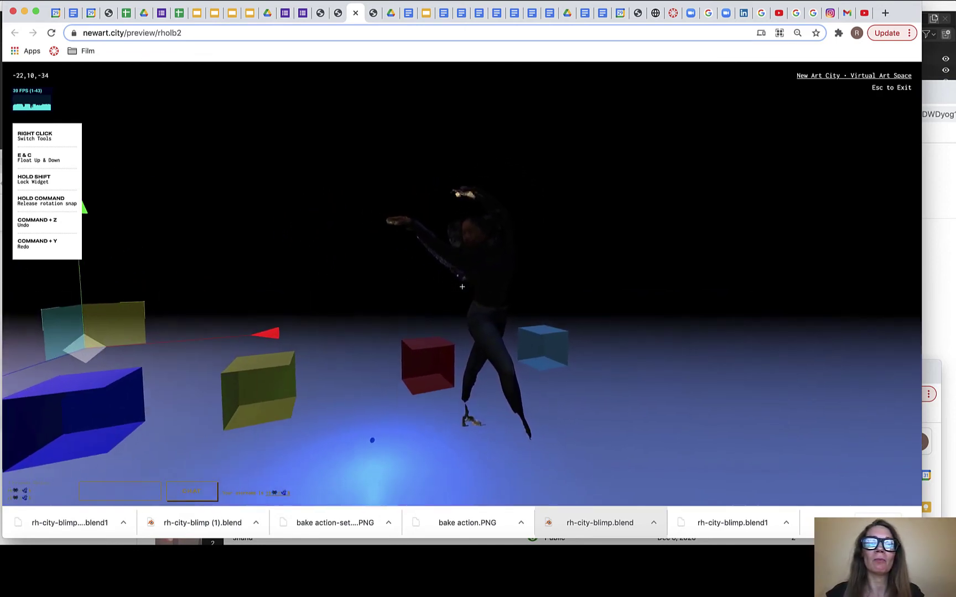
key(w)
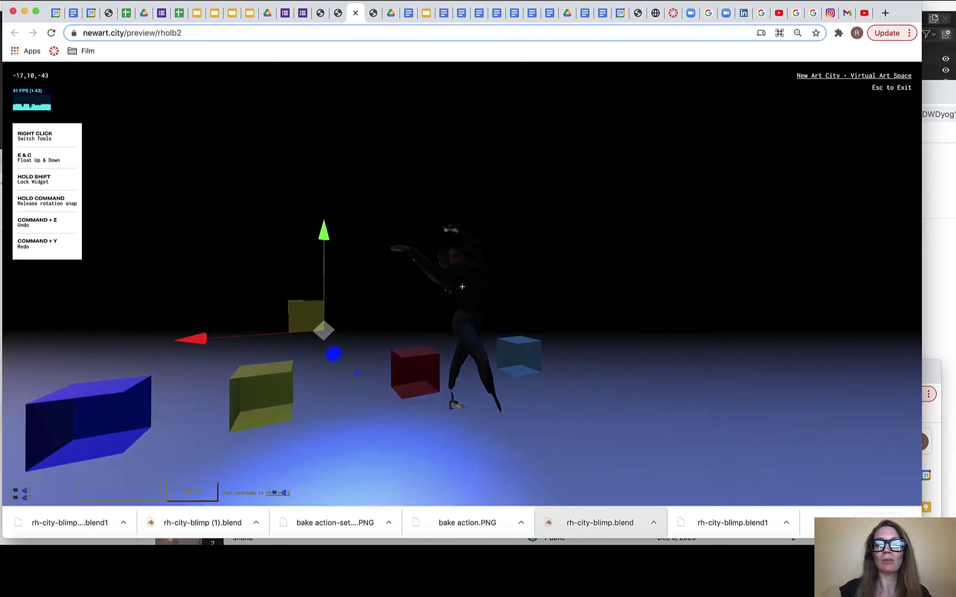
key(w)
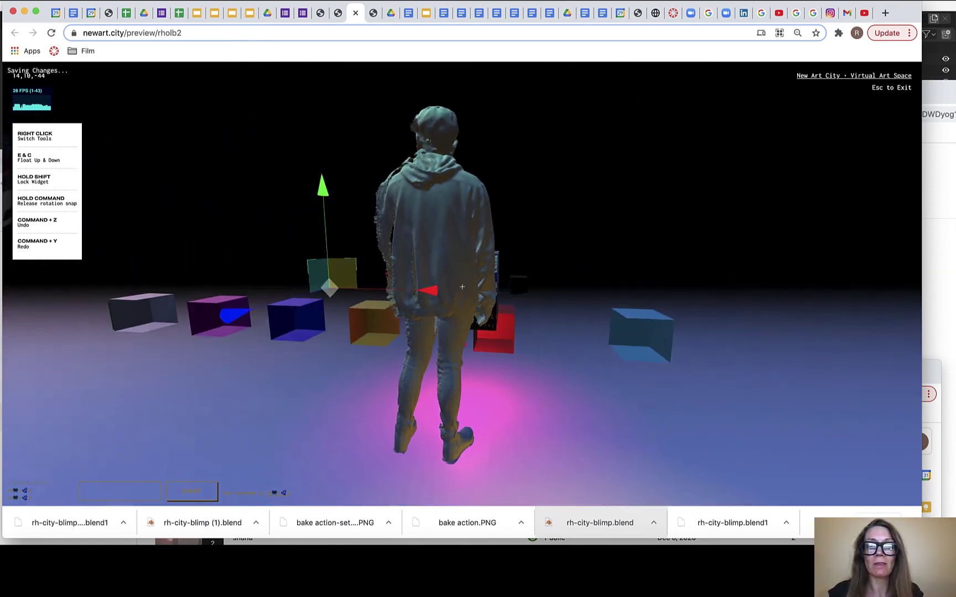
key(w)
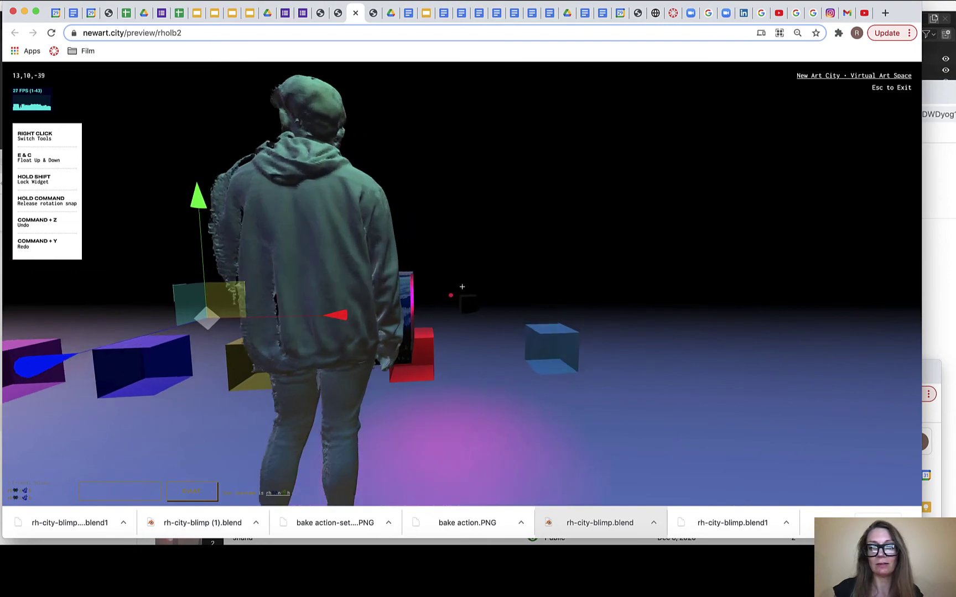
key(w)
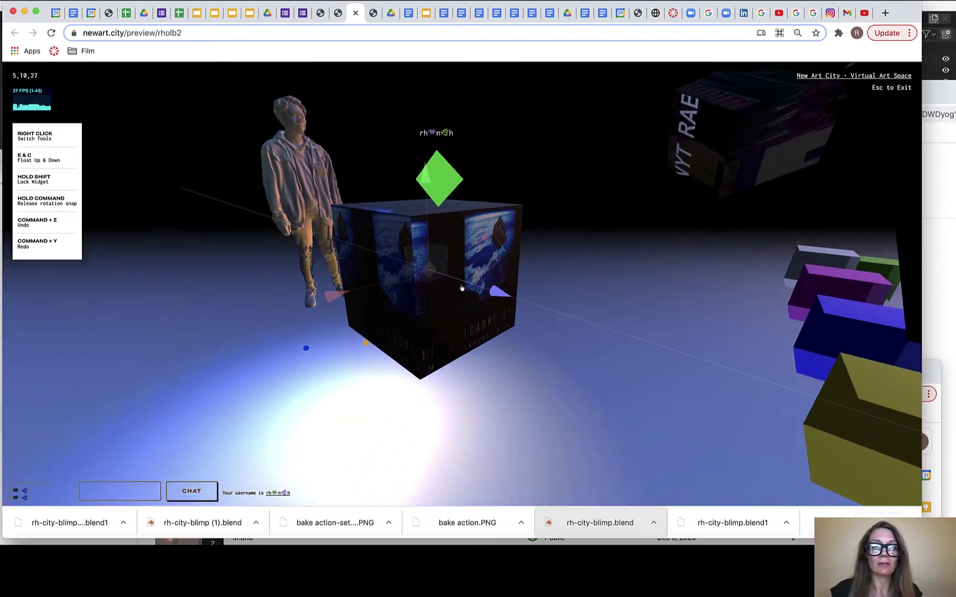
Examine the poster-textured cube and its axis handles from several angles in the virtual space, and return to Blender.
drag(461, 287, 462, 288)
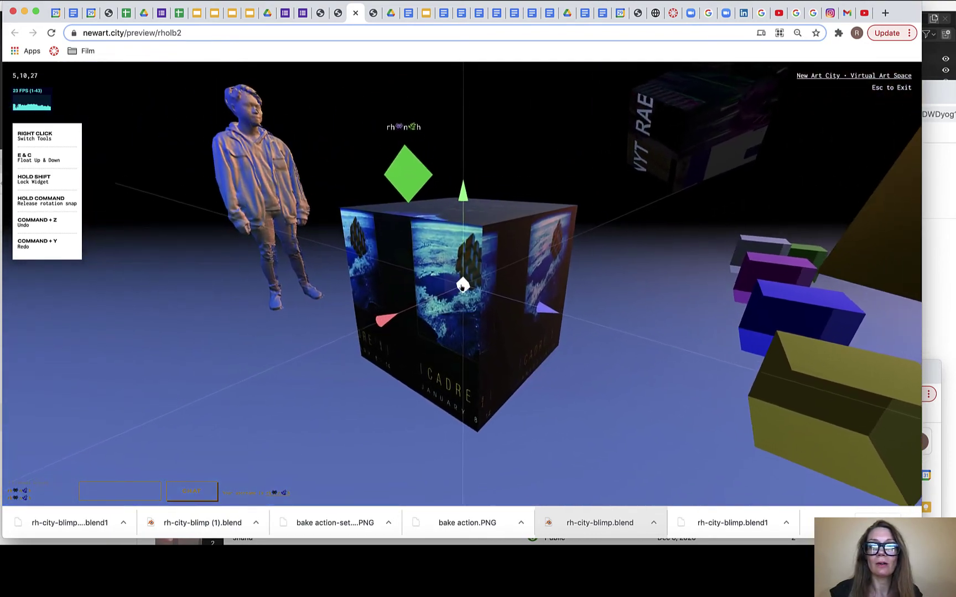
key(d)
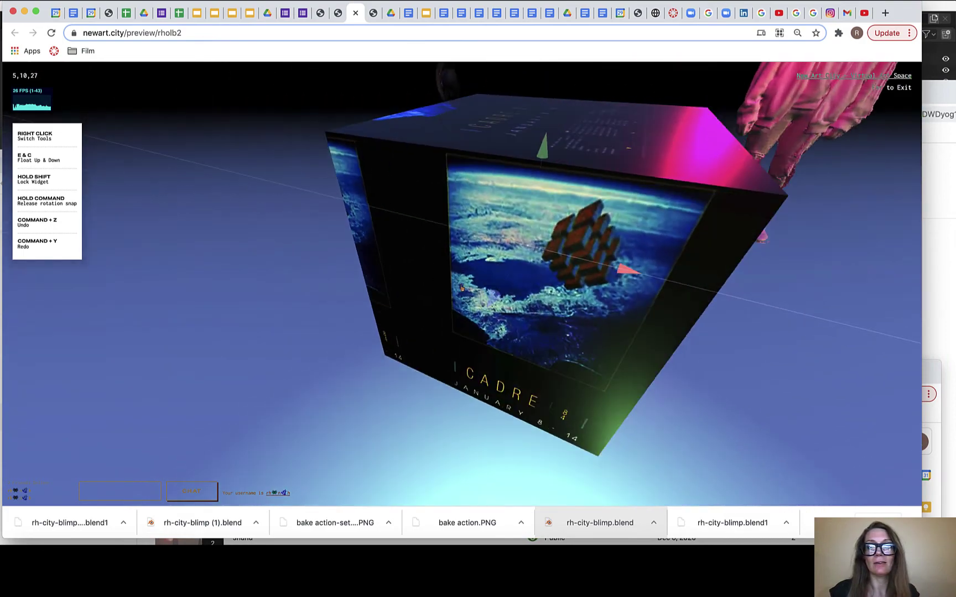
drag(462, 288, 461, 288)
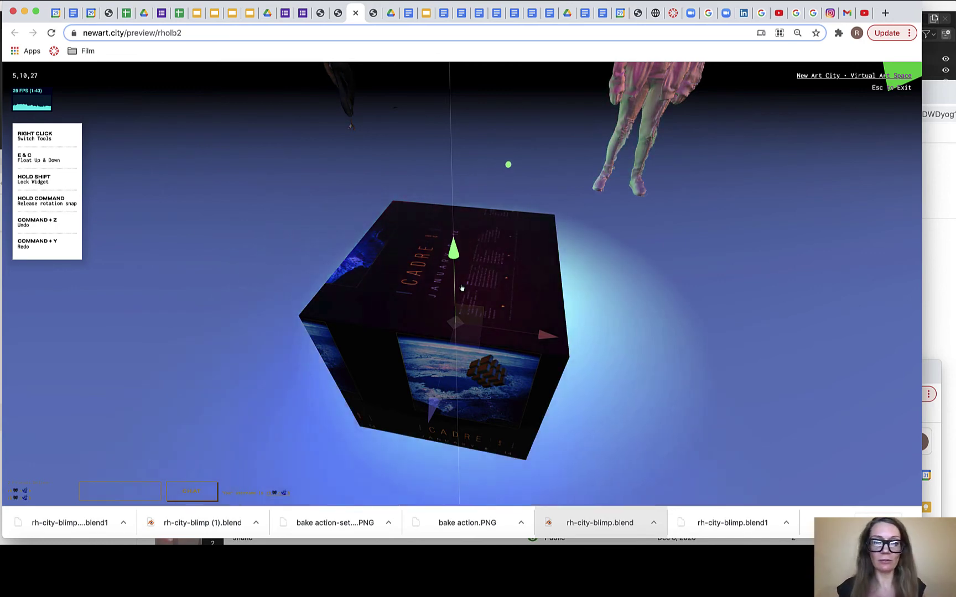
key(w)
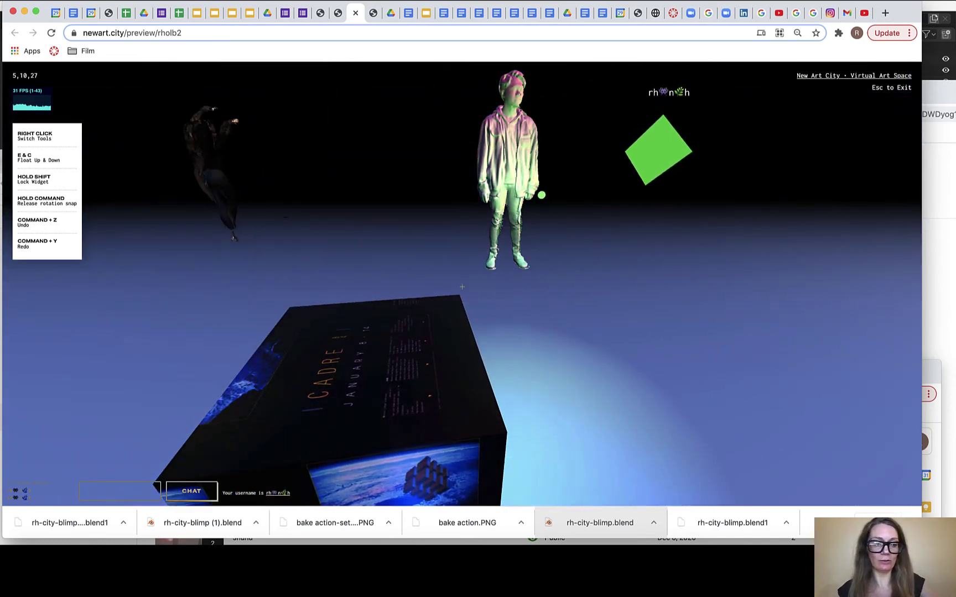
key(Escape)
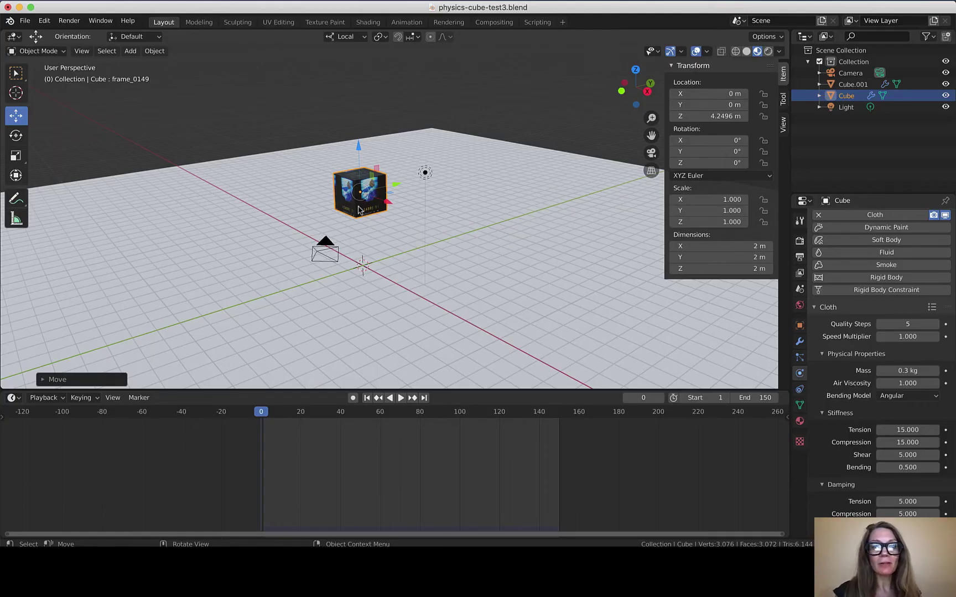
Inspect the transform values of the floor slab and the poster-textured cube, ending with the cube selected.
scroll(338, 209, up, 4)
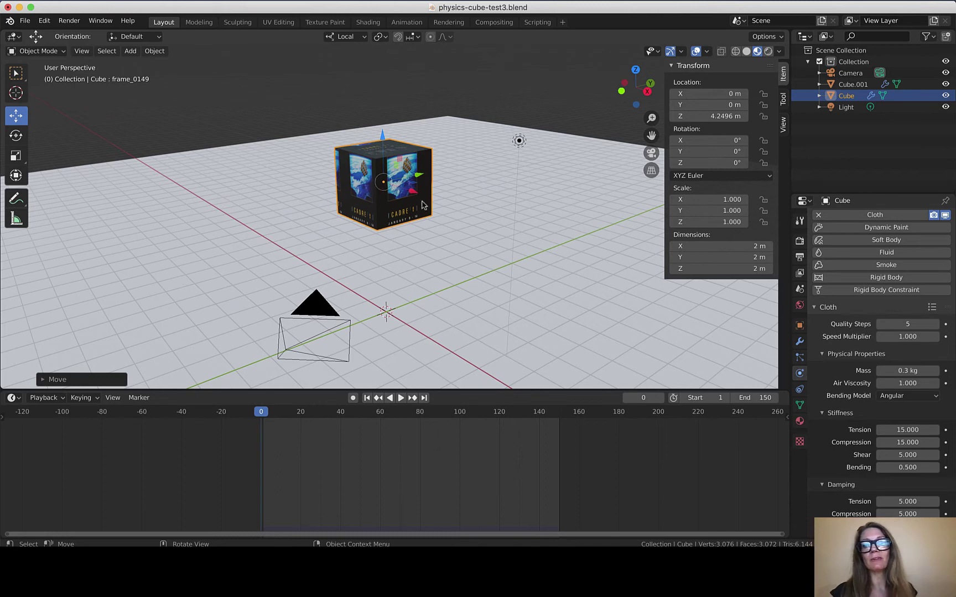
scroll(484, 204, down, 5)
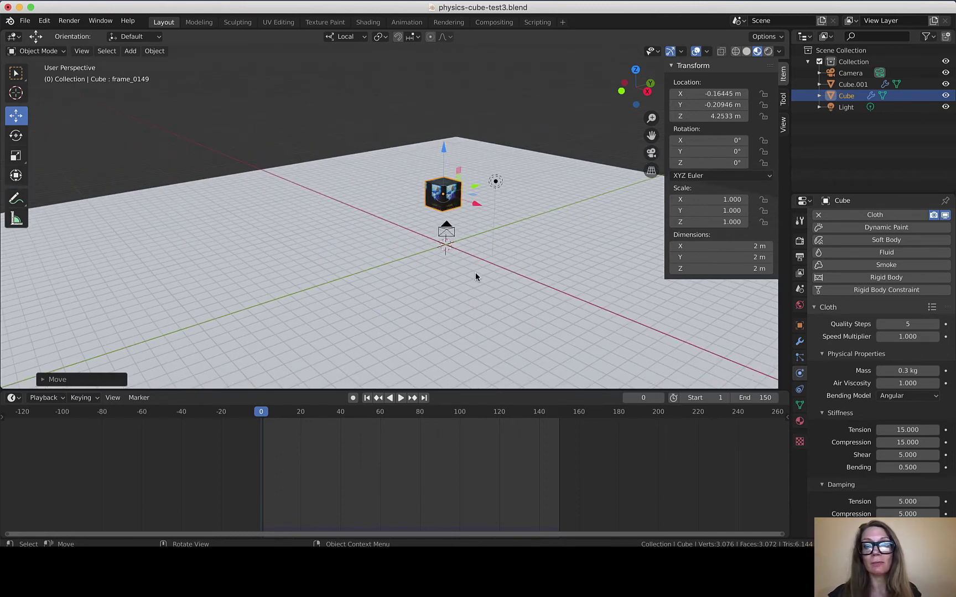
scroll(475, 272, down, 2)
click(469, 303)
scroll(477, 301, down, 2)
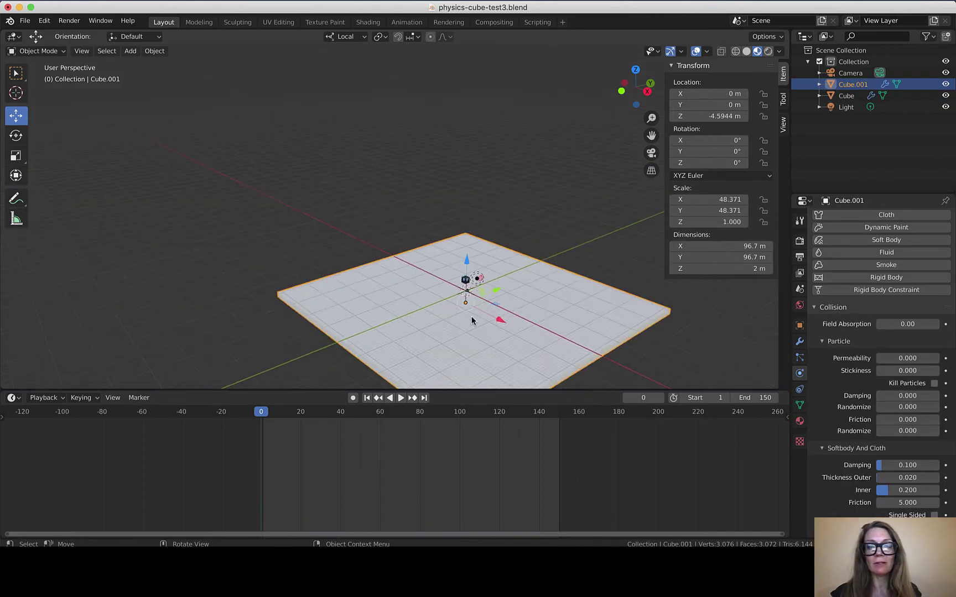
scroll(474, 288, up, 3)
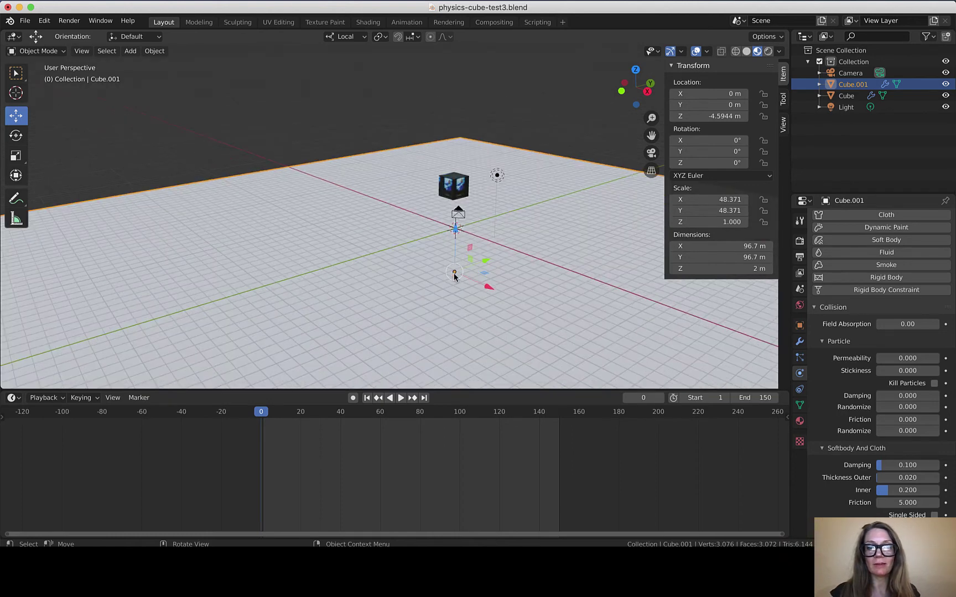
scroll(454, 276, up, 3)
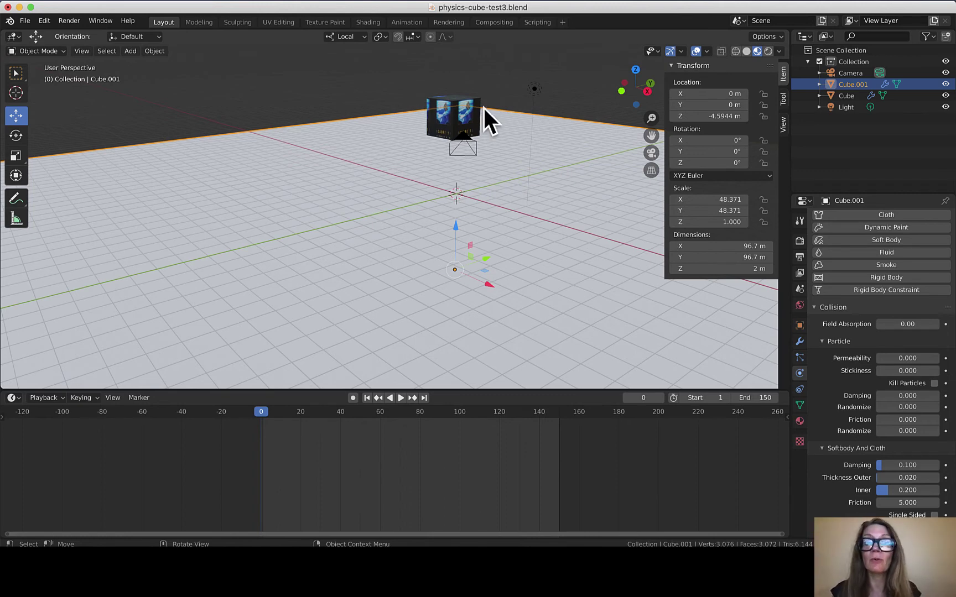
scroll(483, 106, down, 3)
scroll(453, 128, up, 8)
click(453, 128)
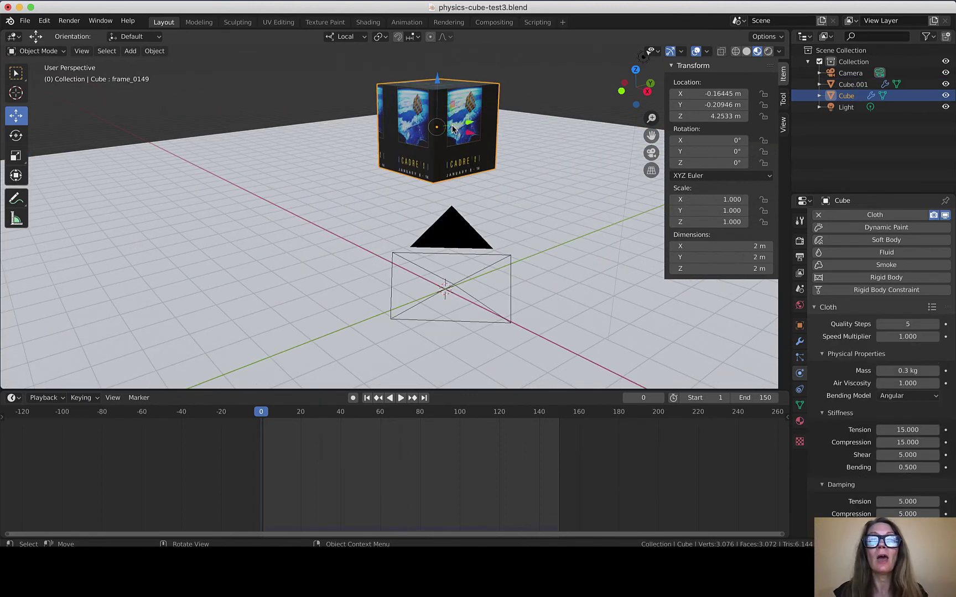
Switch the transform orientation to Global and back to Local, keeping the poster-textured cube selected.
click(342, 36)
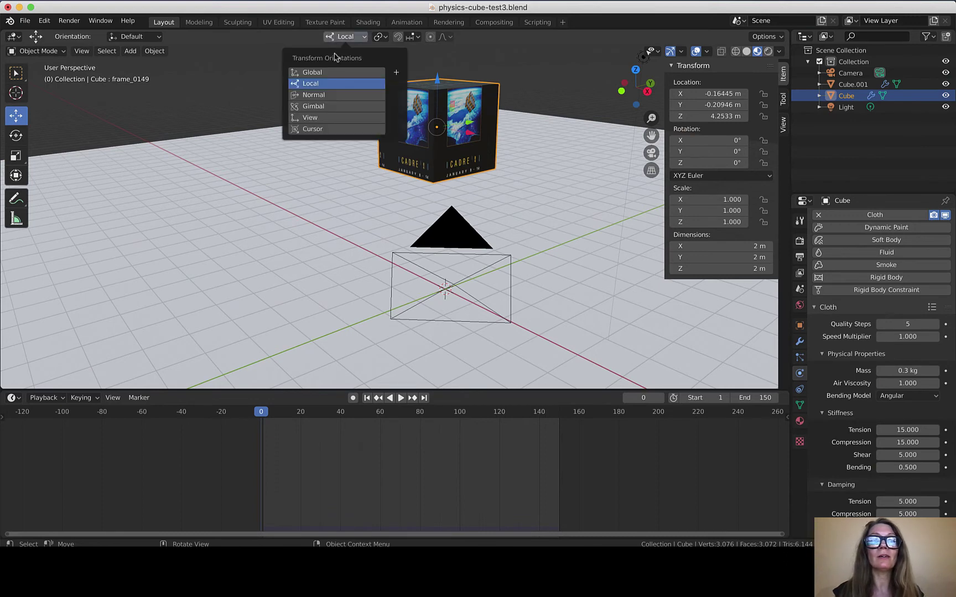
click(315, 73)
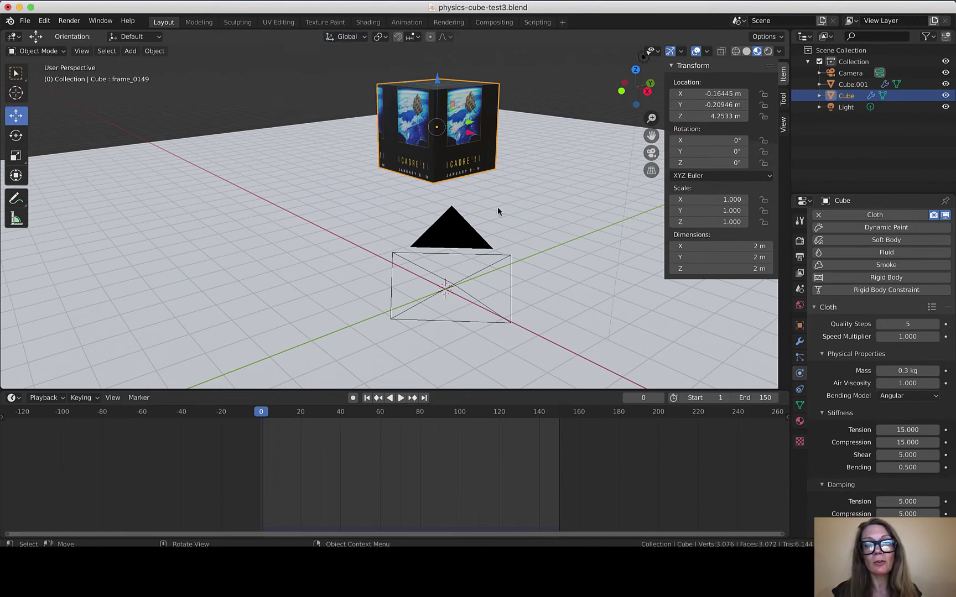
scroll(501, 254, down, 8)
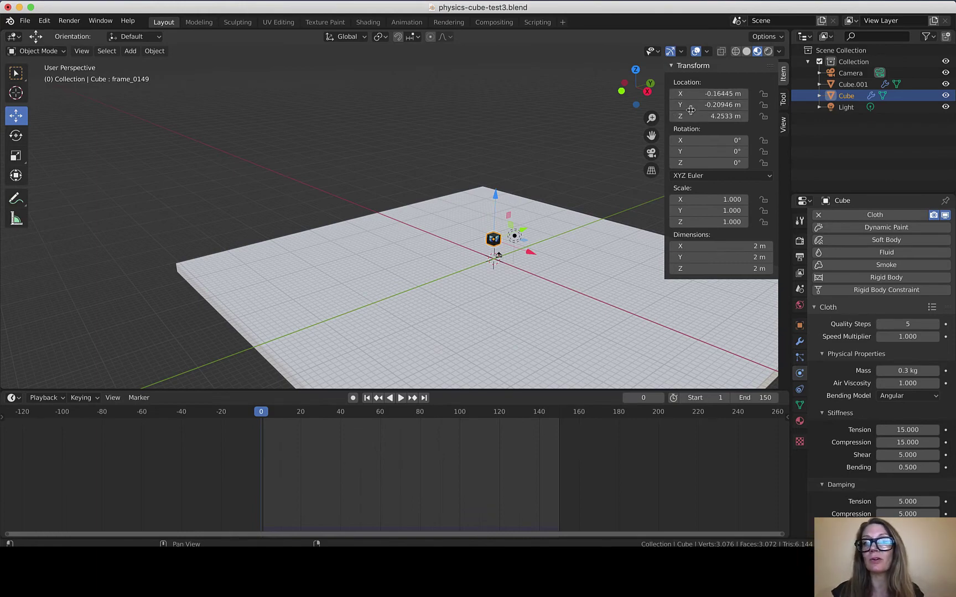
scroll(501, 268, up, 6)
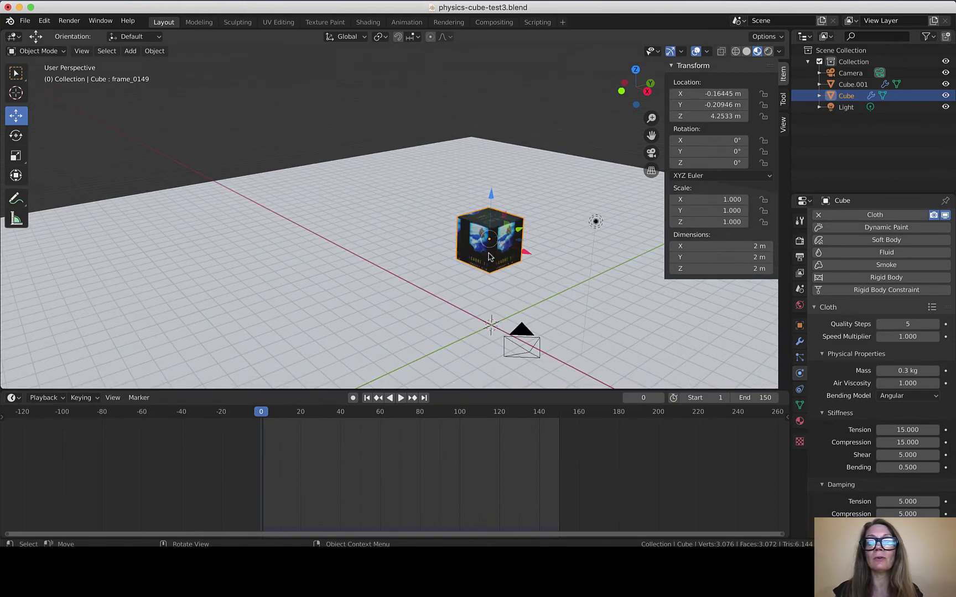
click(347, 36)
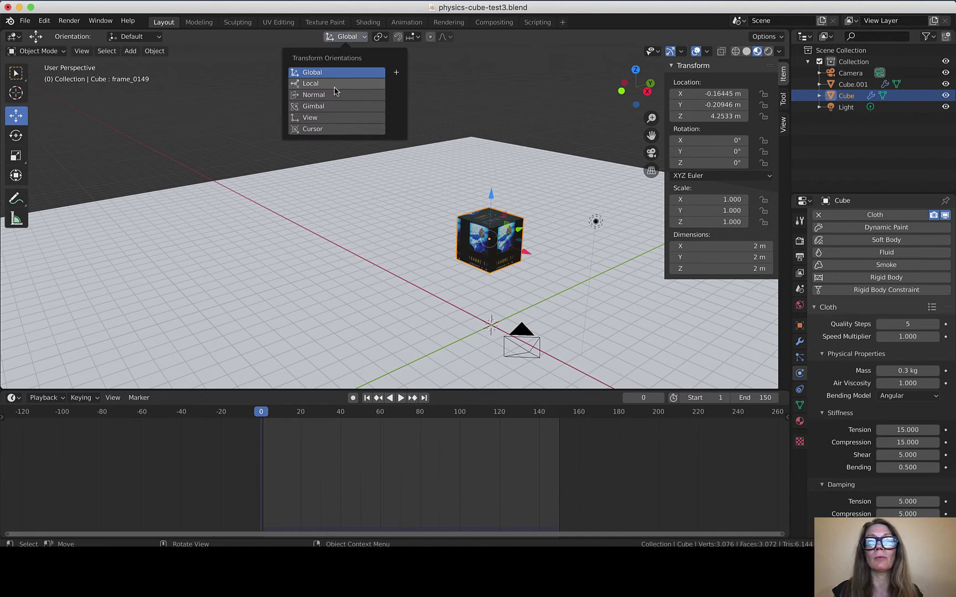
click(334, 85)
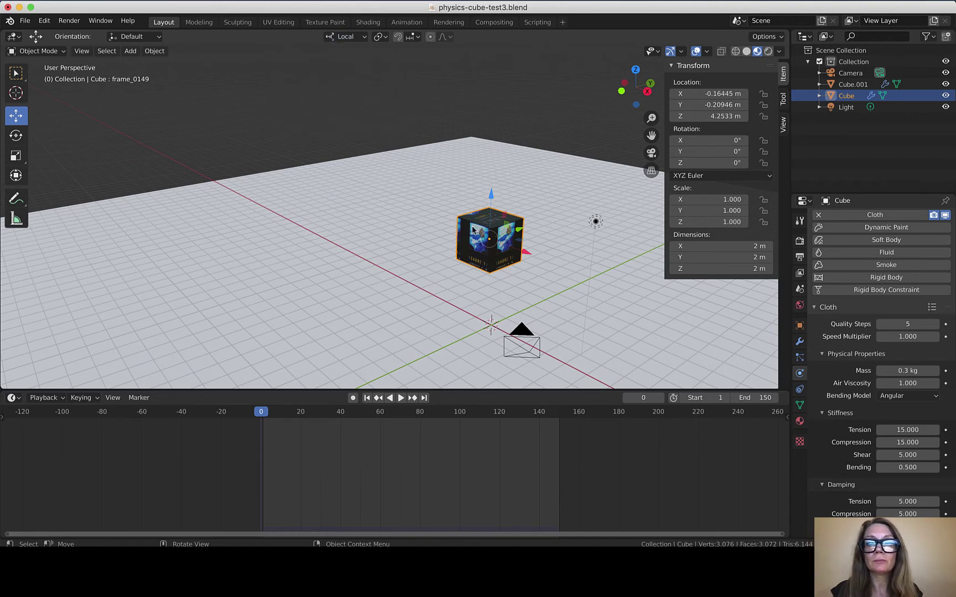
click(576, 267)
click(504, 232)
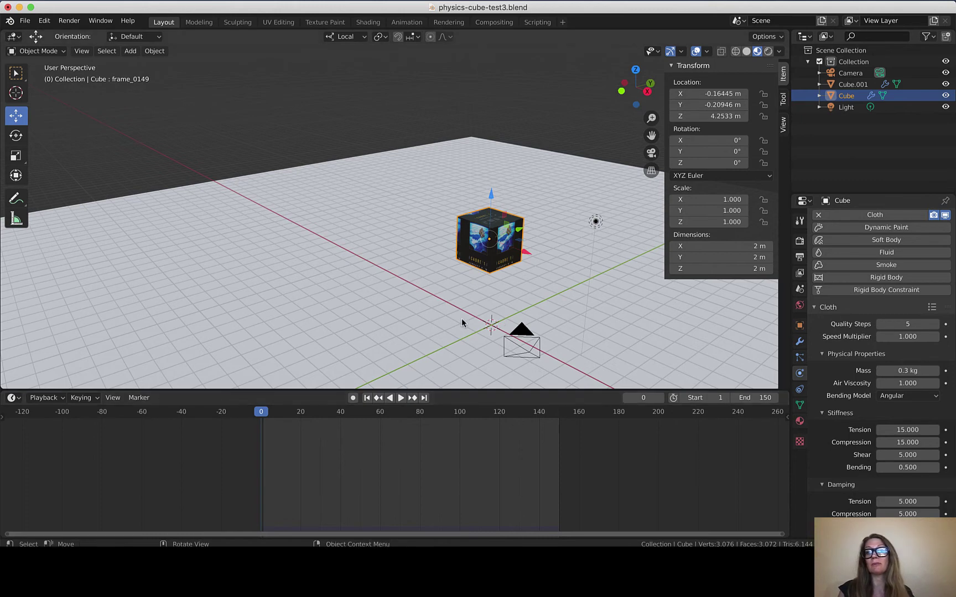
Examine the cube's placement relative to the world origin and floor grid from different distances.
middle_drag(377, 213, 359, 263)
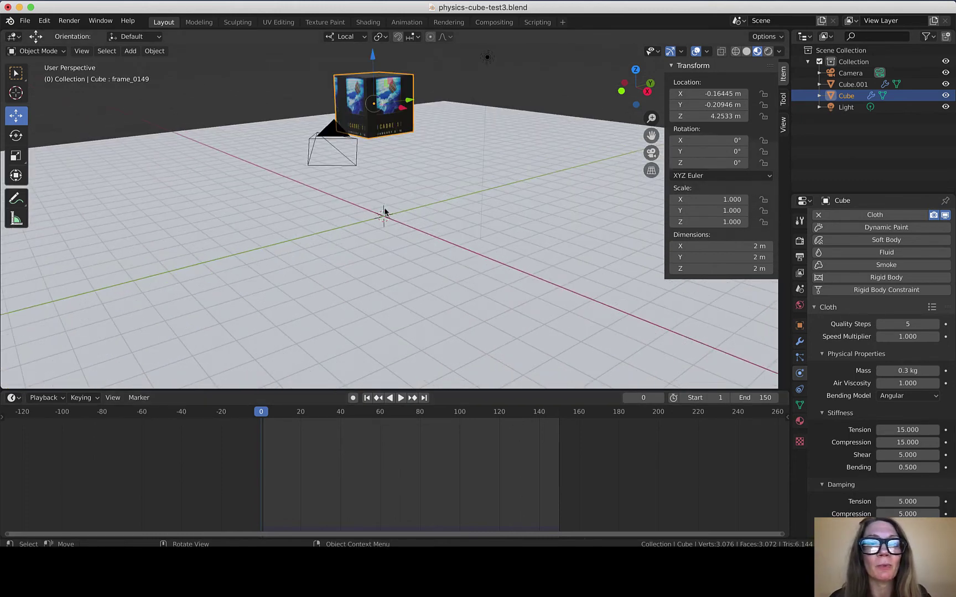
scroll(382, 236, down, 5)
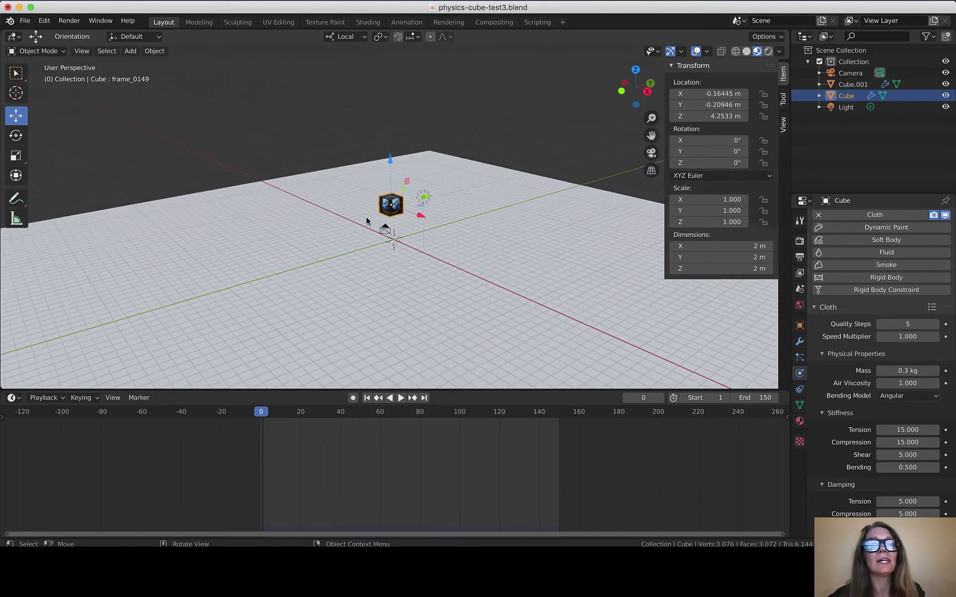
scroll(382, 237, up, 5)
scroll(379, 220, down, 2)
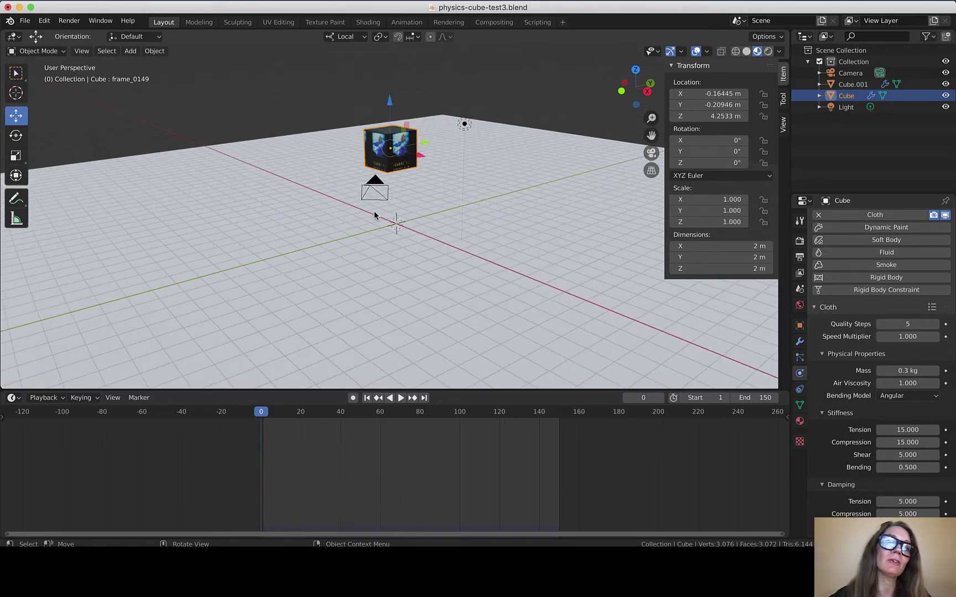
scroll(362, 189, up, 4)
scroll(363, 189, down, 2)
scroll(446, 137, up, 1)
scroll(446, 137, up, 2)
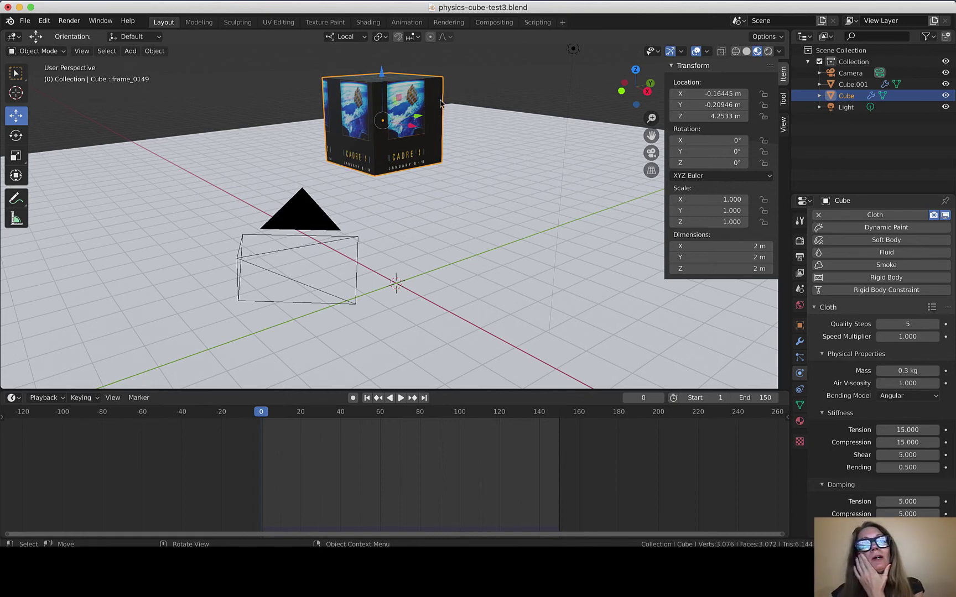
Set the poster-textured cube's X, Y and Z location to 0 m so it sits at the world origin.
click(711, 93)
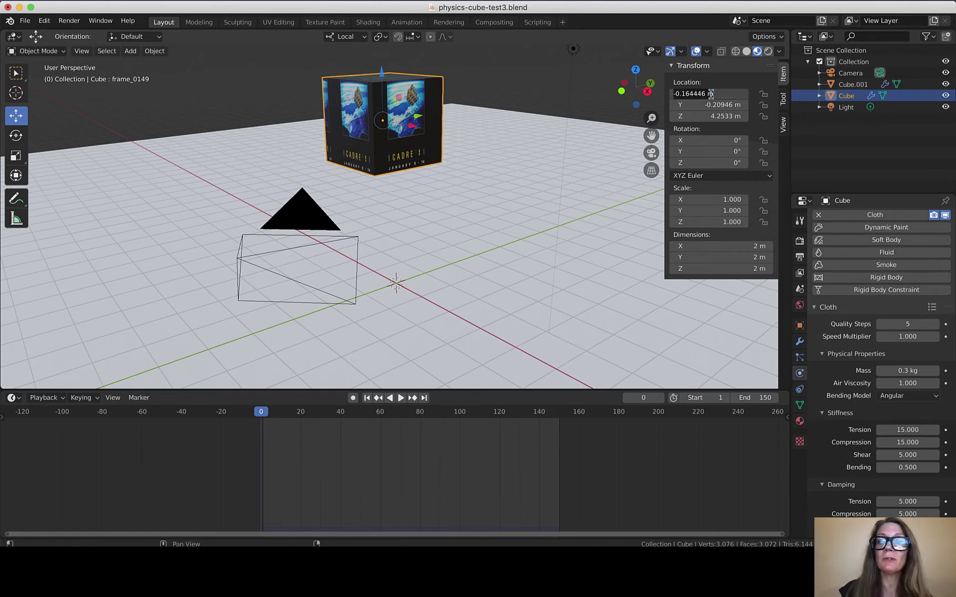
text(0)
key(Return)
double_click(714, 105)
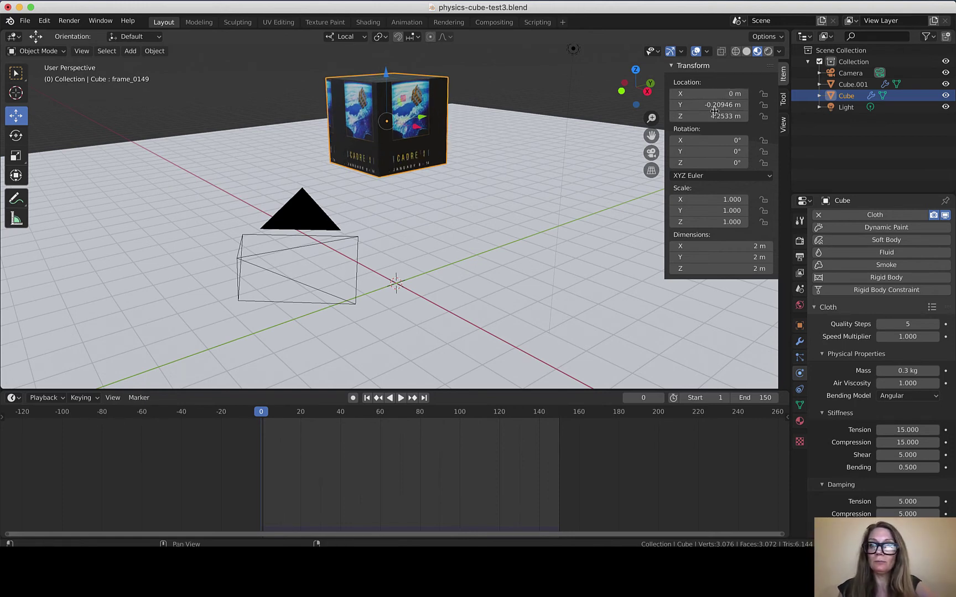
text(0)
key(Return)
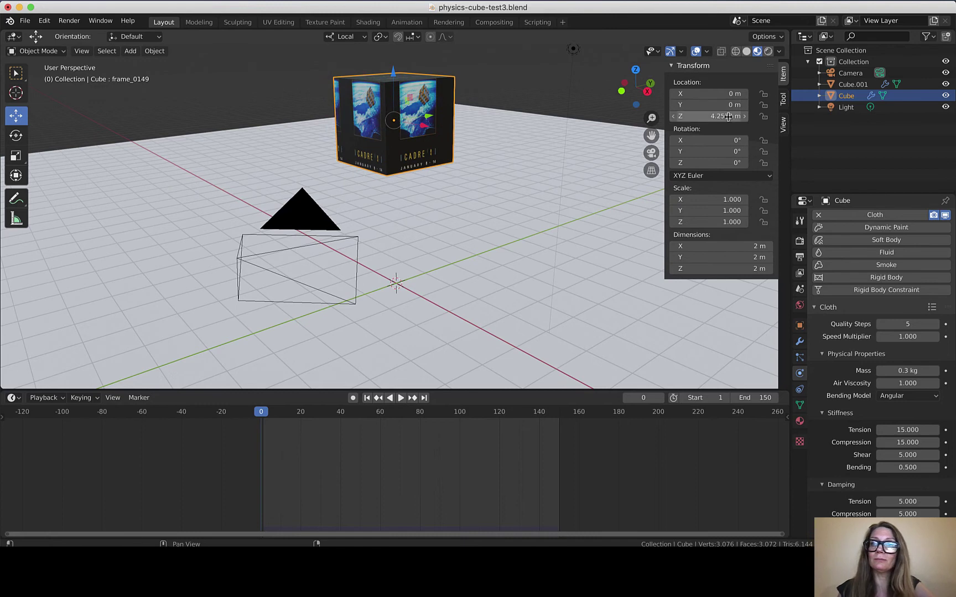
double_click(728, 117)
text(0)
key(Return)
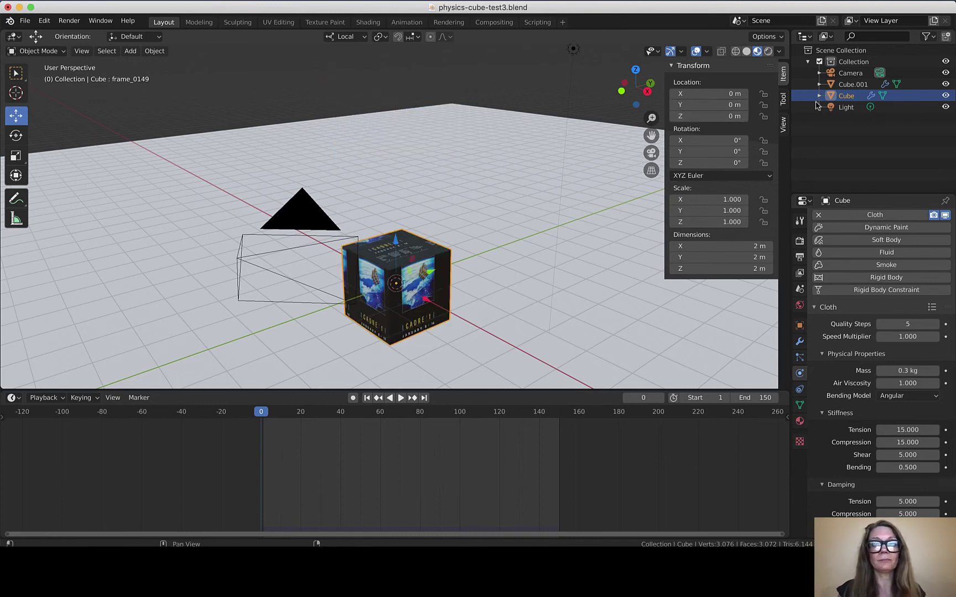
Split the 3D viewport into two side-by-side views, keeping the transform values shown in both.
drag(780, 52, 408, 44)
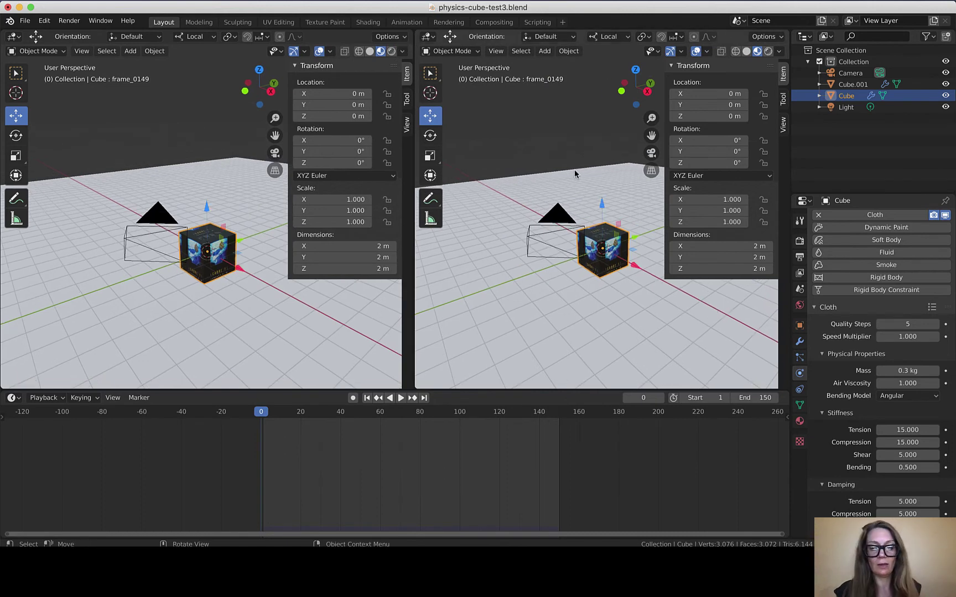
key(n)
key(n)
key(n)
key(n)
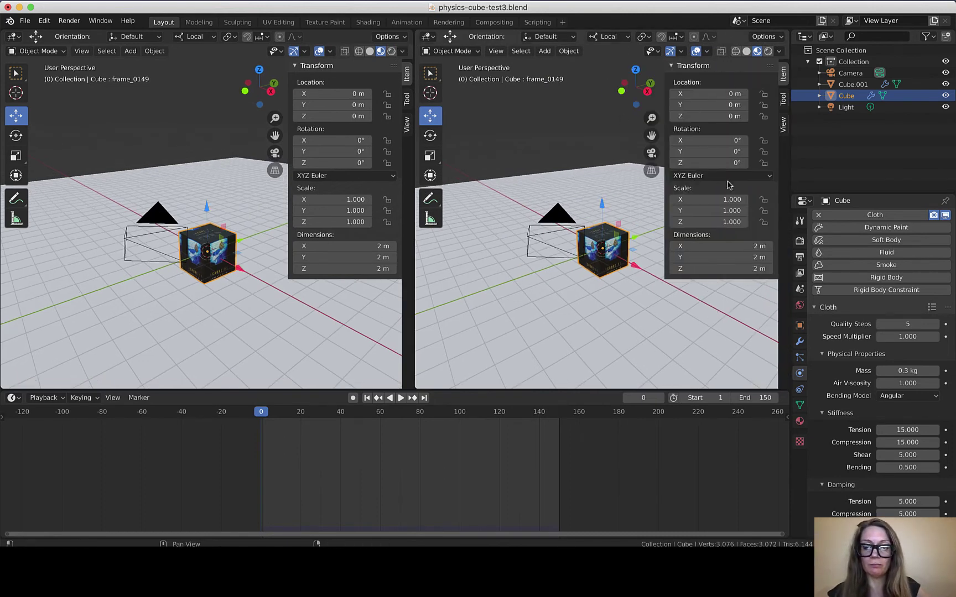
Hide the transform values in the second 3D view and switch that view to Right Orthographic.
key(n)
key(n)
key(n)
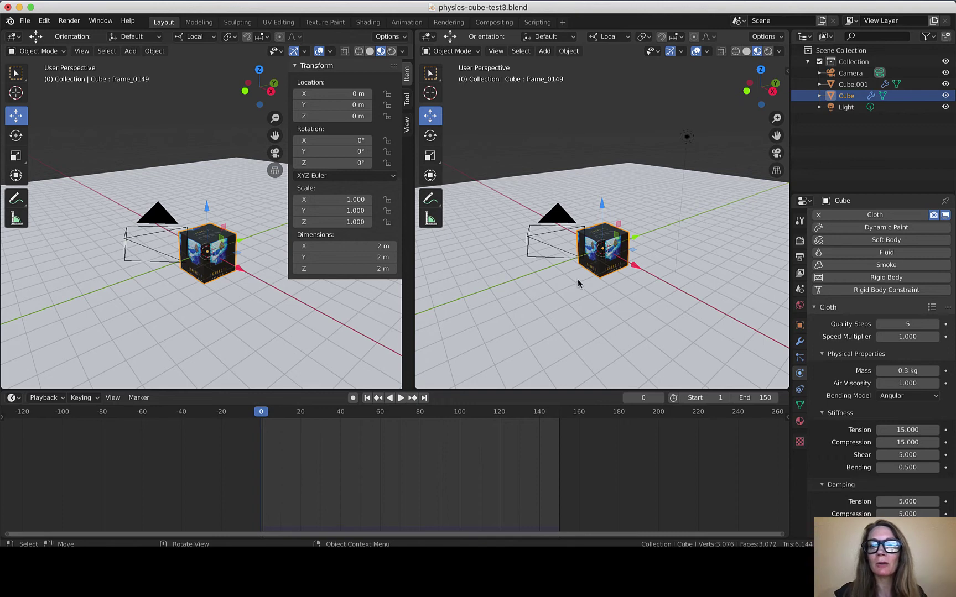
click(496, 51)
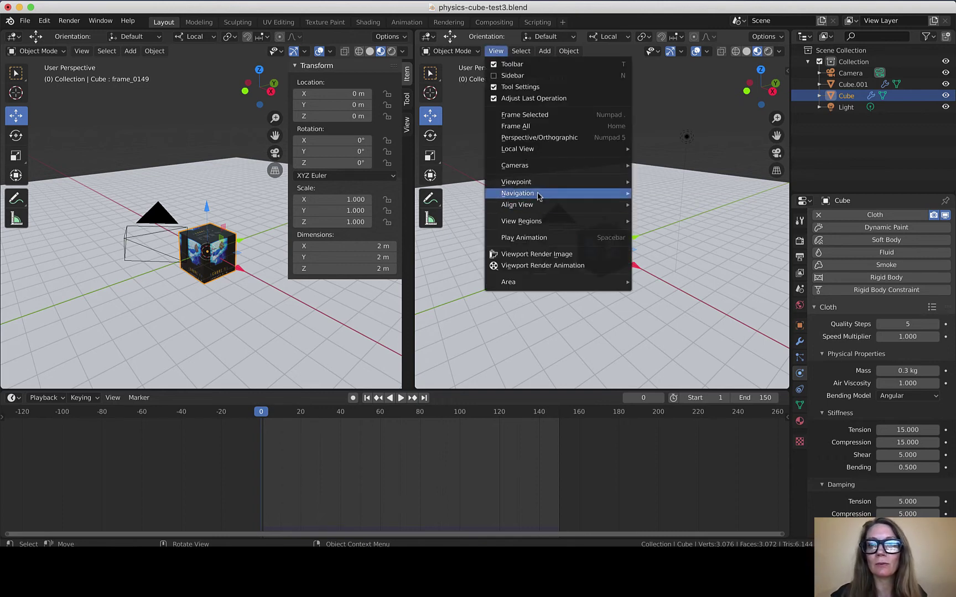
mouse_move(535, 192)
click(690, 257)
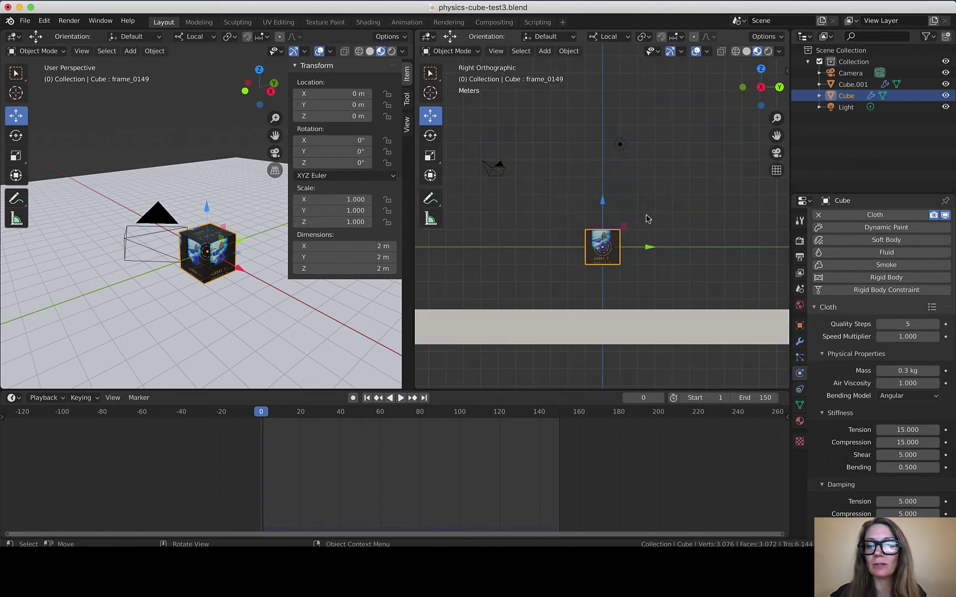
Raise the floor slab along Z to about -4.36 m, closer beneath the poster-textured cube.
scroll(637, 288, up, 4)
click(600, 186)
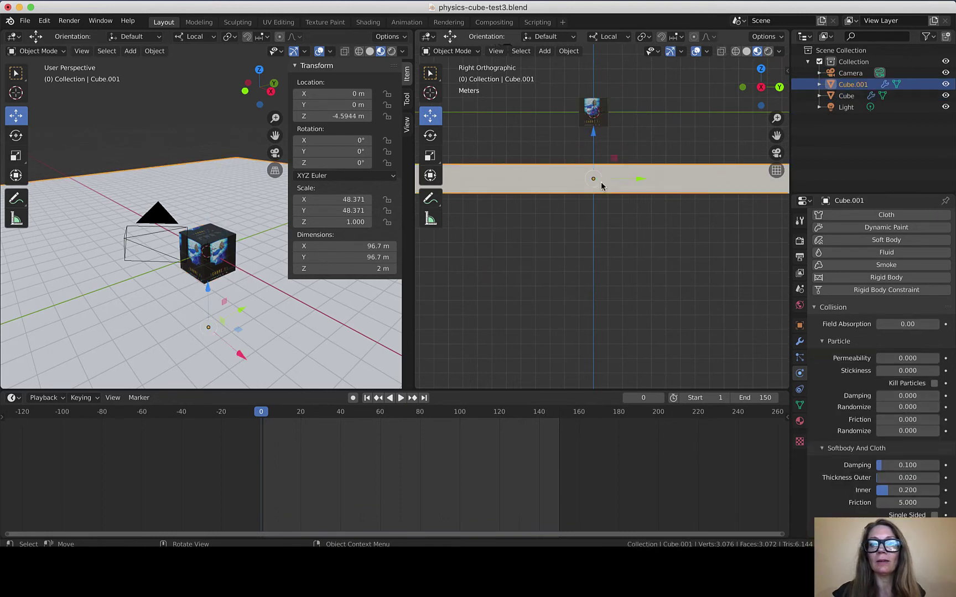
drag(596, 144, 597, 167)
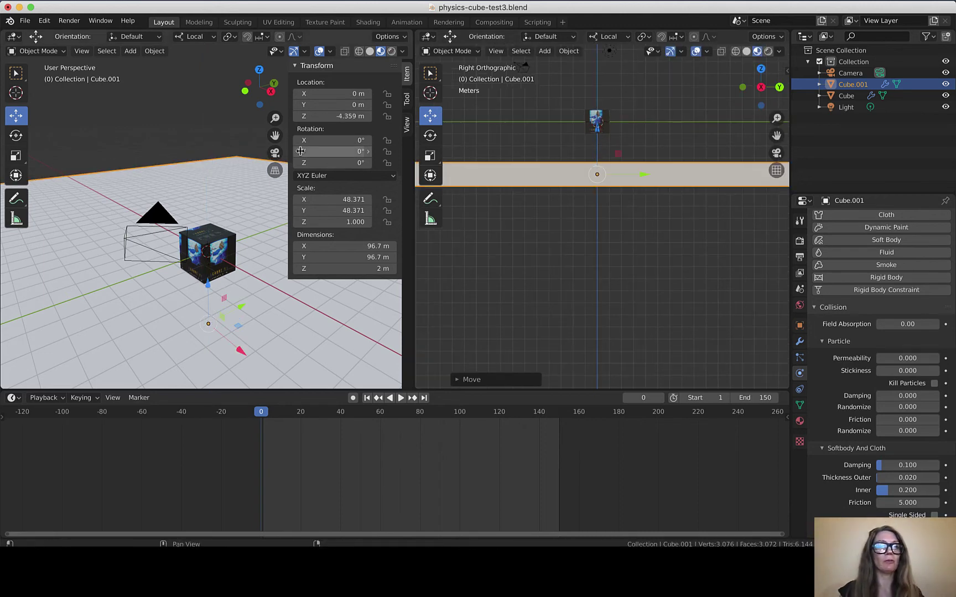
Select the poster-textured cube, play the cloth simulation through to cache it, stop playback and return to frame 0.
click(605, 118)
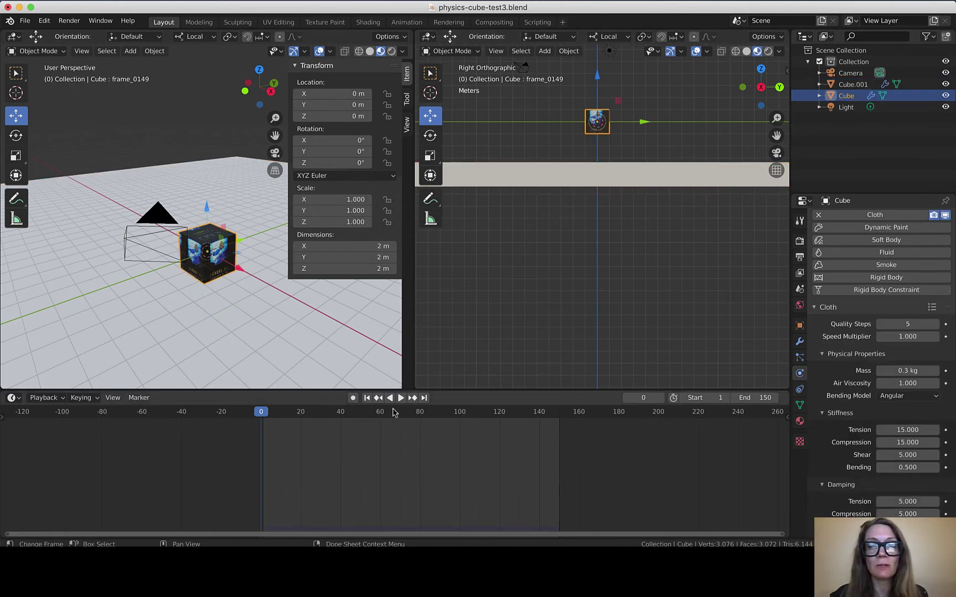
click(401, 397)
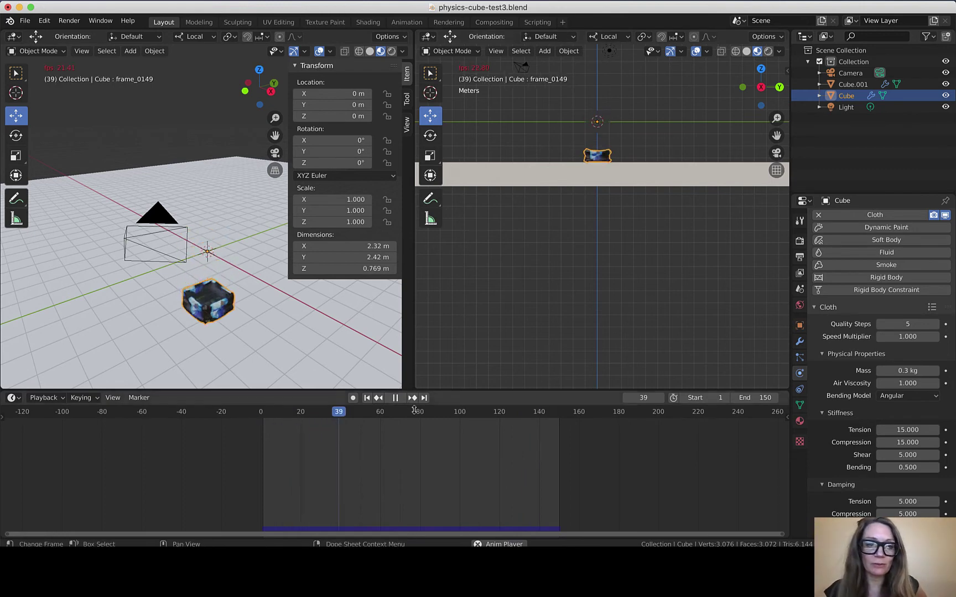
click(395, 398)
drag(387, 416, 261, 415)
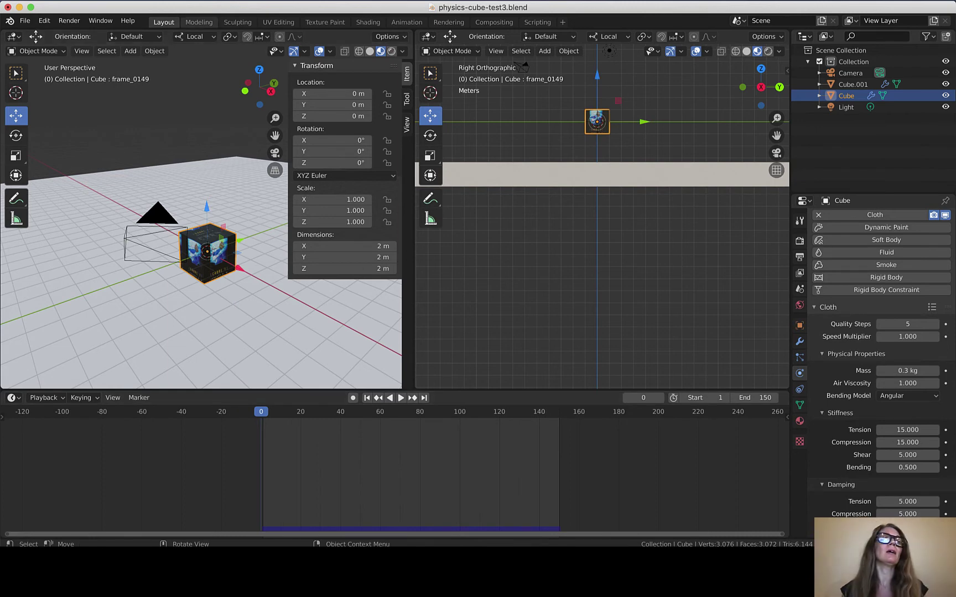
Join the two side-by-side 3D views back into a single perspective viewport.
click(407, 37)
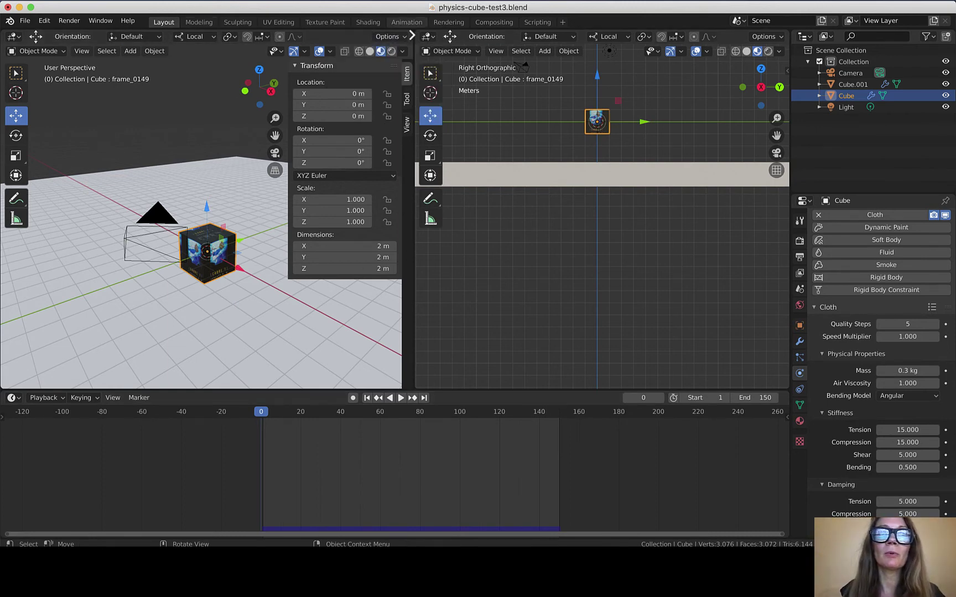
drag(412, 35, 498, 37)
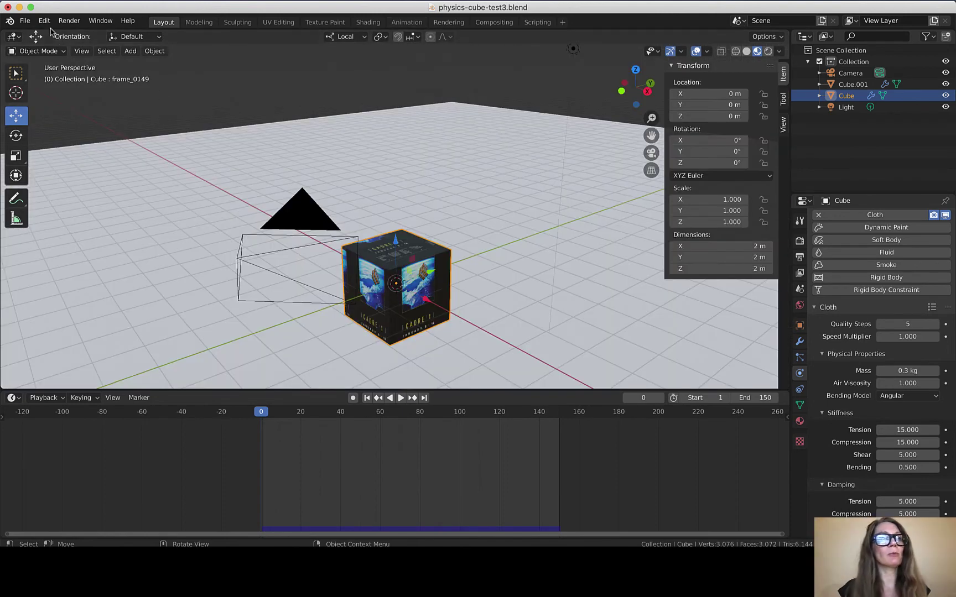
Save the project in the Downloads folder under the new name physics-cube-test3-baked.blend.
click(22, 21)
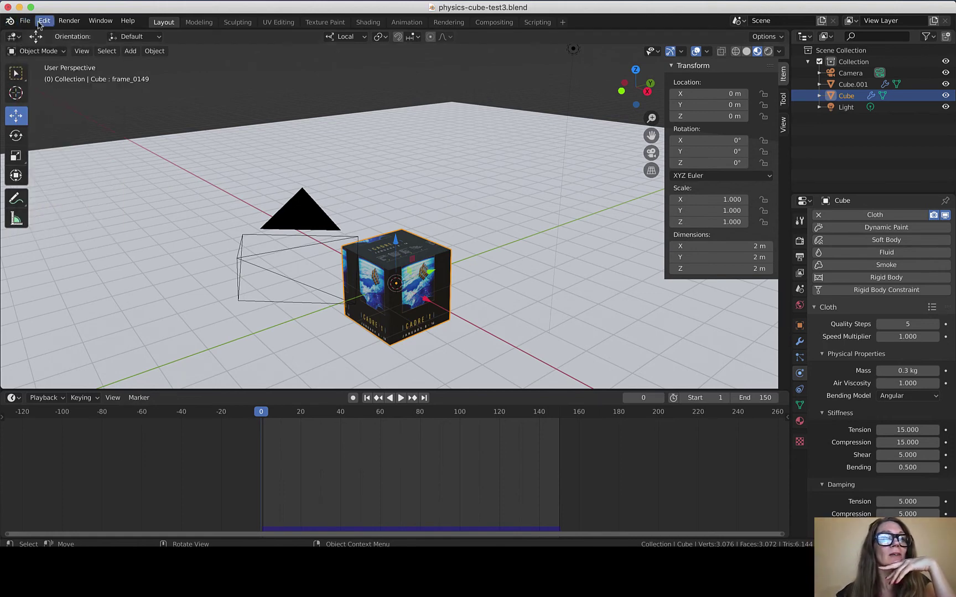
click(25, 21)
click(47, 110)
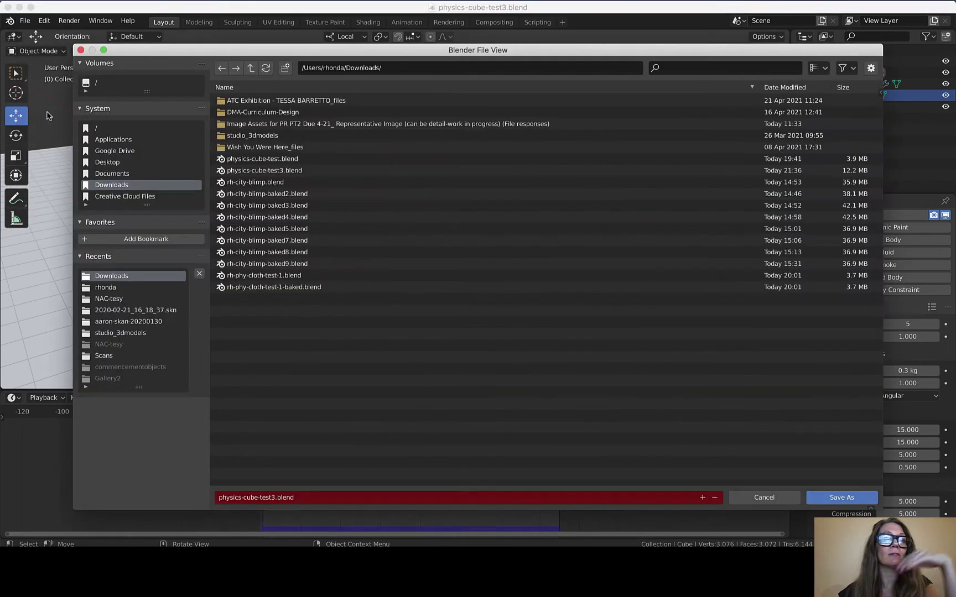
click(273, 498)
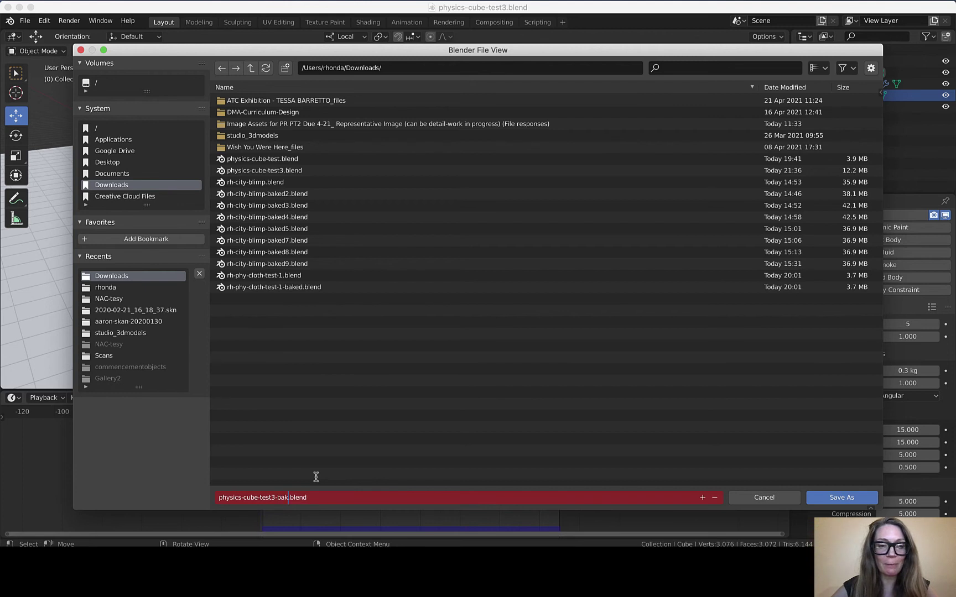
click(842, 502)
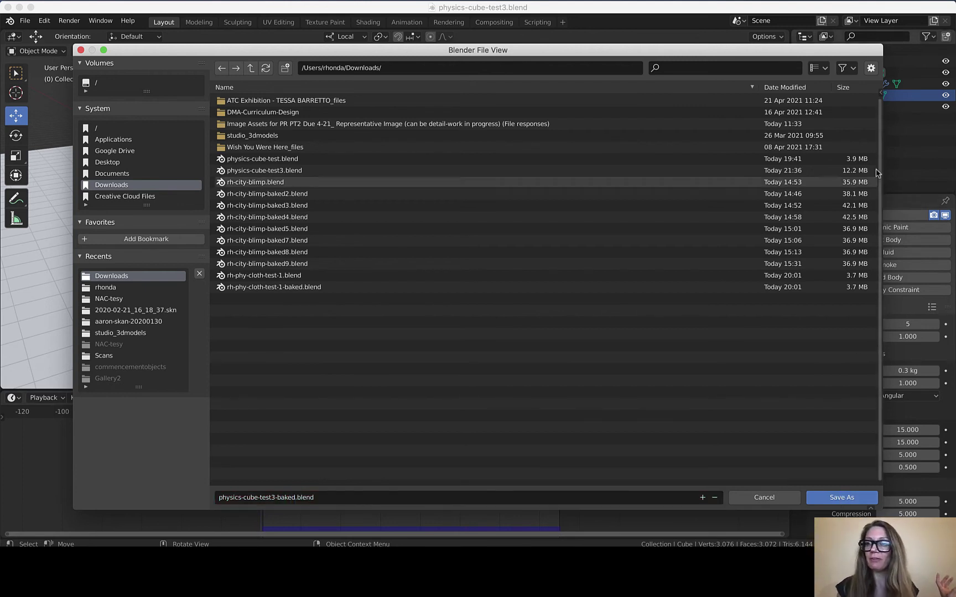
click(850, 503)
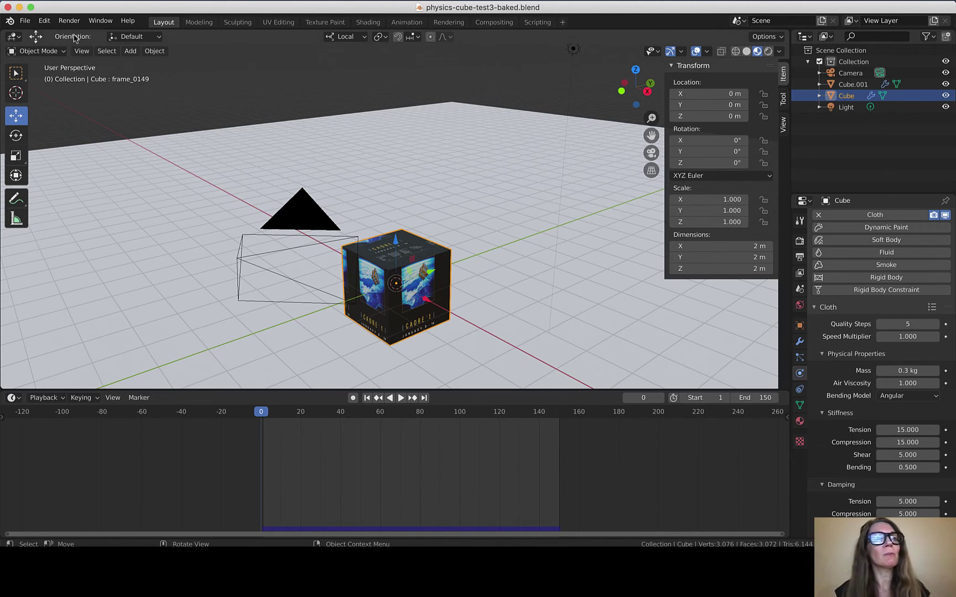
Search the add-ons for "new" to check the NewTek MDD format add-on, save the preferences and close them.
click(25, 20)
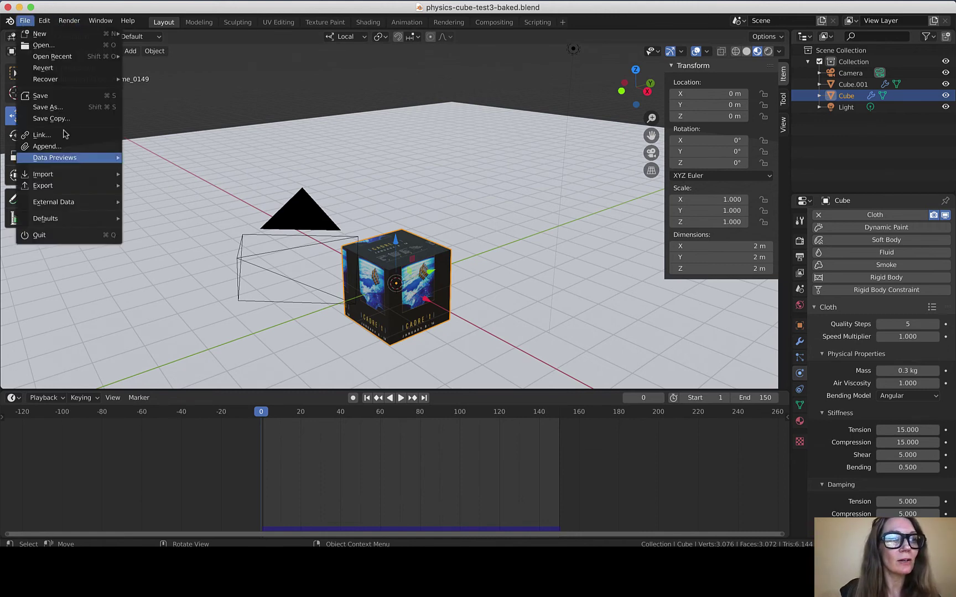
click(44, 21)
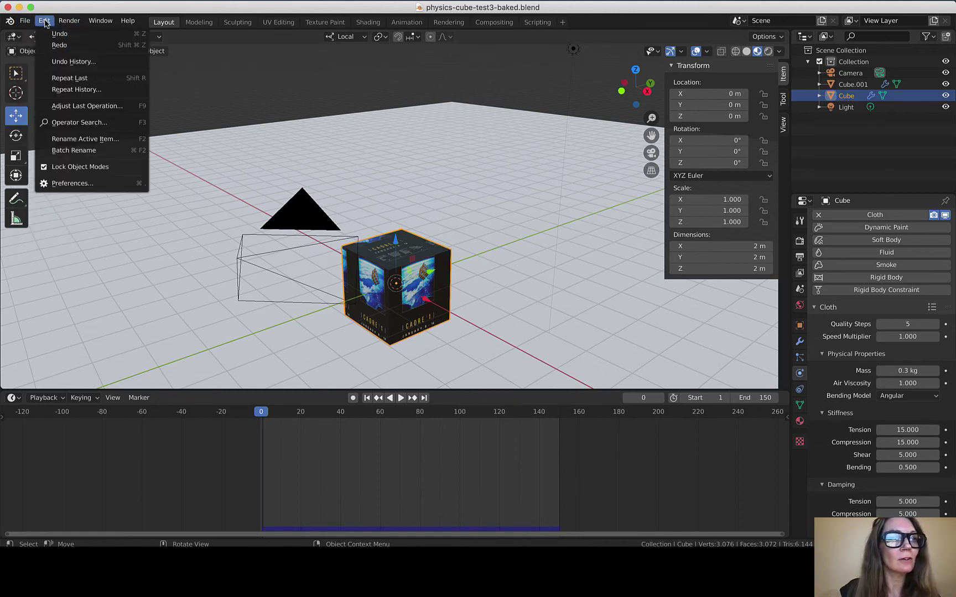
click(77, 184)
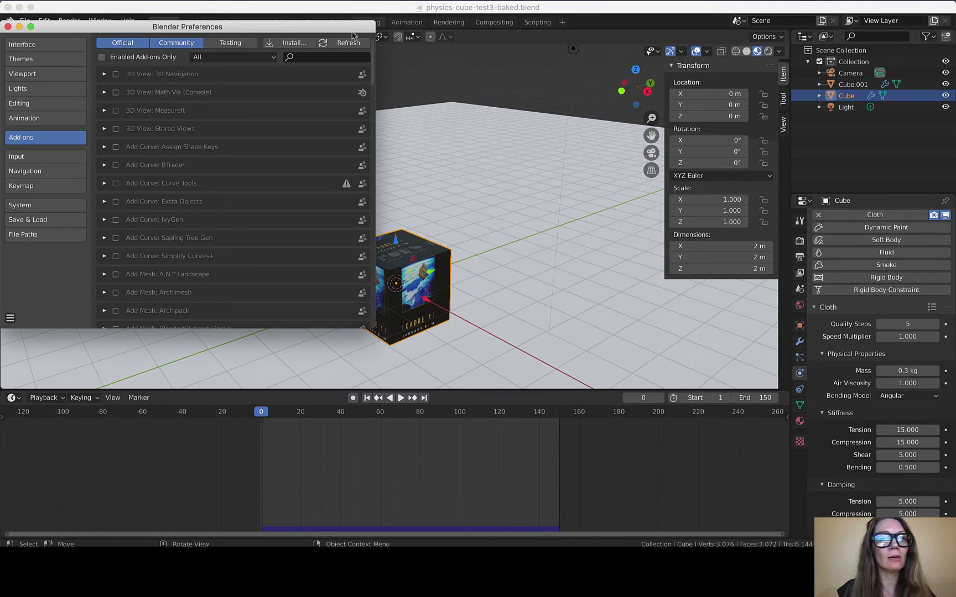
click(331, 58)
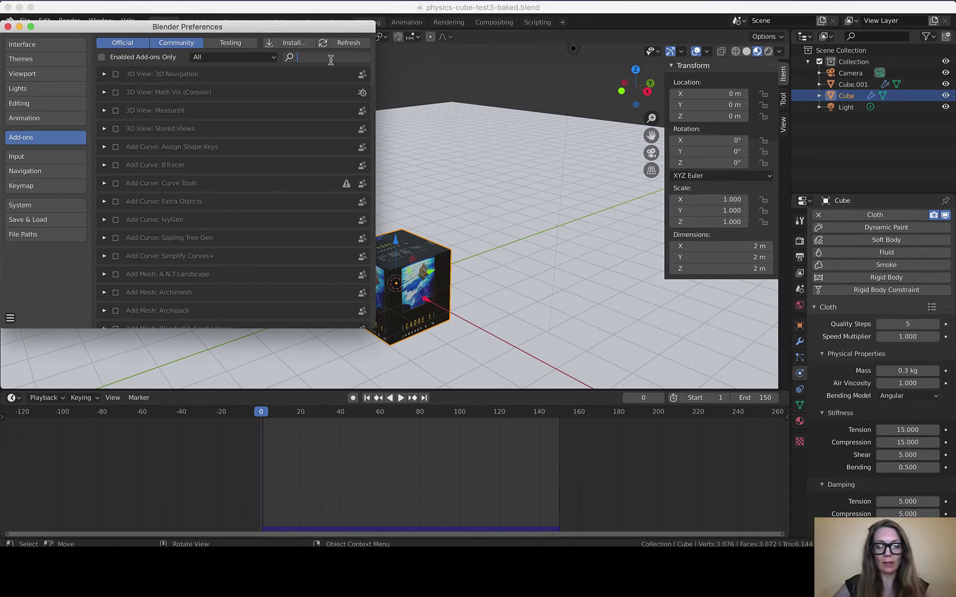
text(new)
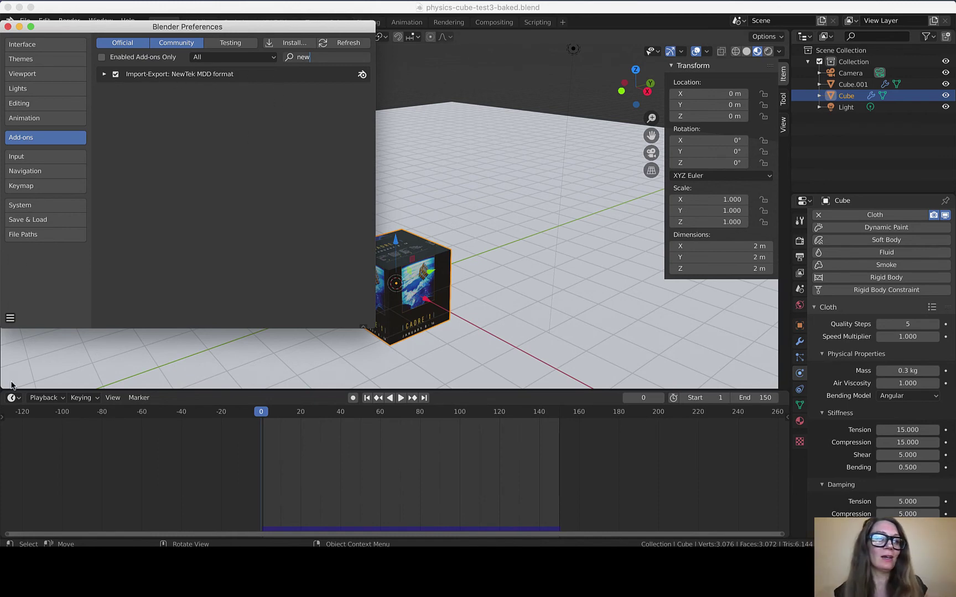
click(10, 318)
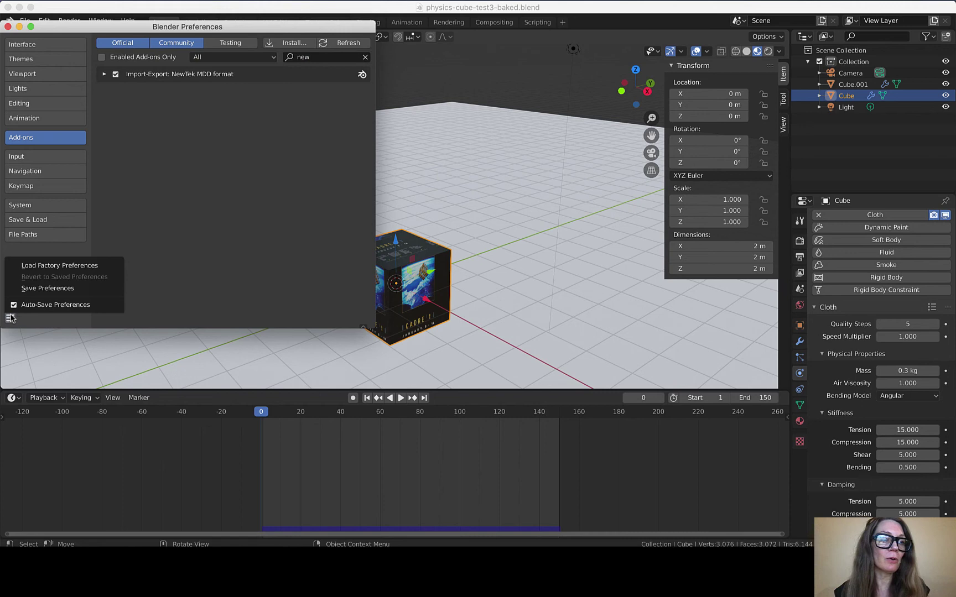
click(69, 288)
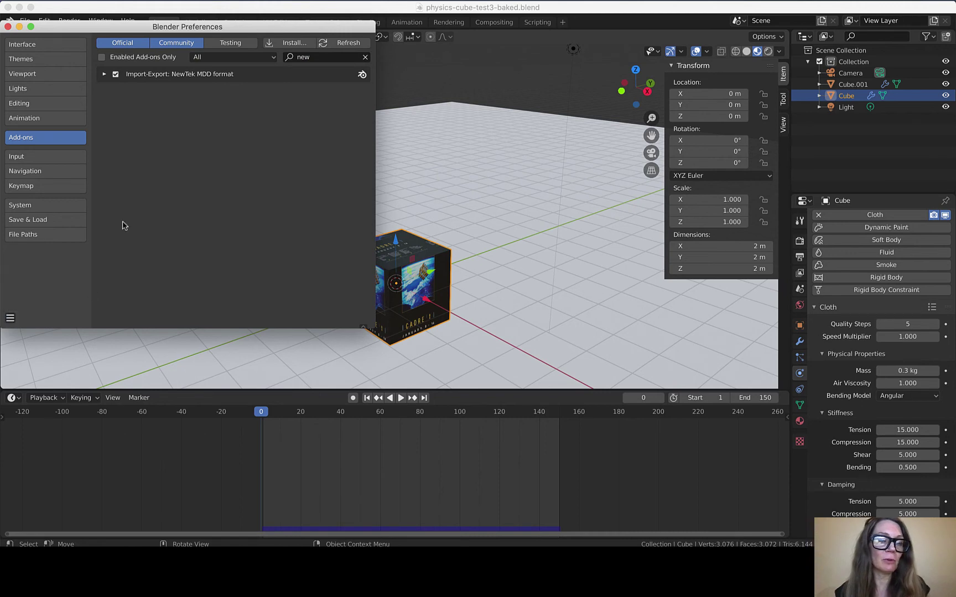
click(7, 26)
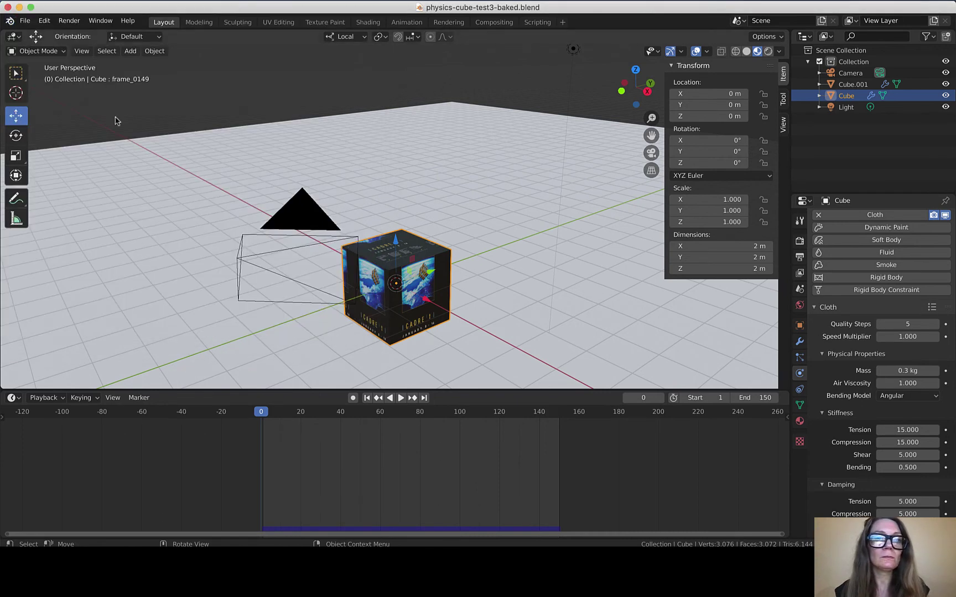
Export the cube's animation as a Lightwave Point Cache named physics-cube-test3-baked.mdd, frames 1 to 150 at 24 fps.
click(25, 21)
mouse_move(59, 192)
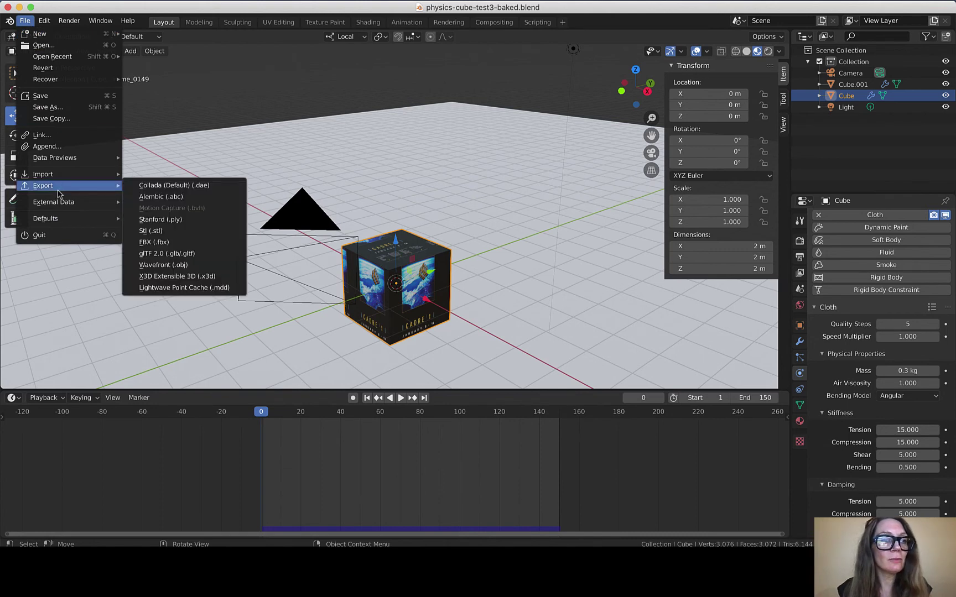
click(222, 288)
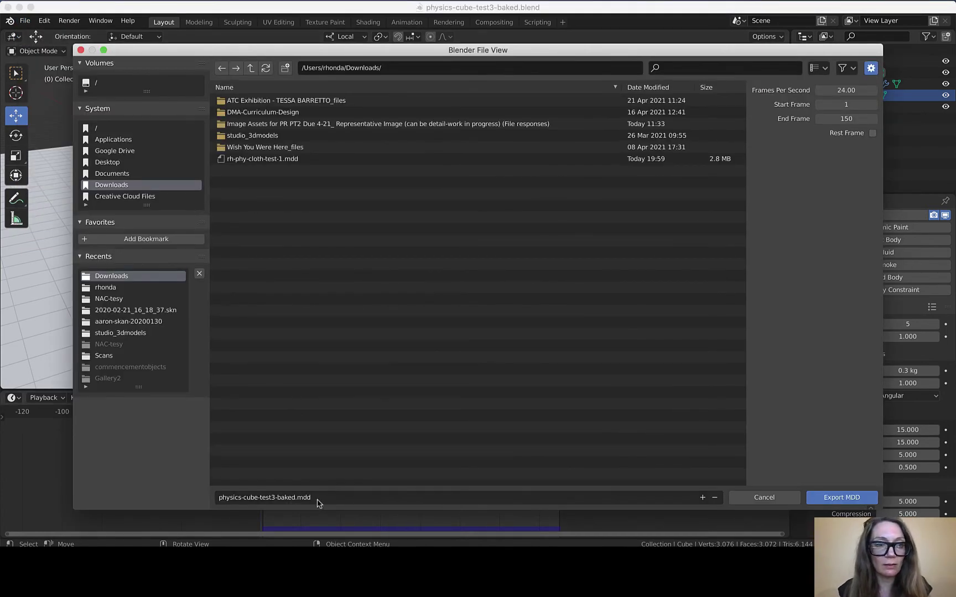
click(837, 498)
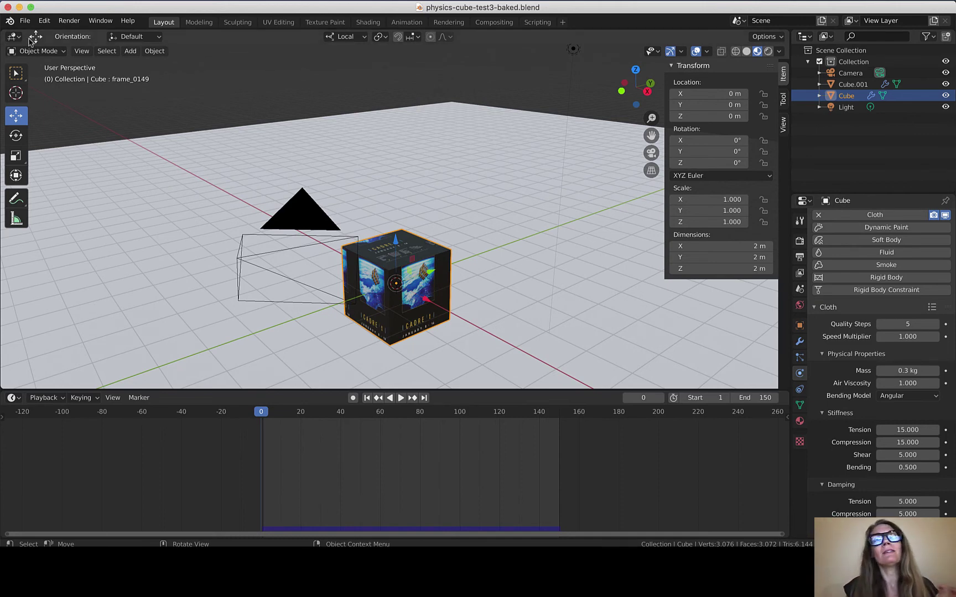
Import the Lightwave Point Cache physics-cube-test3-baked.mdd onto the cube with start frame 1 and step 1.
click(25, 21)
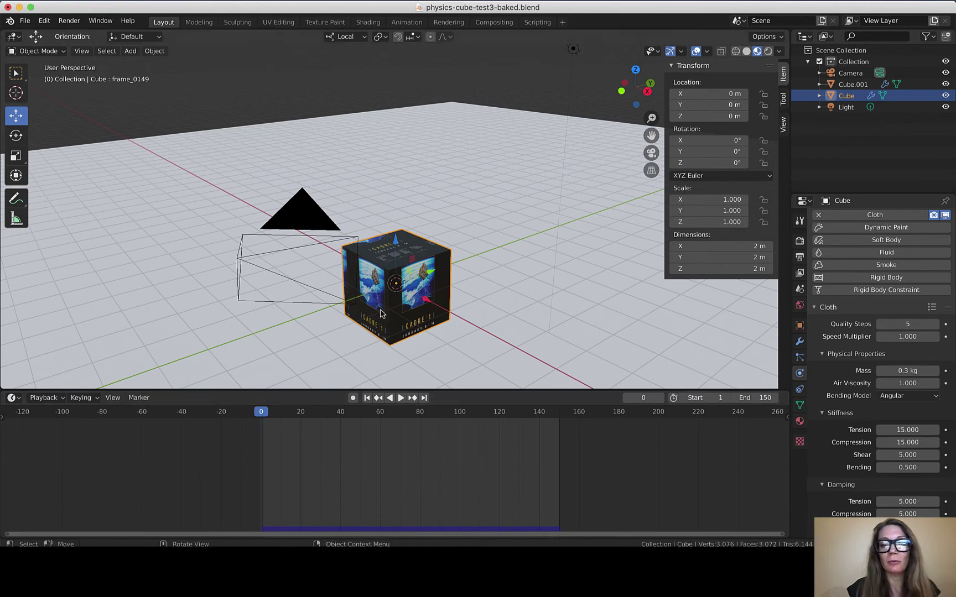
click(25, 22)
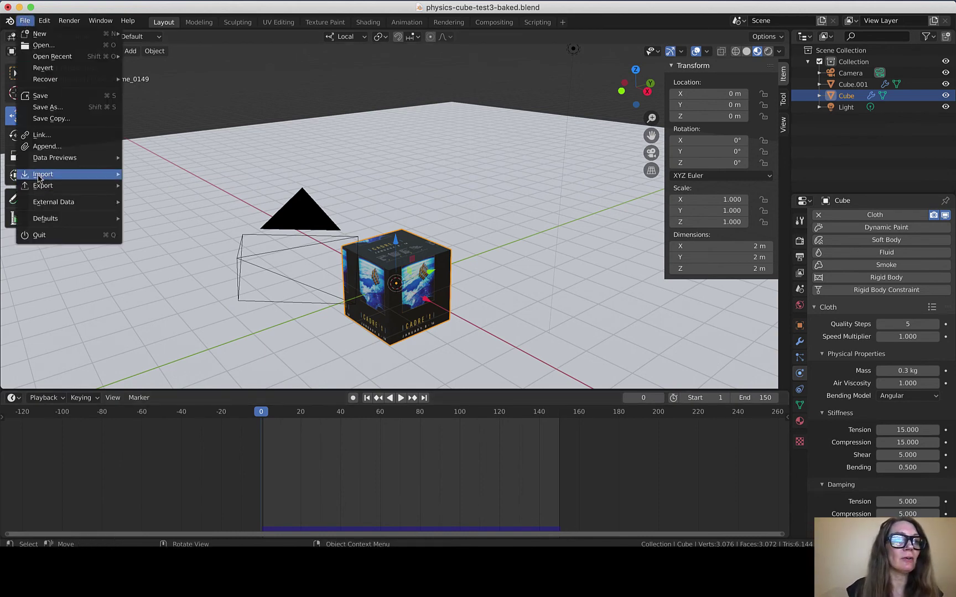
mouse_move(41, 176)
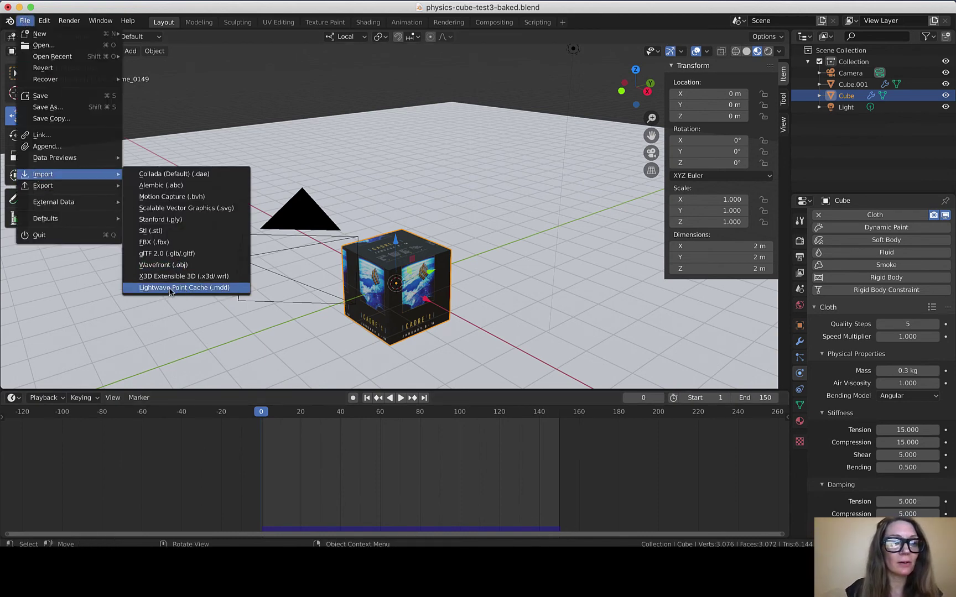
click(203, 288)
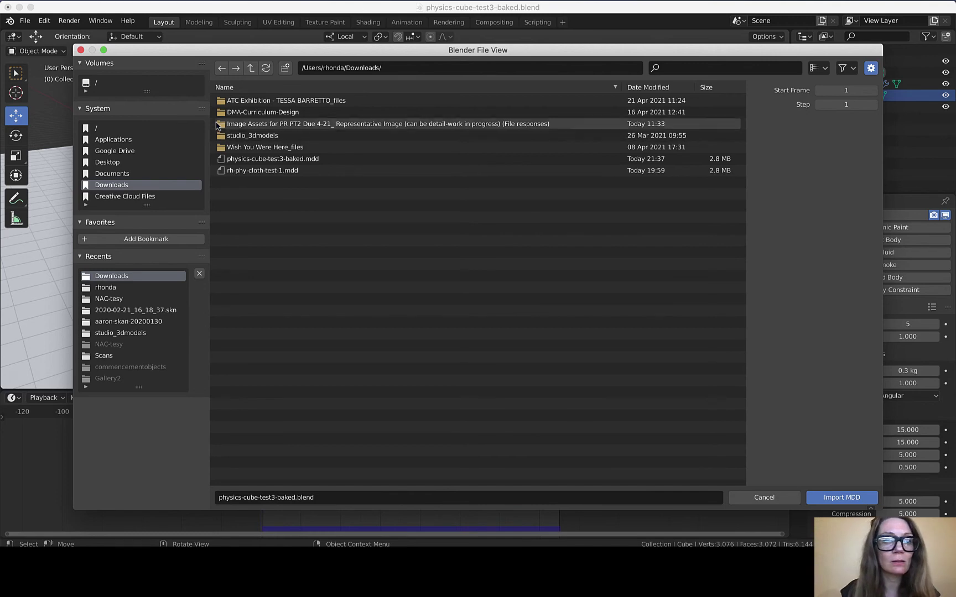
click(266, 160)
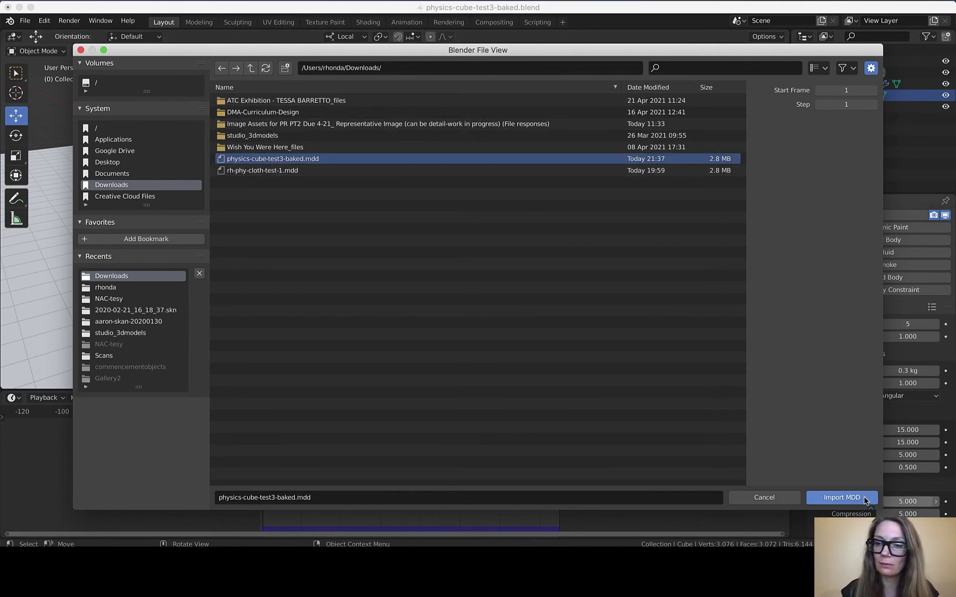
click(840, 497)
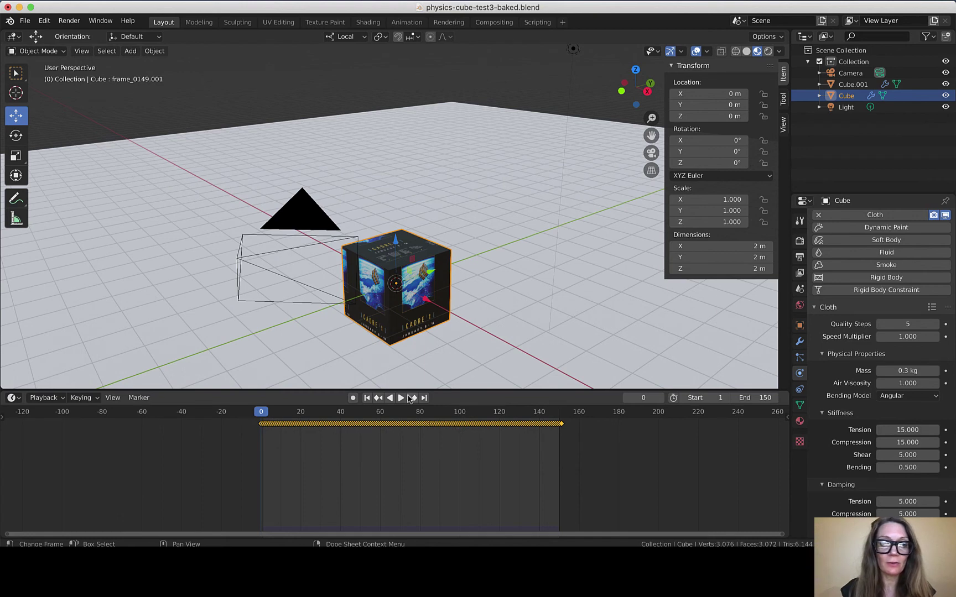
Play the imported animation, inspect the collapsing cube up close and stop playback at frame 49.
click(400, 398)
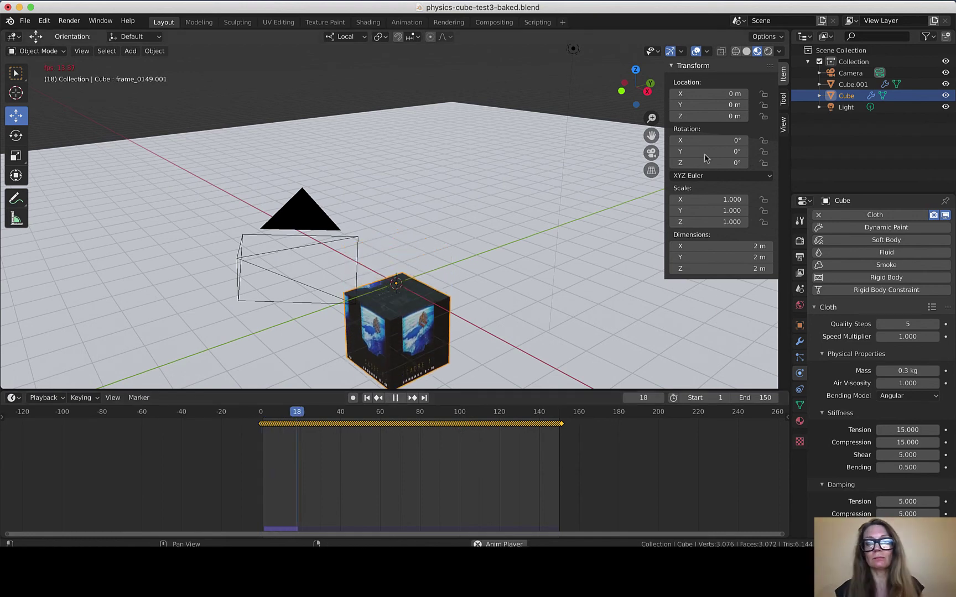
scroll(509, 157, down, 3)
scroll(486, 221, down, 2)
scroll(443, 305, up, 5)
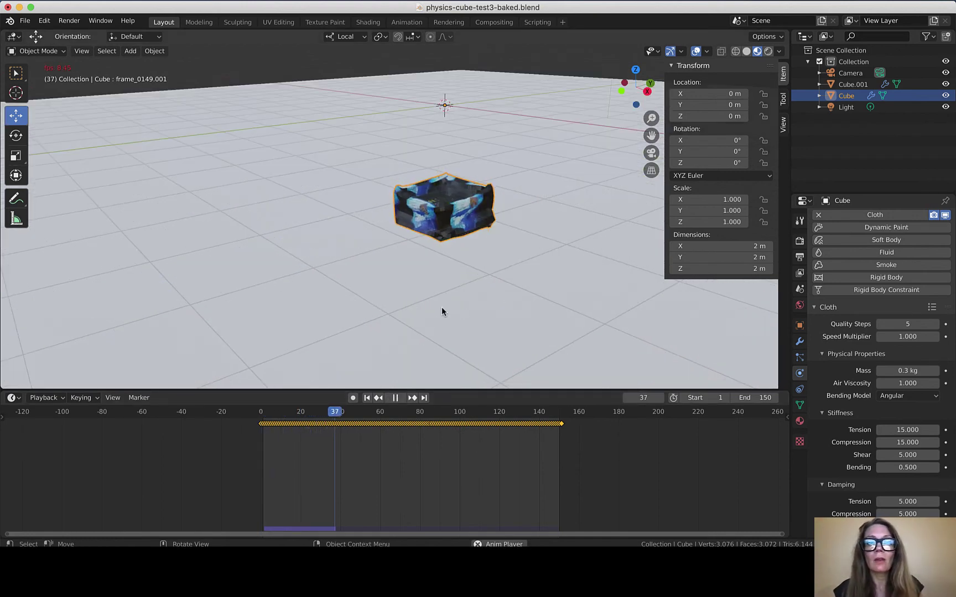
key(space)
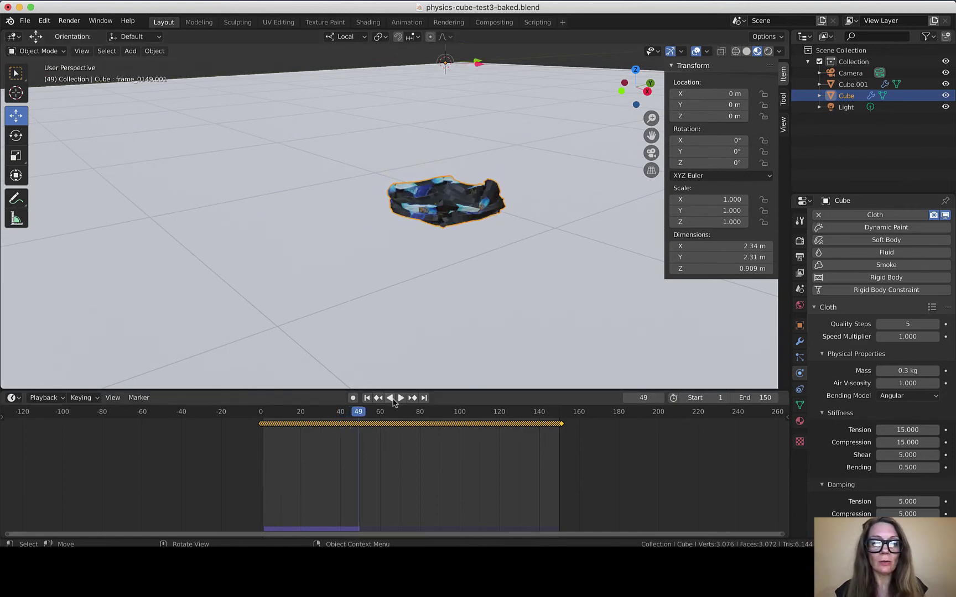
Remove the Cloth physics from the cube so only its imported keyframed animation drives it.
scroll(317, 521, up, 1)
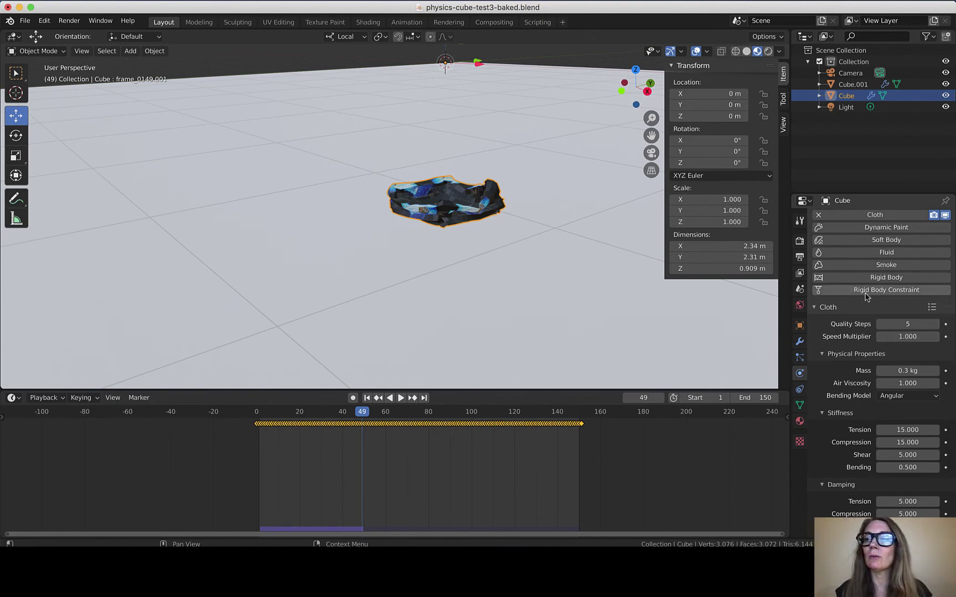
scroll(867, 296, down, 2)
scroll(868, 296, up, 3)
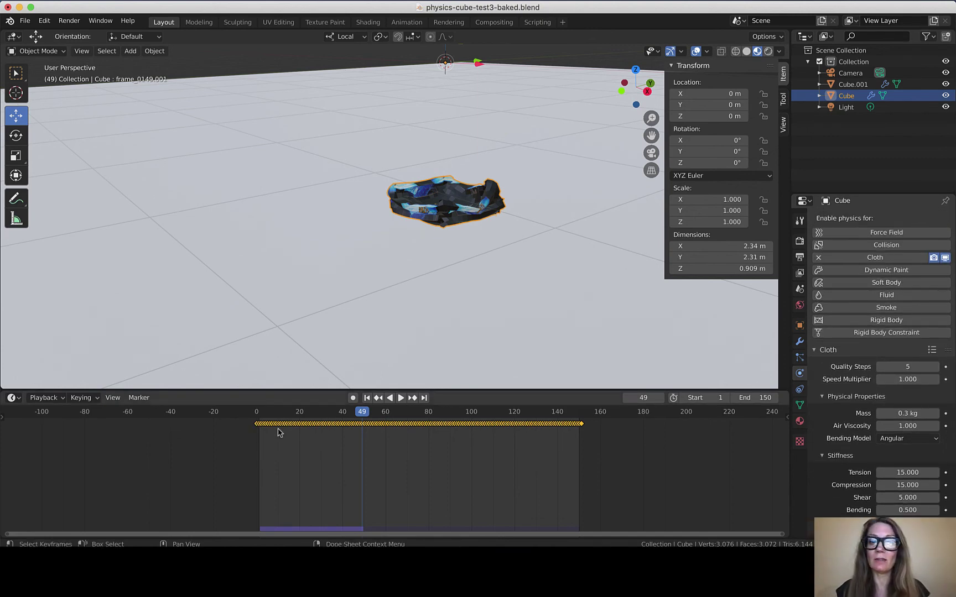
click(819, 259)
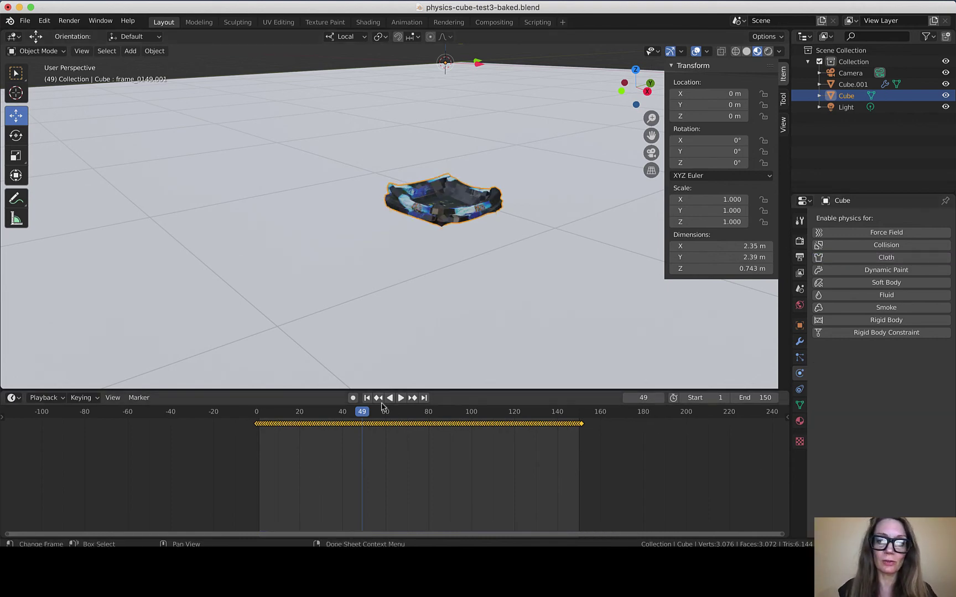
Return to frame 0 and check the cube's animation without the cloth physics.
drag(363, 412, 186, 412)
key(space)
key(KP_Decimal)
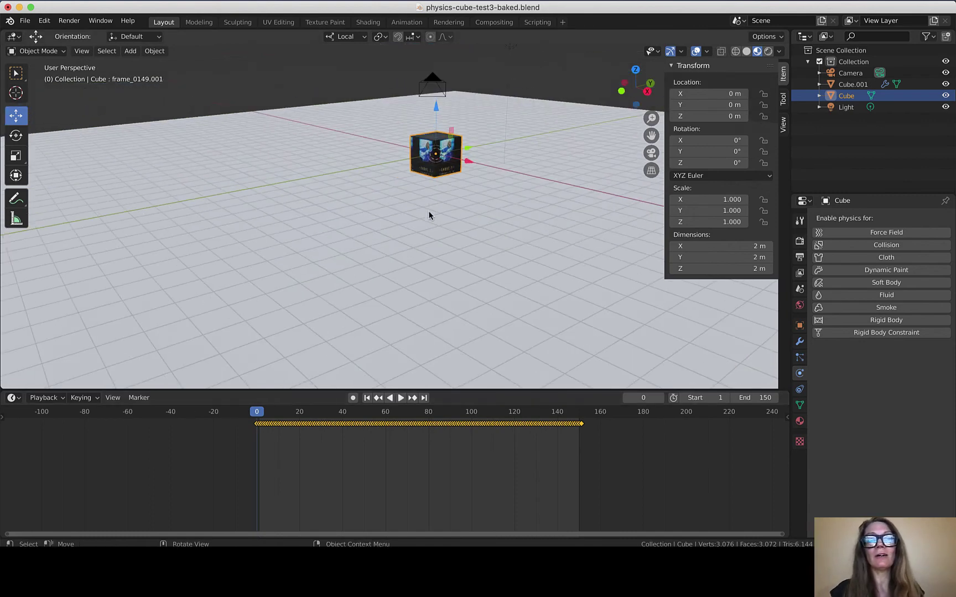
scroll(437, 155, up, 2)
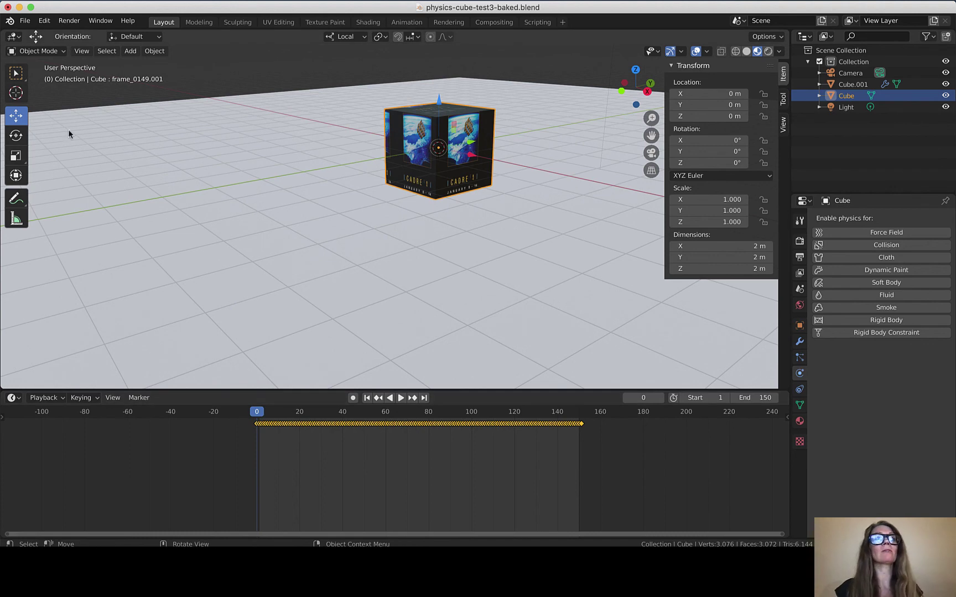
Start a glTF 2.0 export of the cube and choose the glTF Embedded (.gltf) format.
click(24, 23)
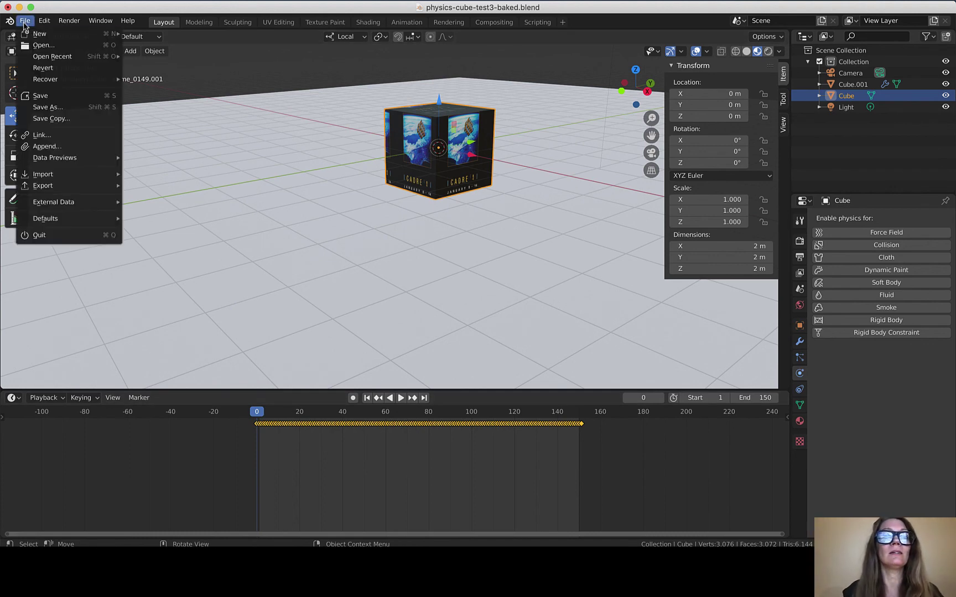
mouse_move(53, 206)
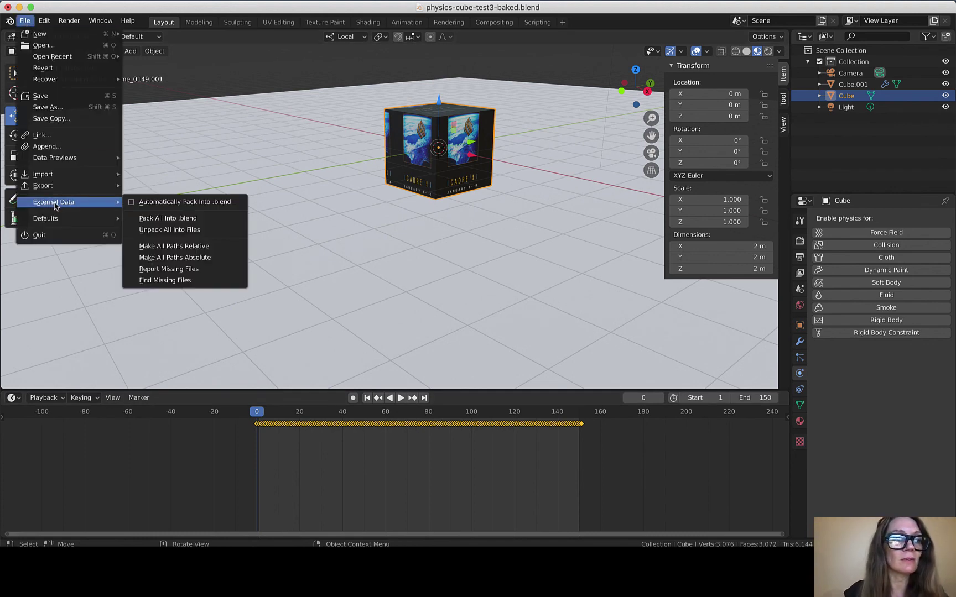
mouse_move(51, 187)
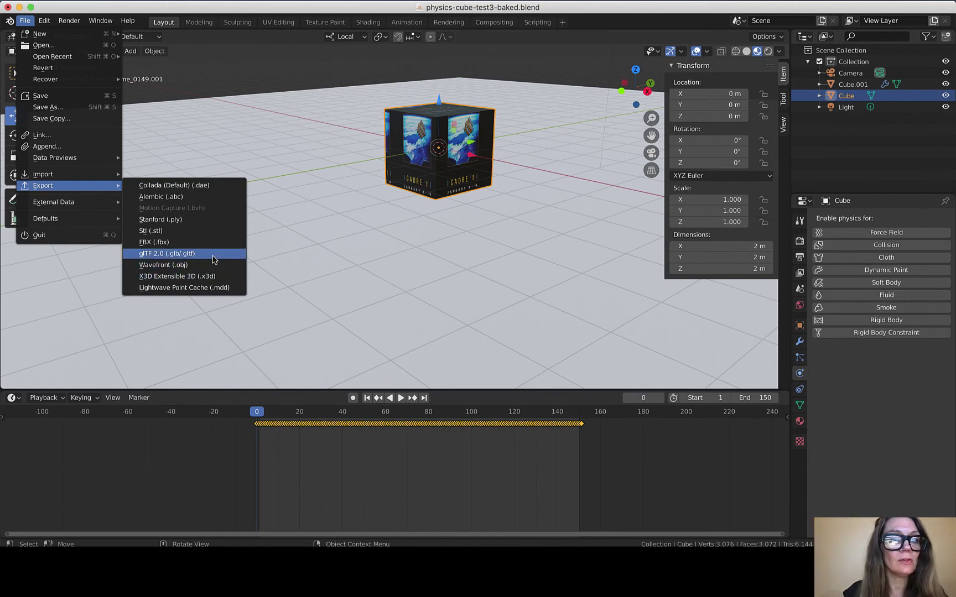
click(214, 256)
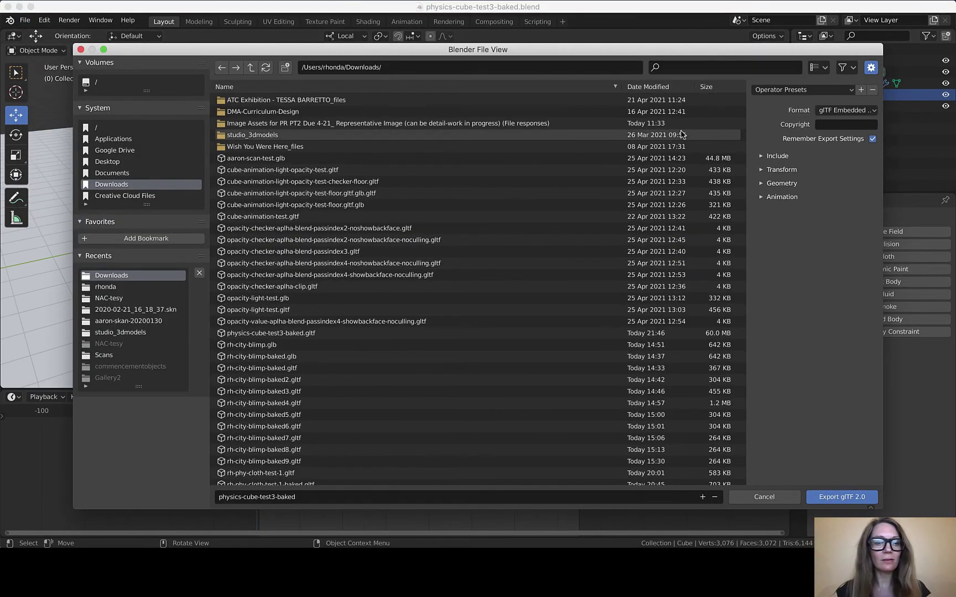
click(856, 112)
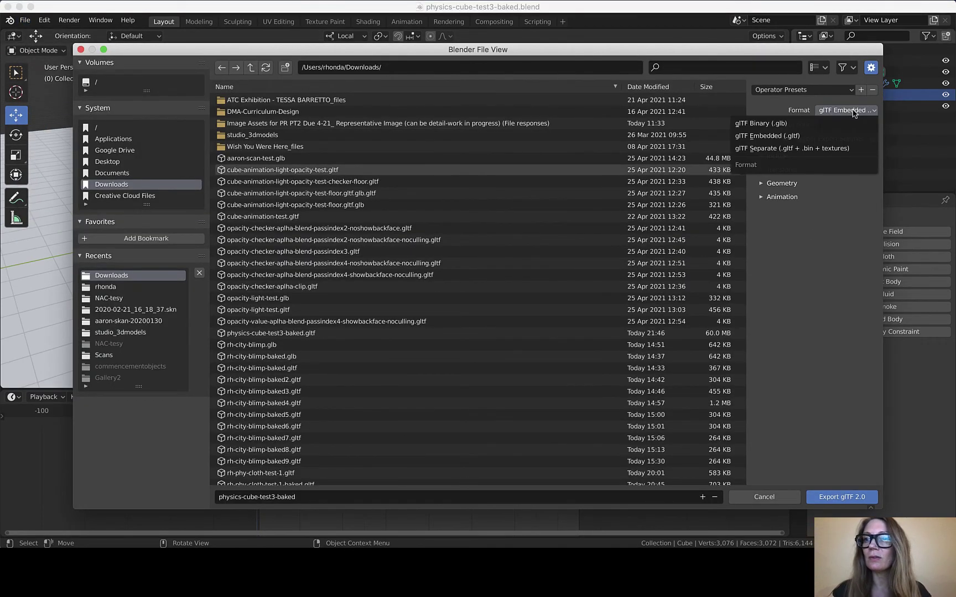
click(764, 136)
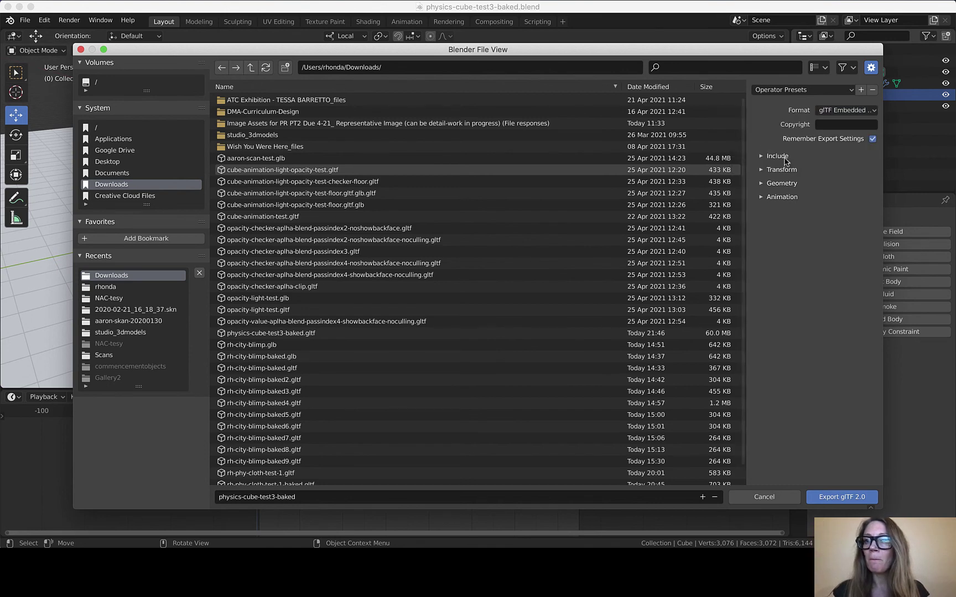
Review the Include, Transform, Geometry and Animation export settings and export the selected cube as physics-cube-test3-baked to Downloads.
click(765, 158)
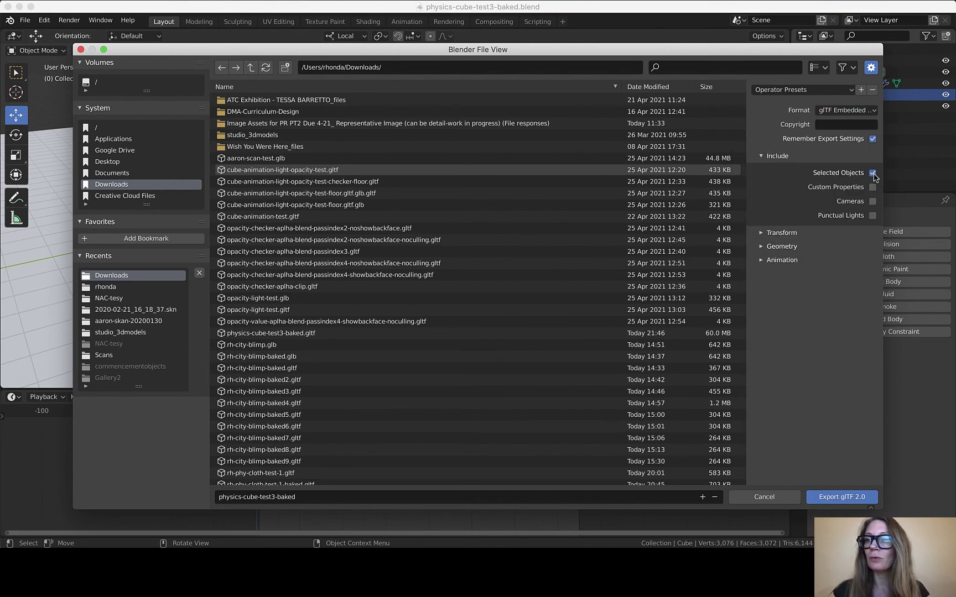
click(764, 233)
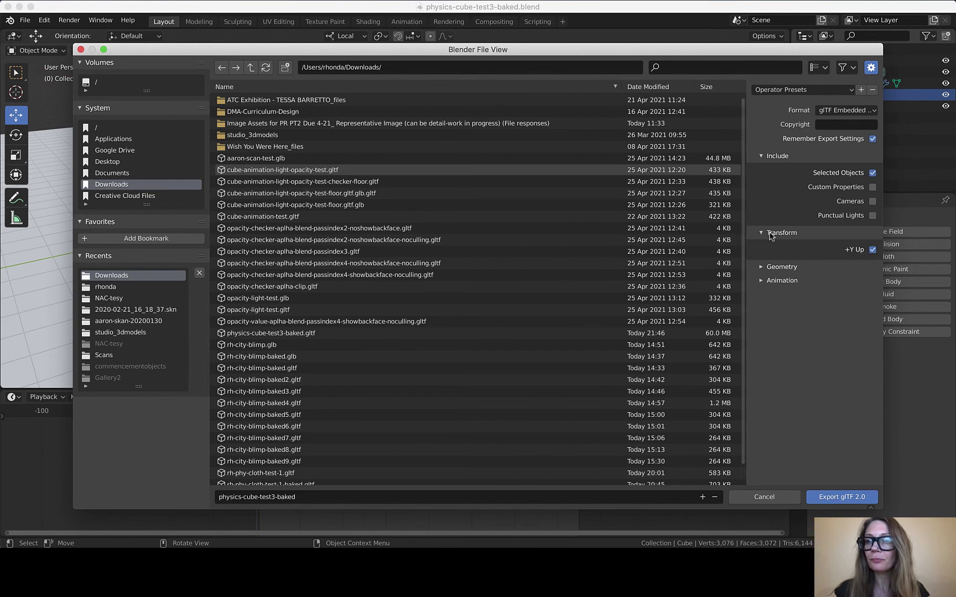
click(763, 267)
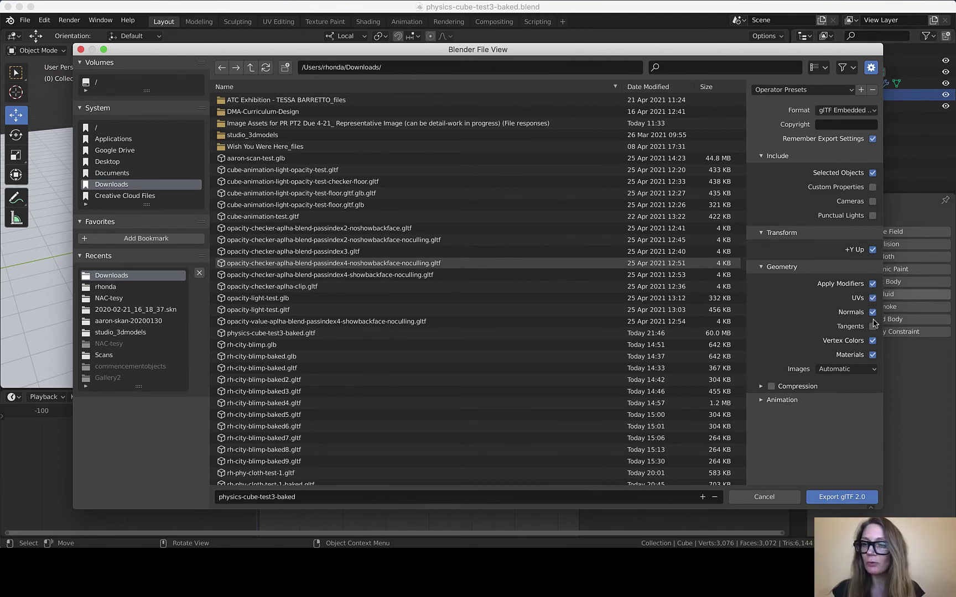
click(799, 402)
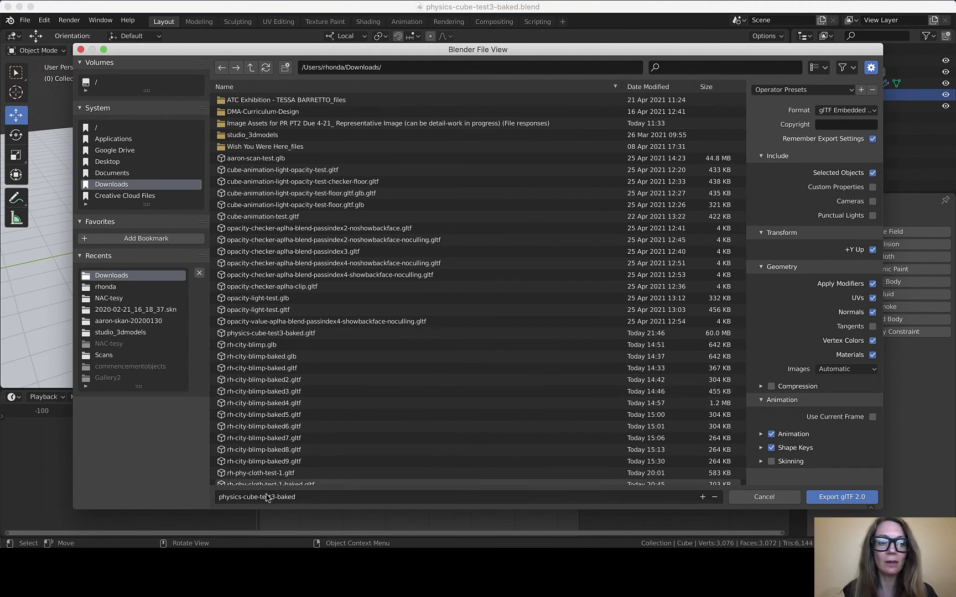
click(854, 497)
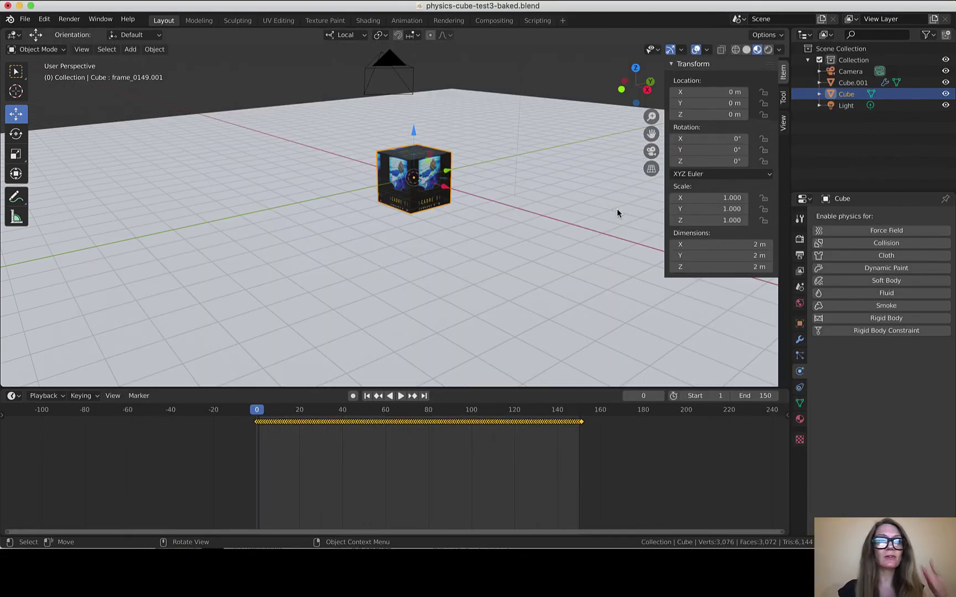
Save the current Blender file and start a new file with the default scene.
click(25, 19)
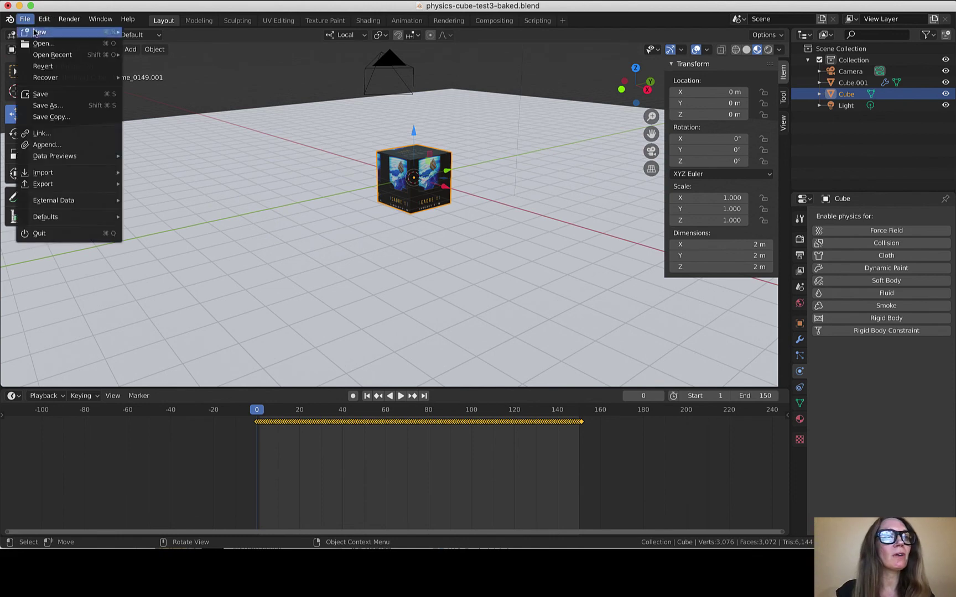
click(68, 98)
click(24, 19)
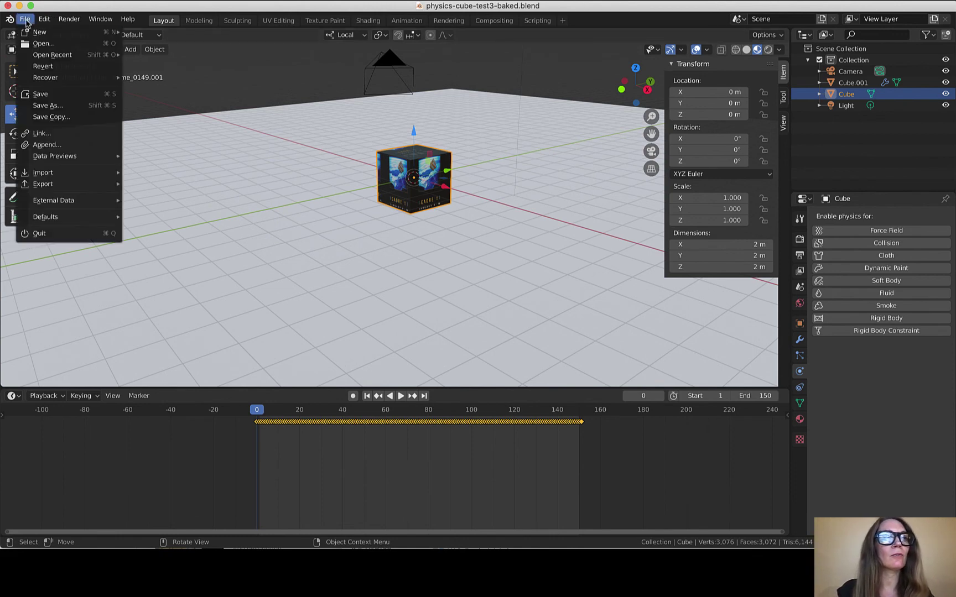
mouse_move(39, 32)
click(202, 38)
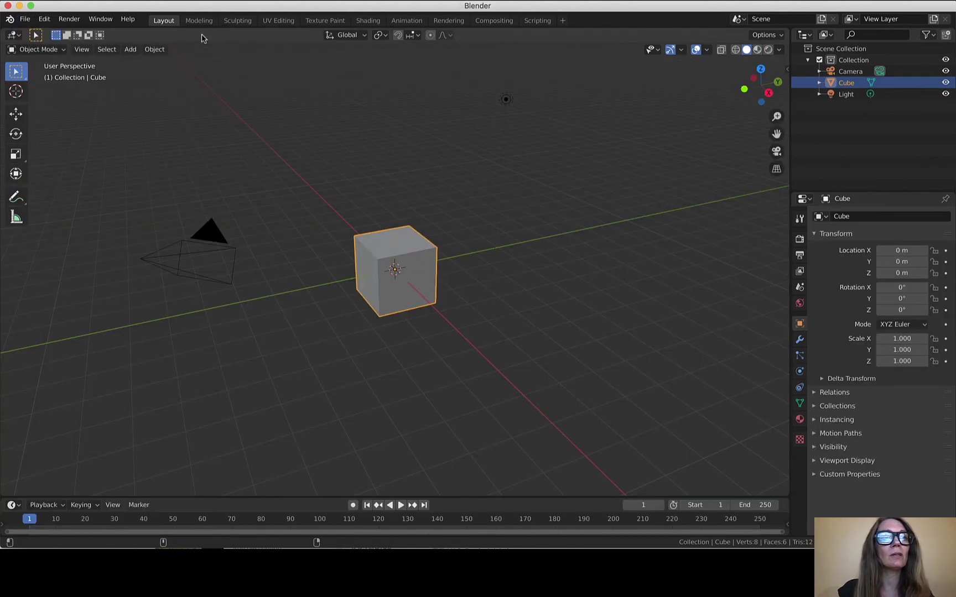
Delete the default cube and import physics-cube-test3-baked.gltf from the Downloads folder as glTF 2.0.
key(x)
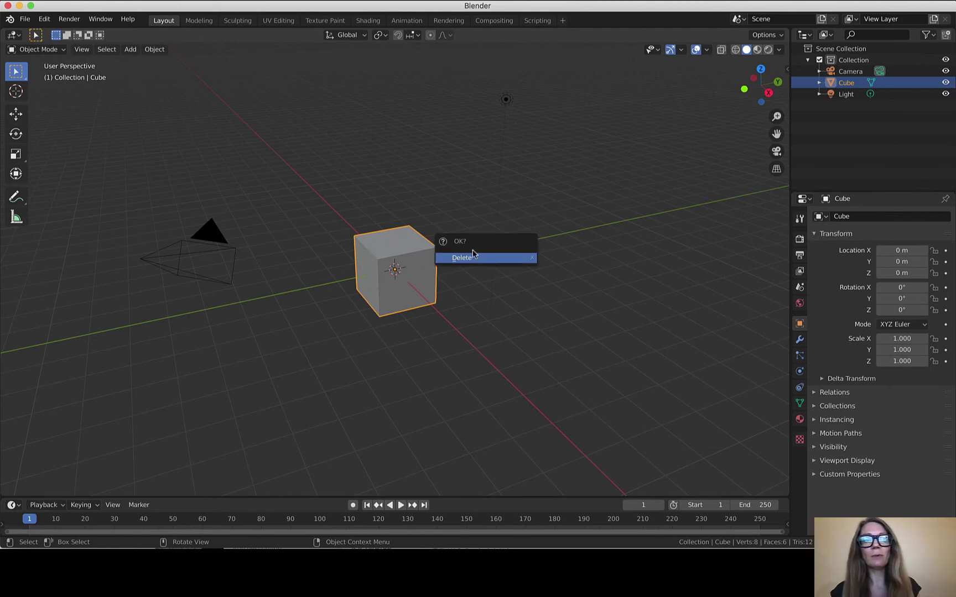
click(475, 258)
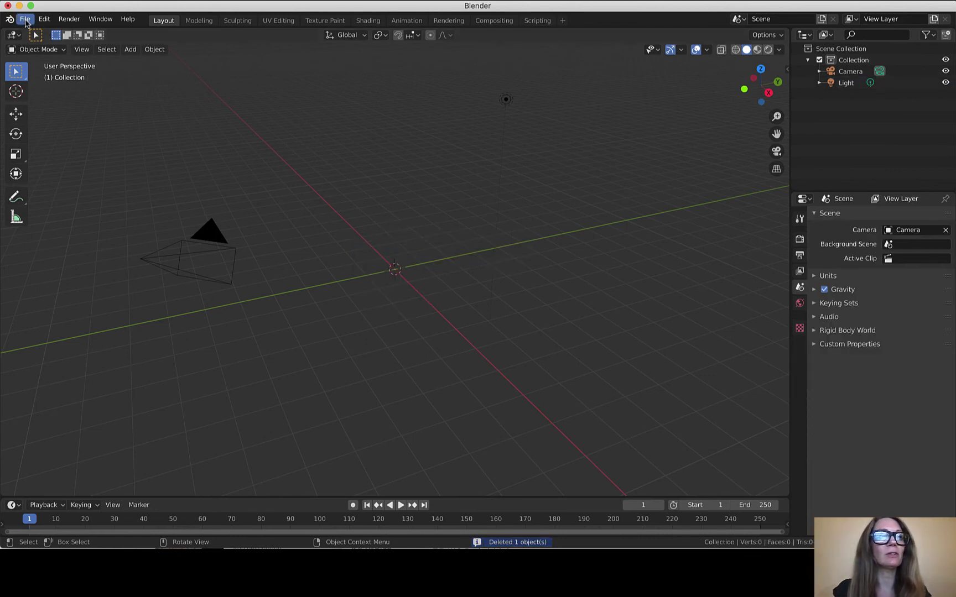
click(25, 19)
mouse_move(61, 175)
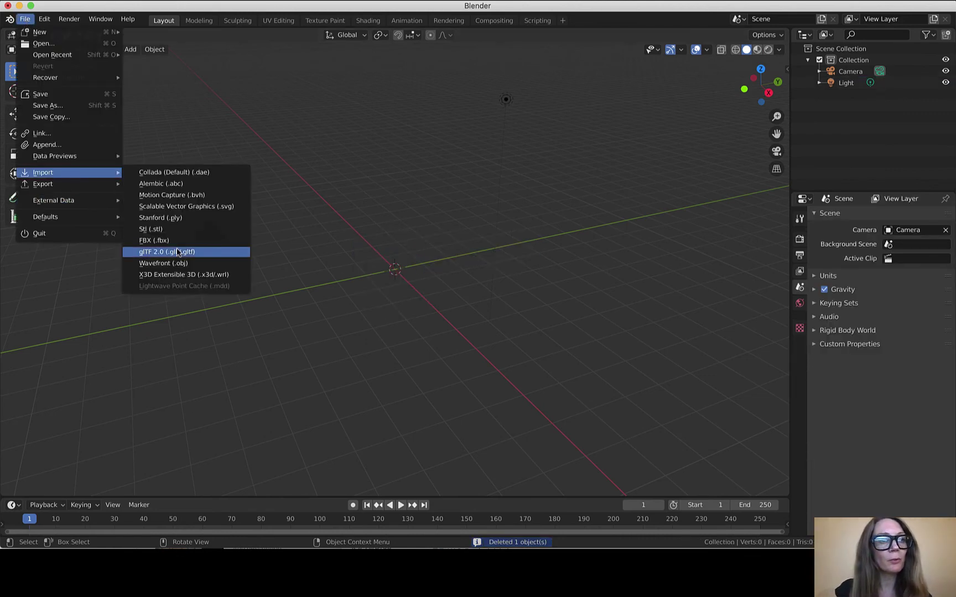
click(178, 253)
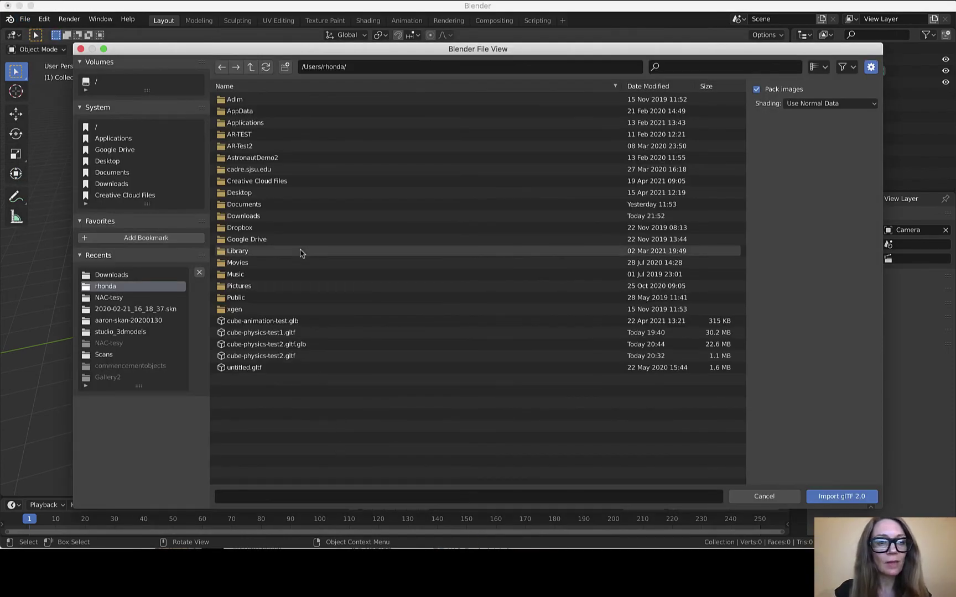
click(111, 182)
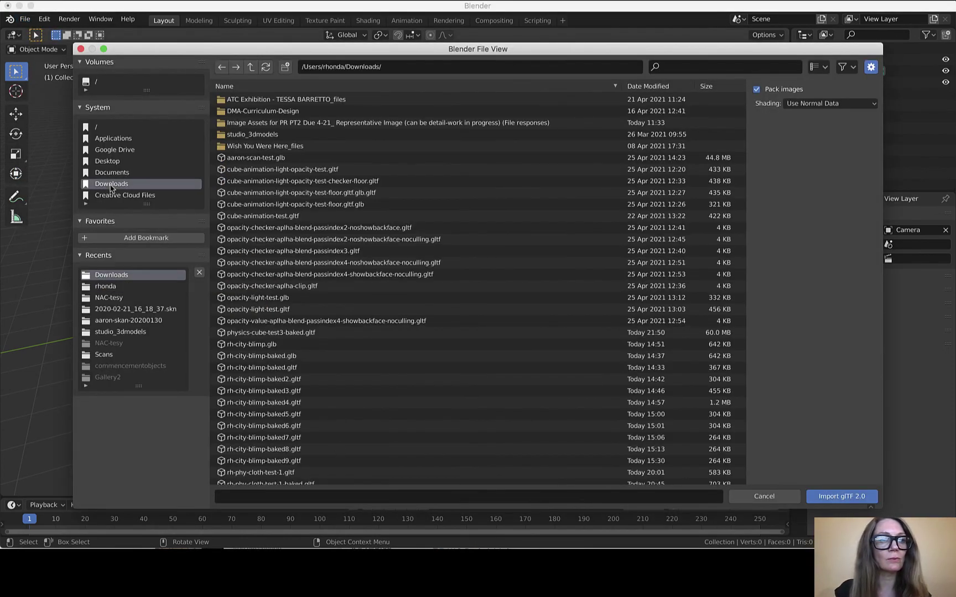
click(312, 332)
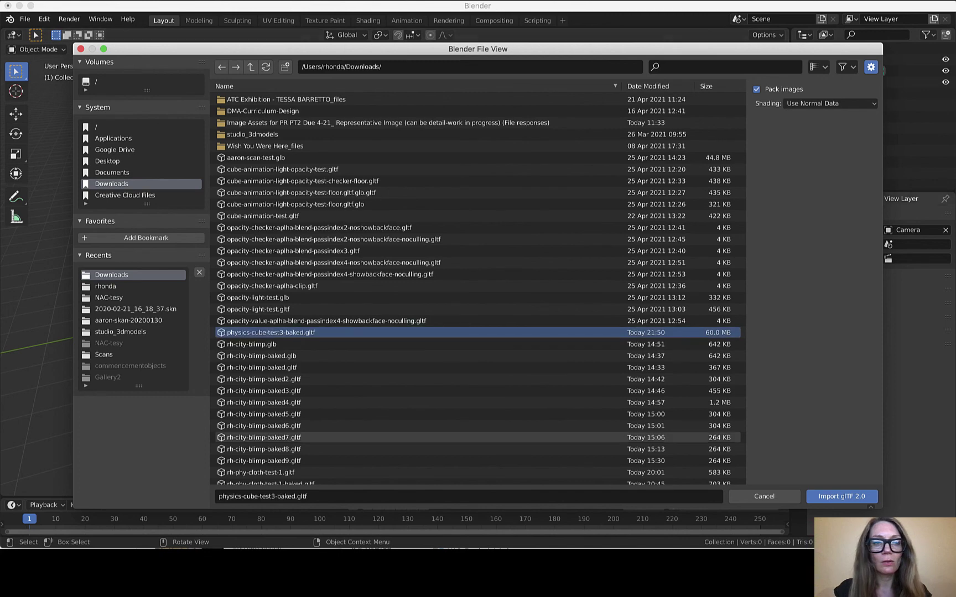
click(842, 498)
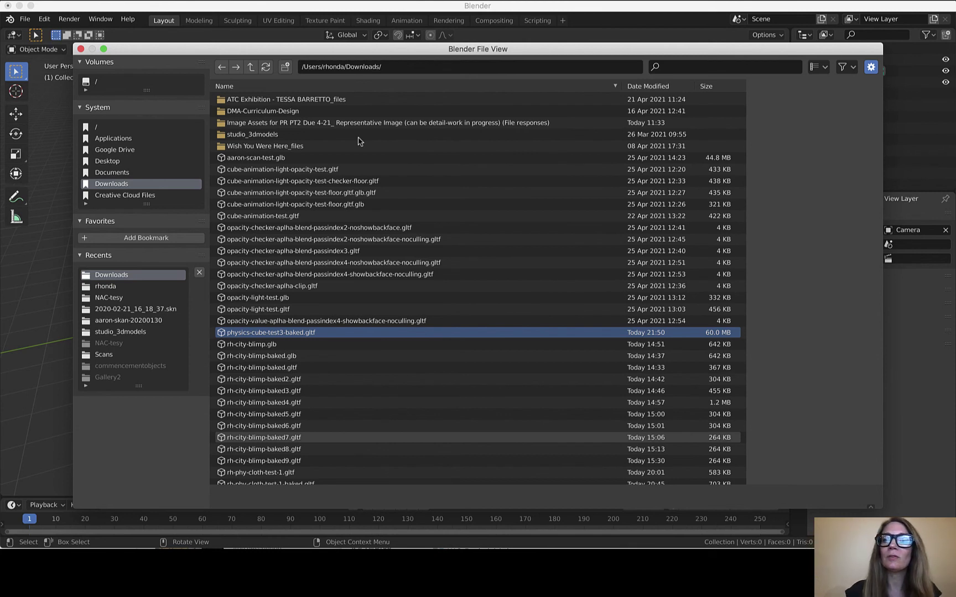
double_click(724, 332)
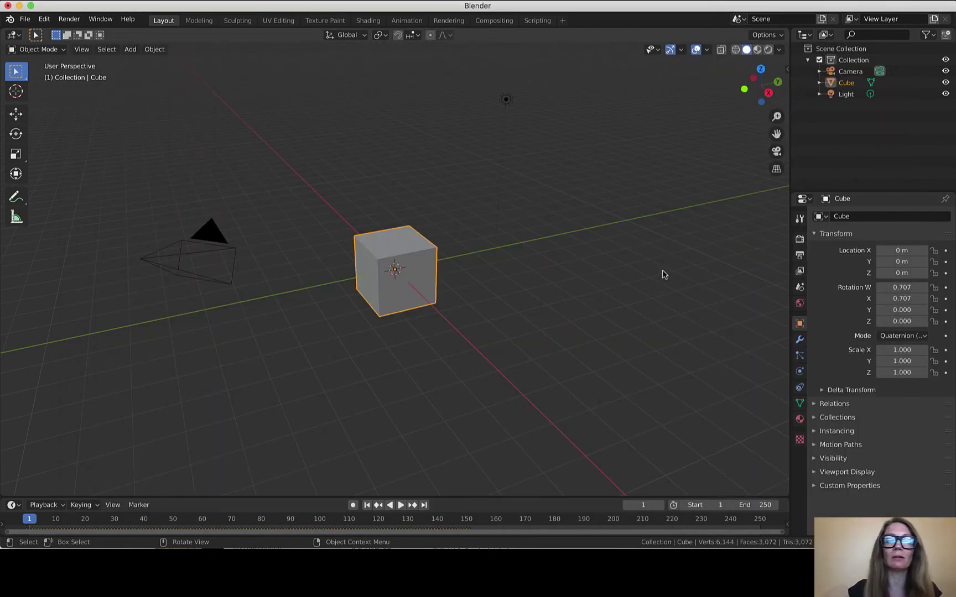
Play the imported cube's animation in Material Preview shading and set the timeline's end frame to 150.
click(758, 49)
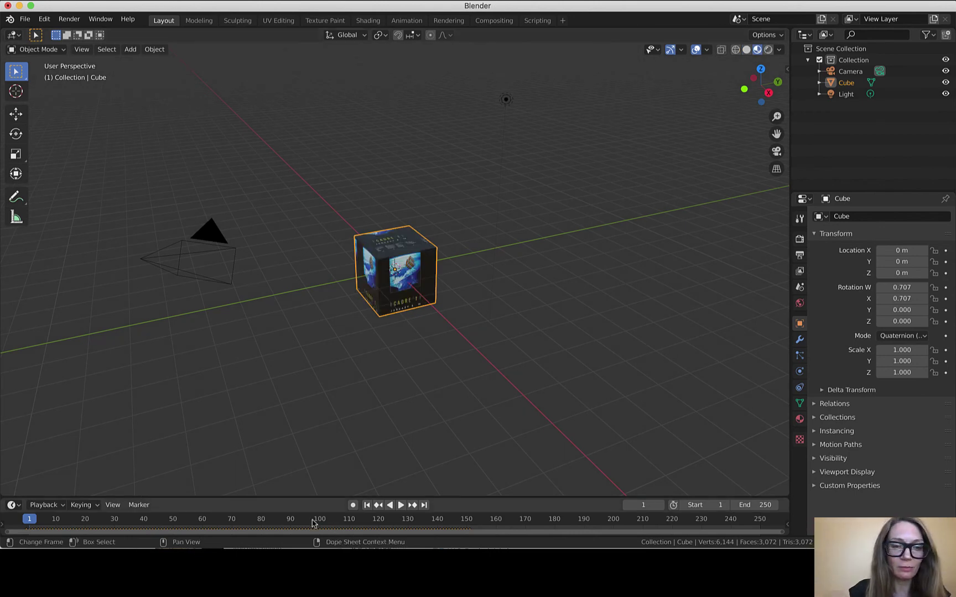
click(401, 505)
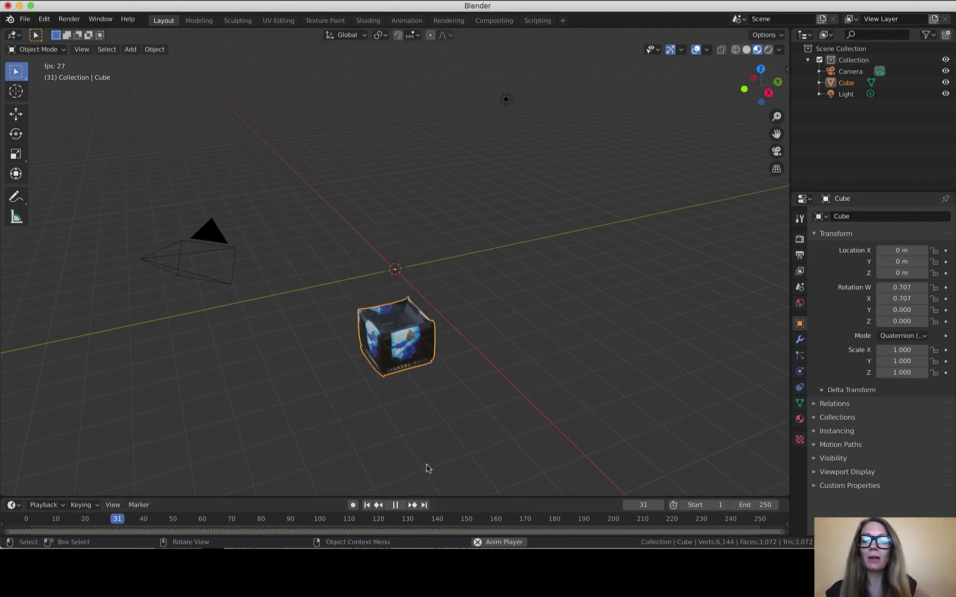
click(396, 506)
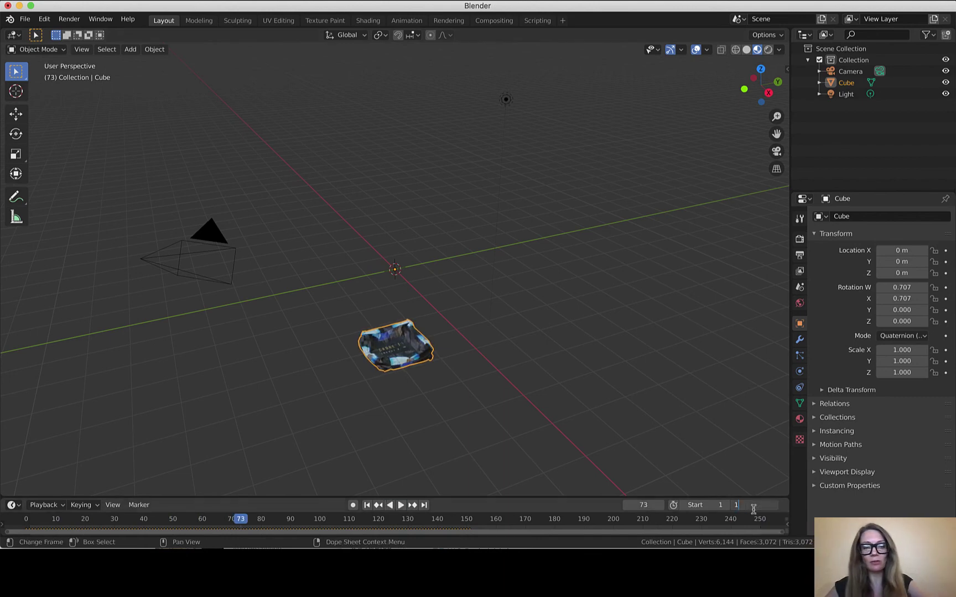
key(Return)
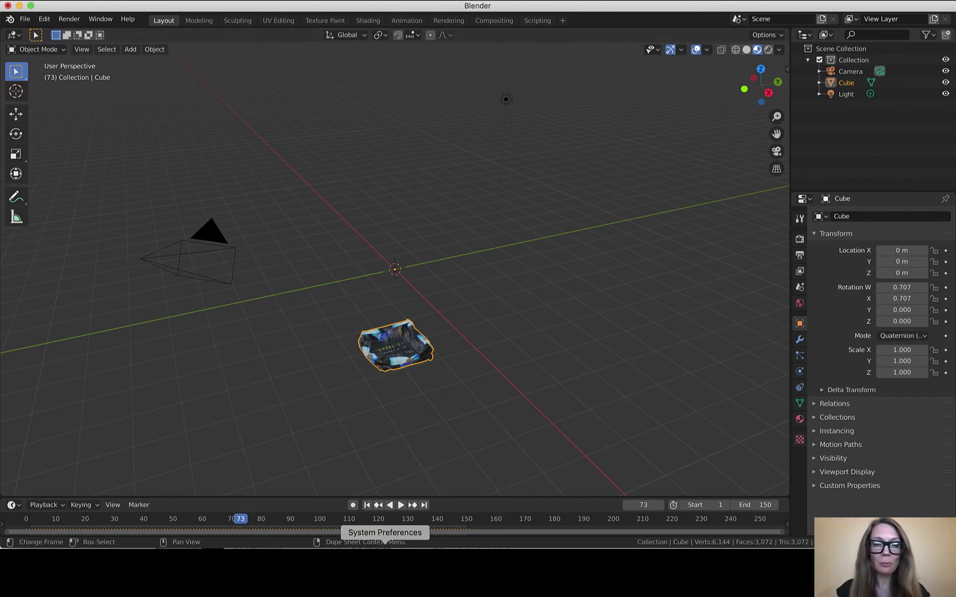
Switch to the New Art City room editor in the browser and delete the cube-physics-test2.gltf artwork.
click(199, 539)
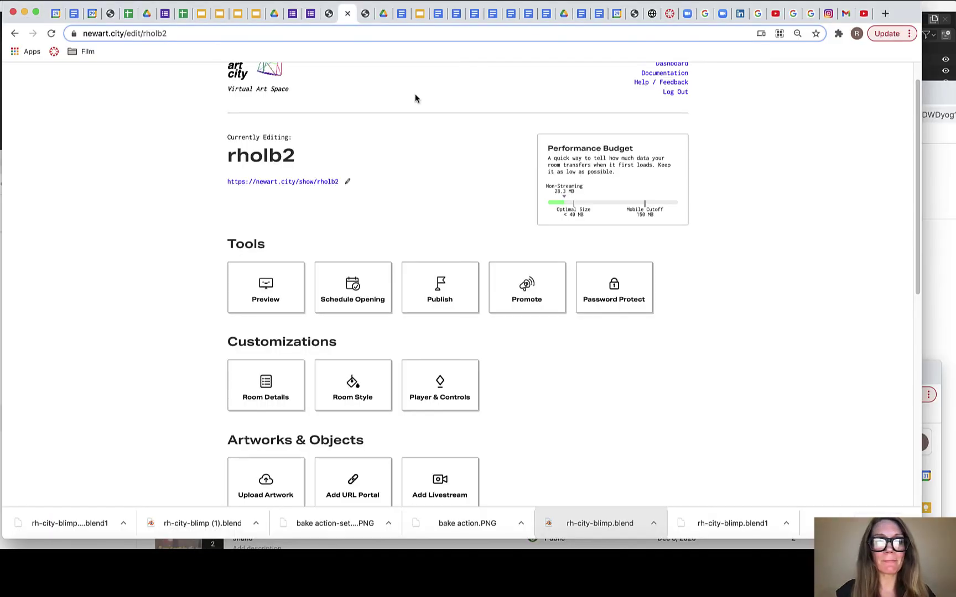
scroll(415, 323, up, 1)
scroll(498, 351, down, 10)
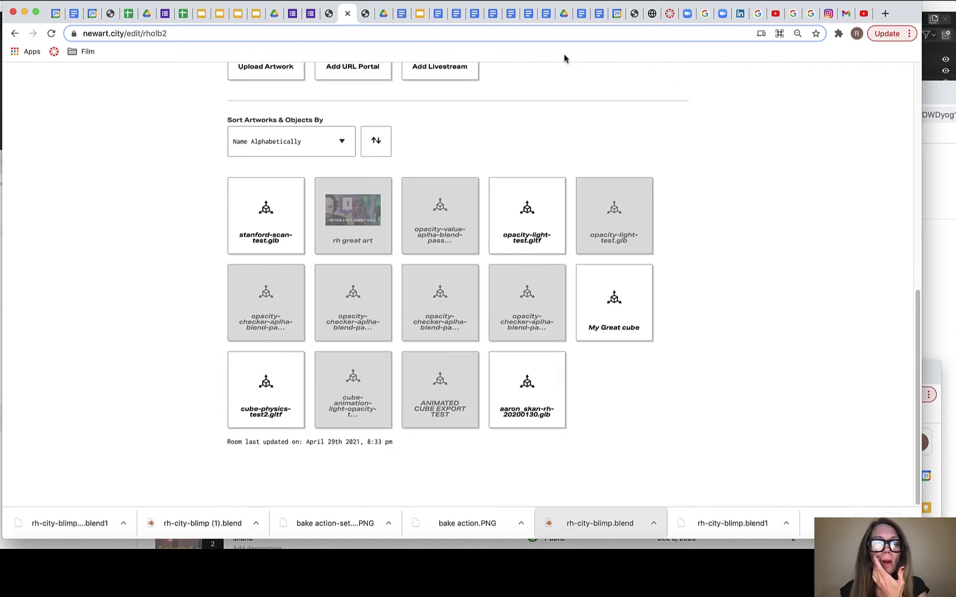
click(266, 411)
click(644, 252)
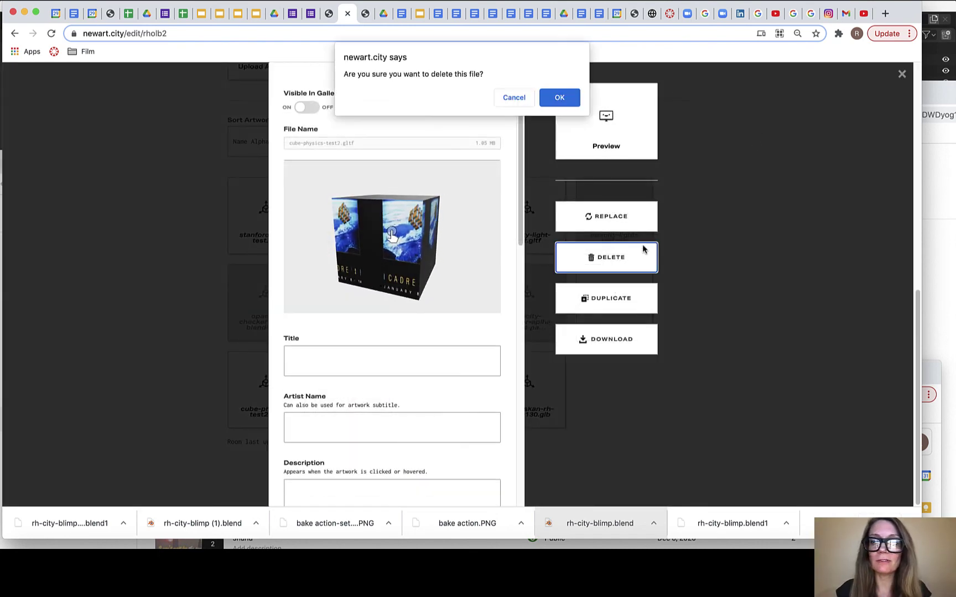
click(560, 98)
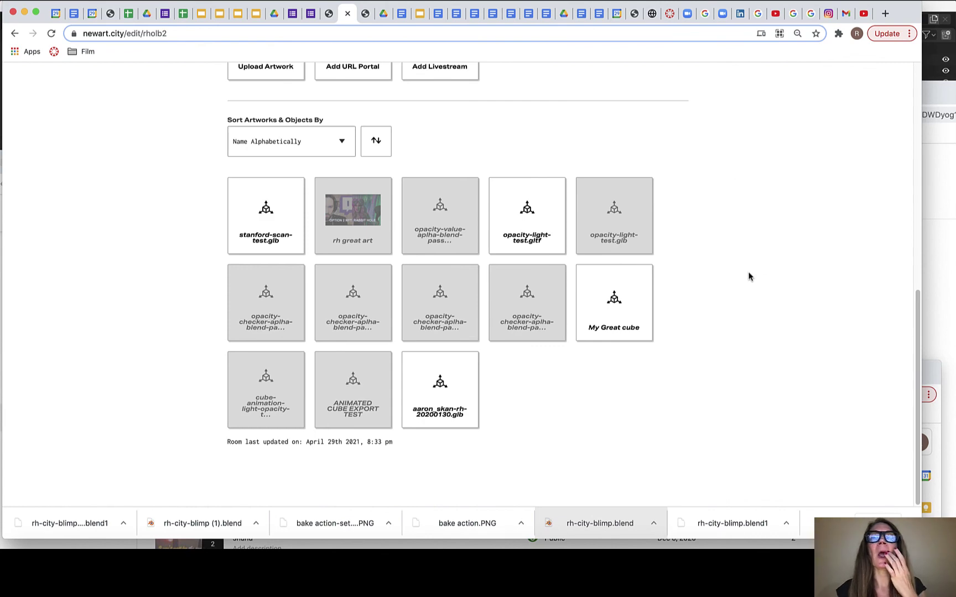
Upload physics-cube-test3-baked.gltf as a new artwork in the room and rotate its 3D preview to inspect the cube.
scroll(747, 276, up, 8)
scroll(246, 215, down, 6)
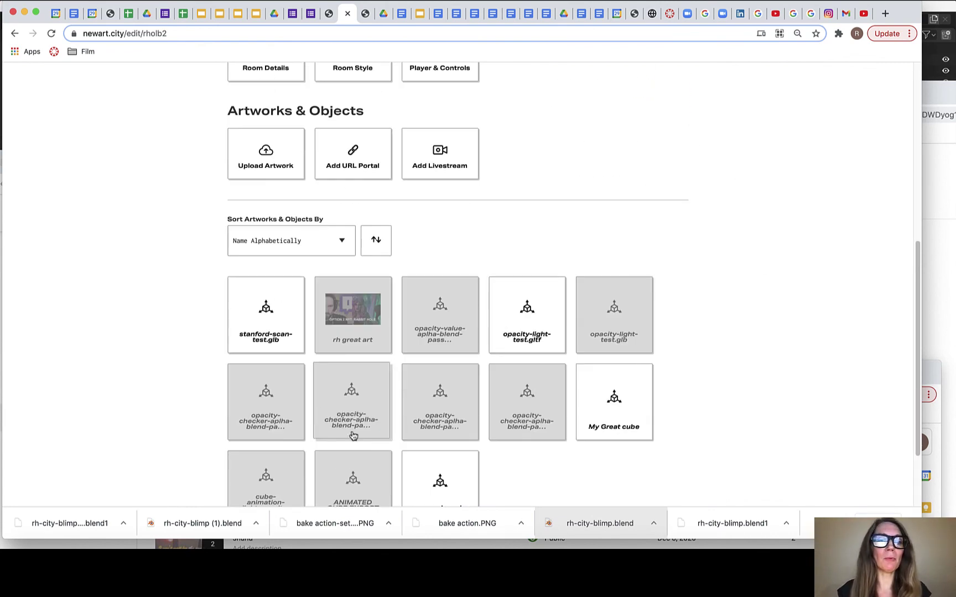
click(248, 158)
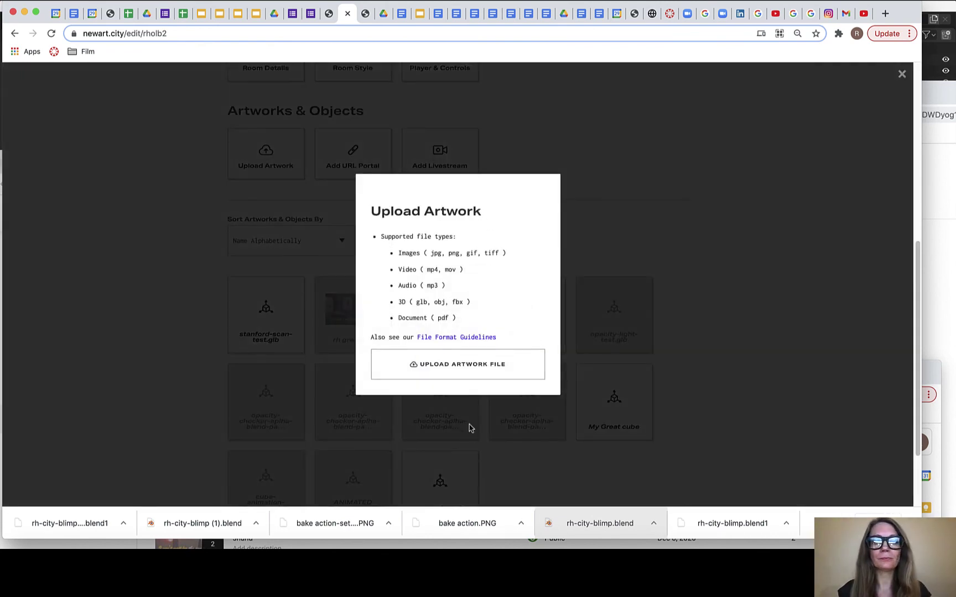
click(460, 365)
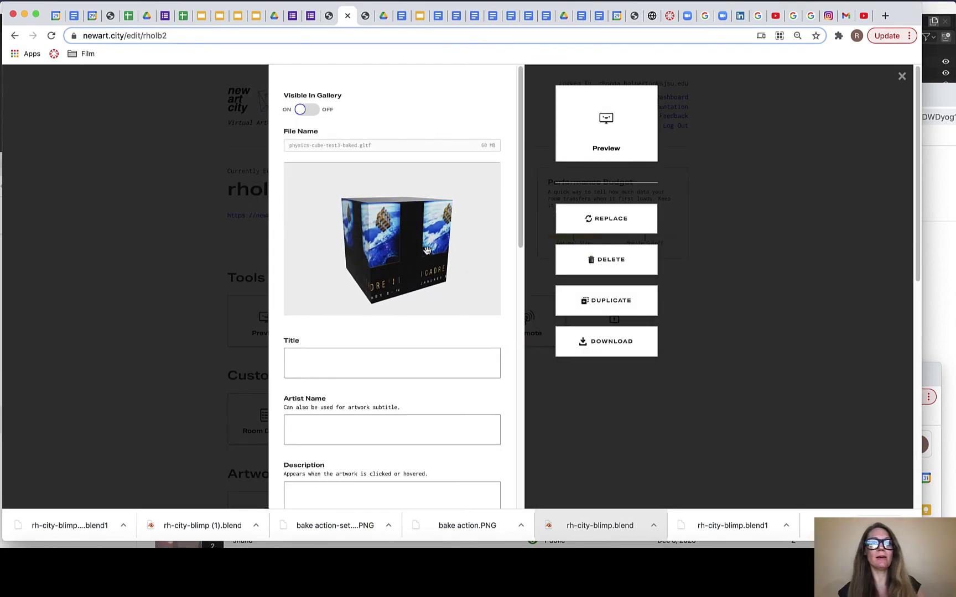
drag(410, 260, 412, 298)
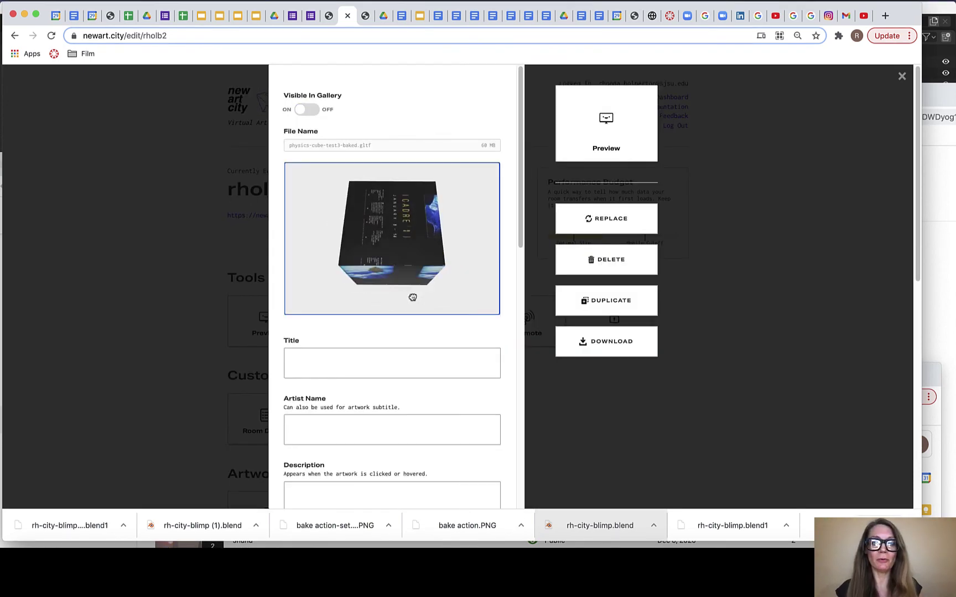
Title the uploaded cube artwork "rh-phy-chube".
click(309, 360)
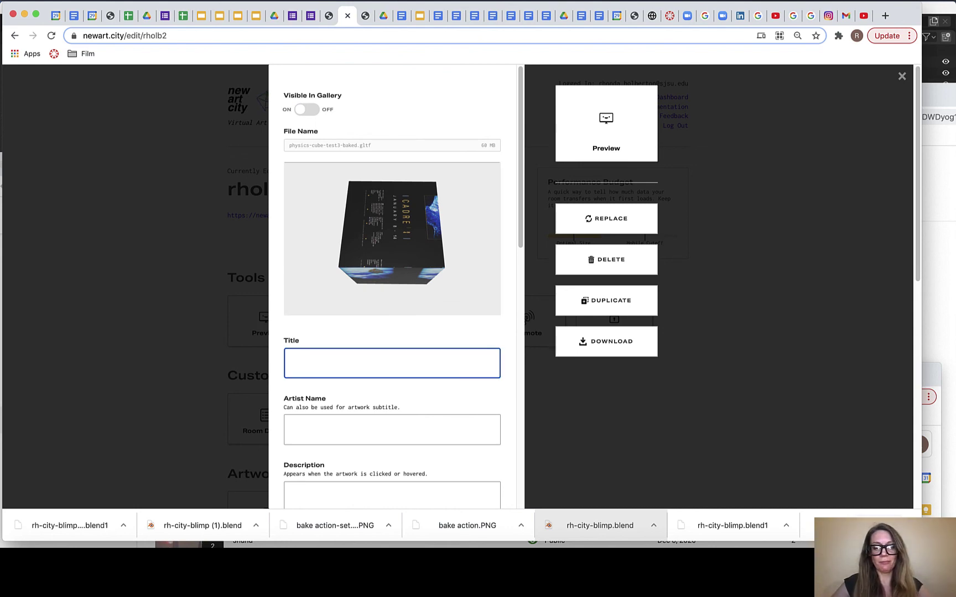
text(rh-ph)
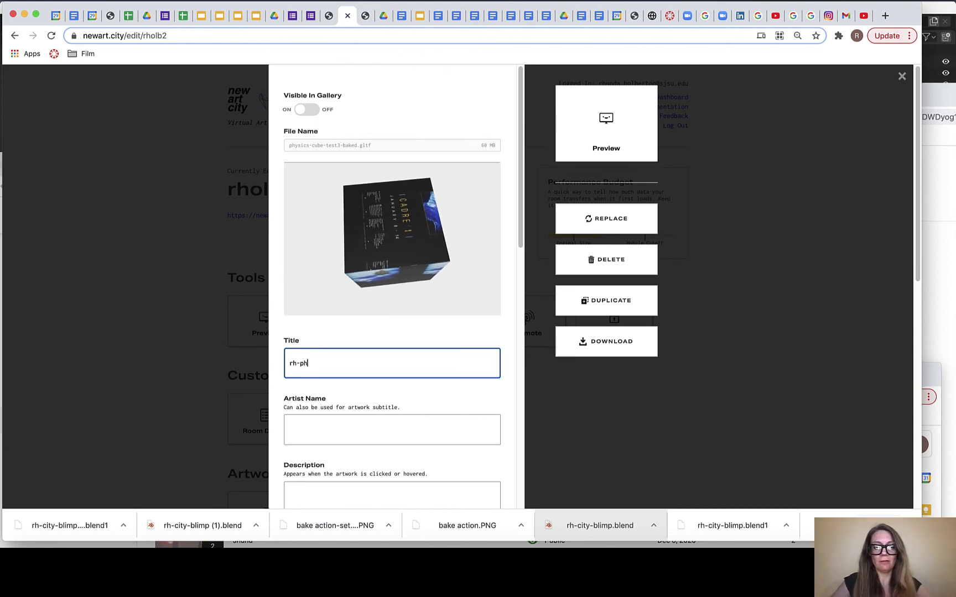
text(y-)
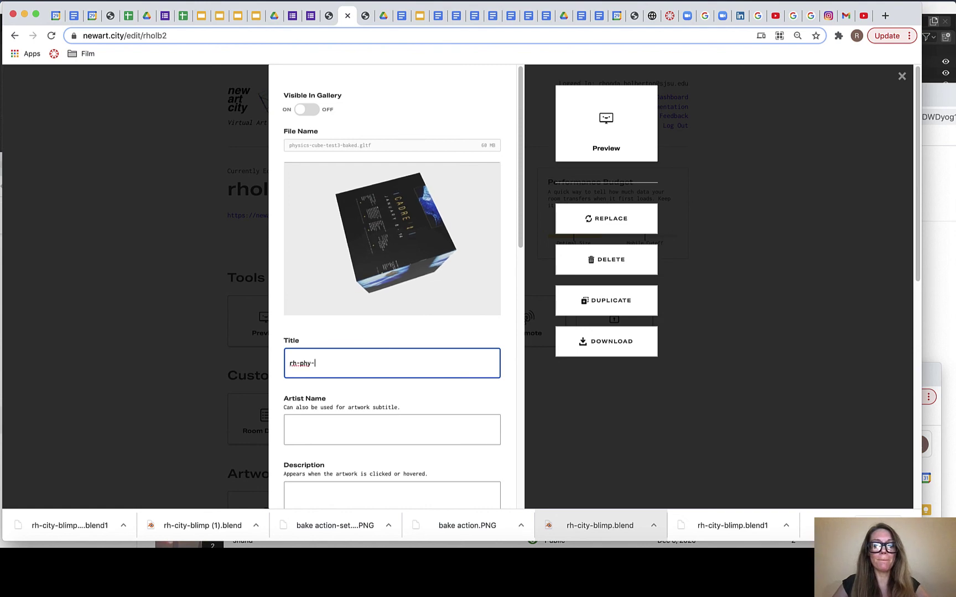
text(chube)
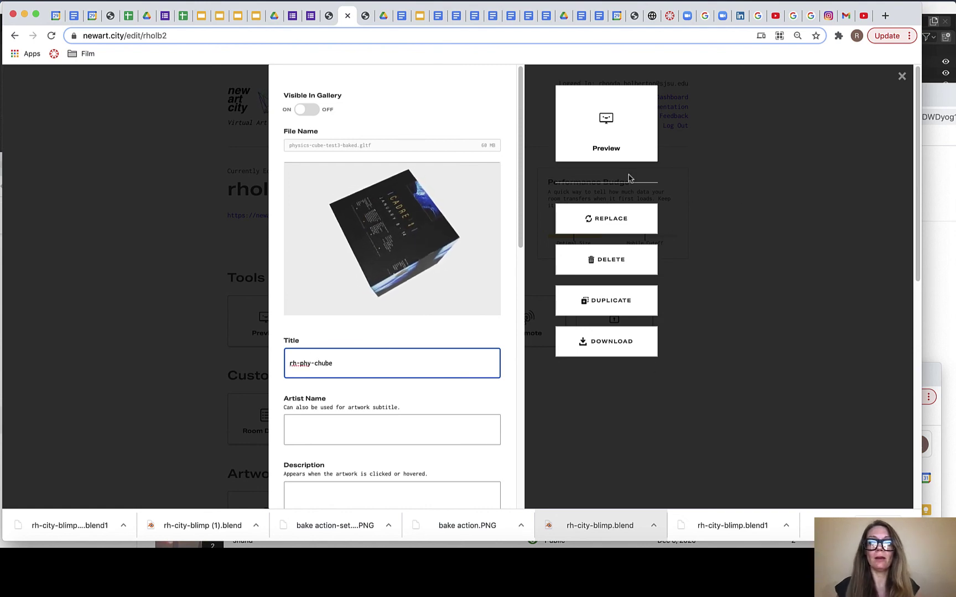
Preview the room, enter the gallery, and move the rh-phy-chube artwork beside the standing figure.
click(622, 156)
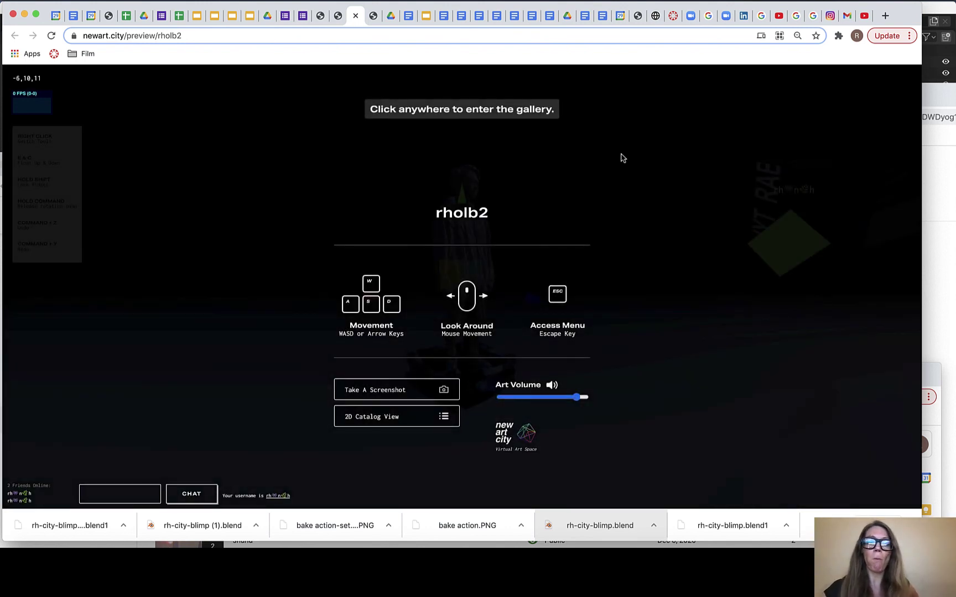
click(674, 174)
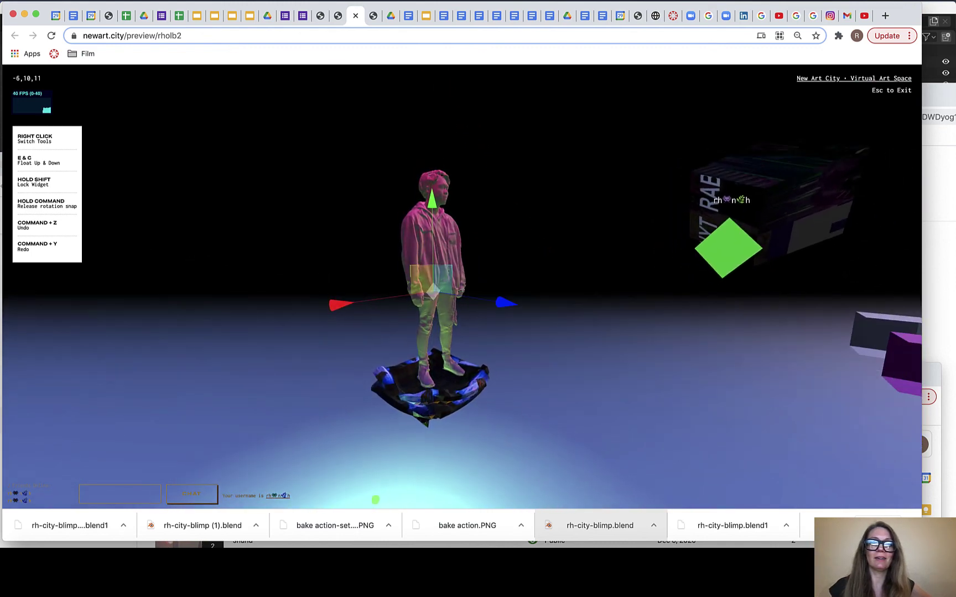
drag(462, 291, 462, 290)
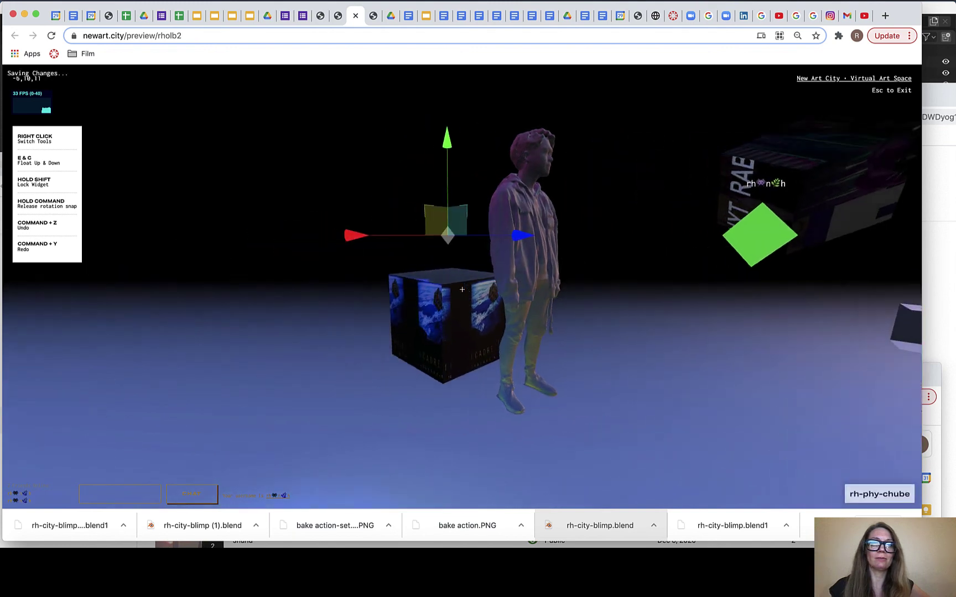
click(461, 289)
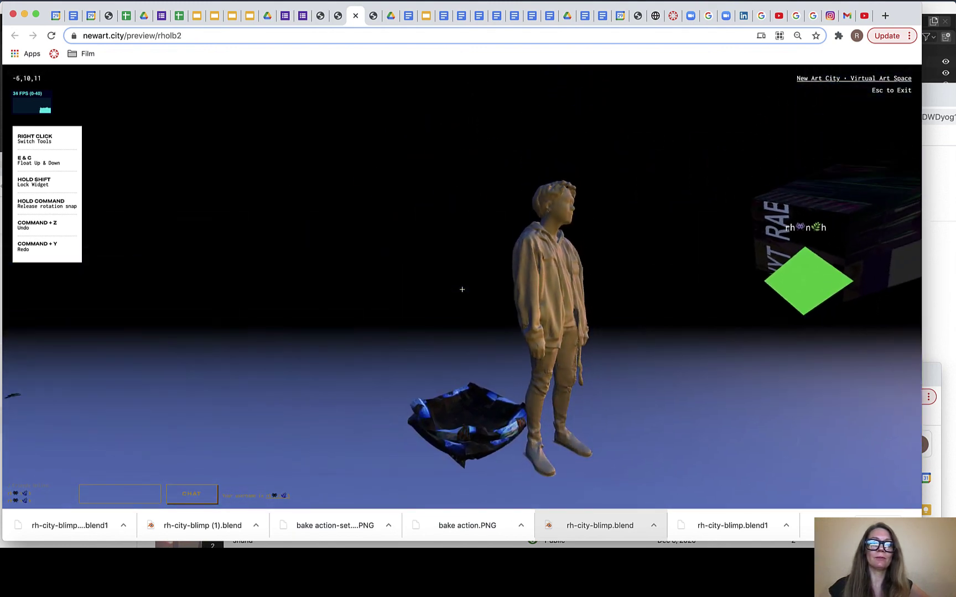
Examine the rh-phy-chube artwork's looping cloth animation in the gallery up close and from farther away.
click(462, 290)
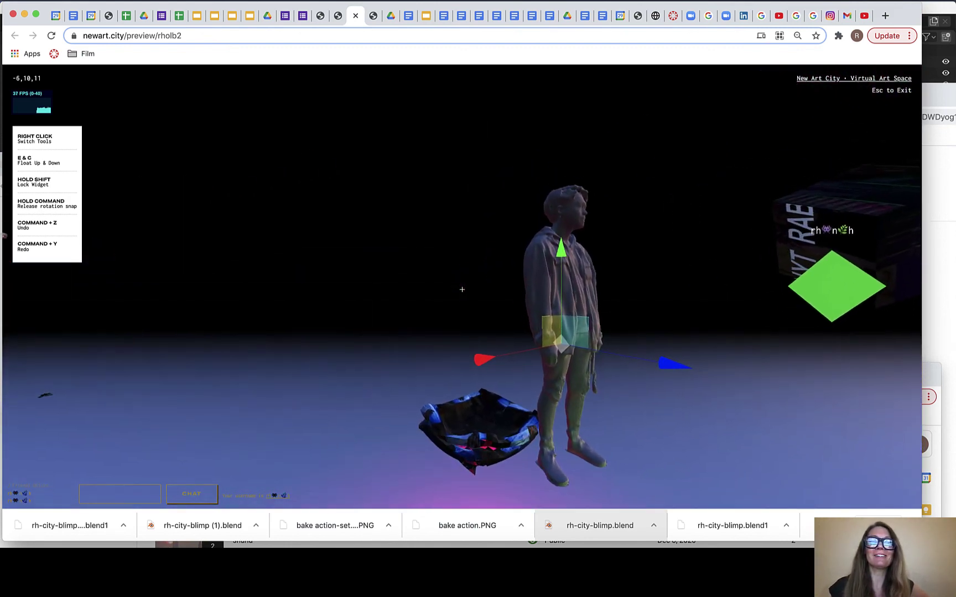
click(462, 289)
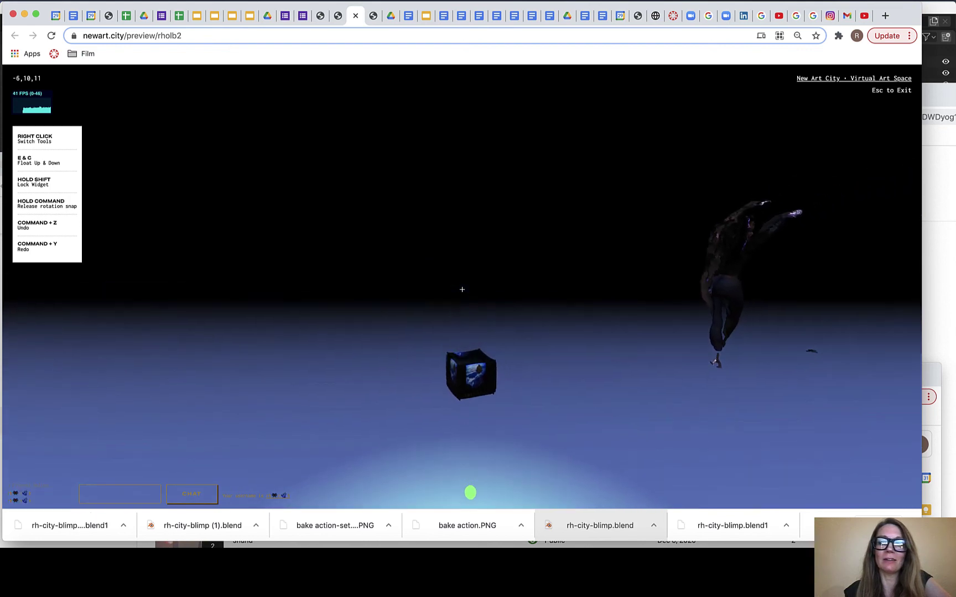
click(462, 289)
click(462, 289)
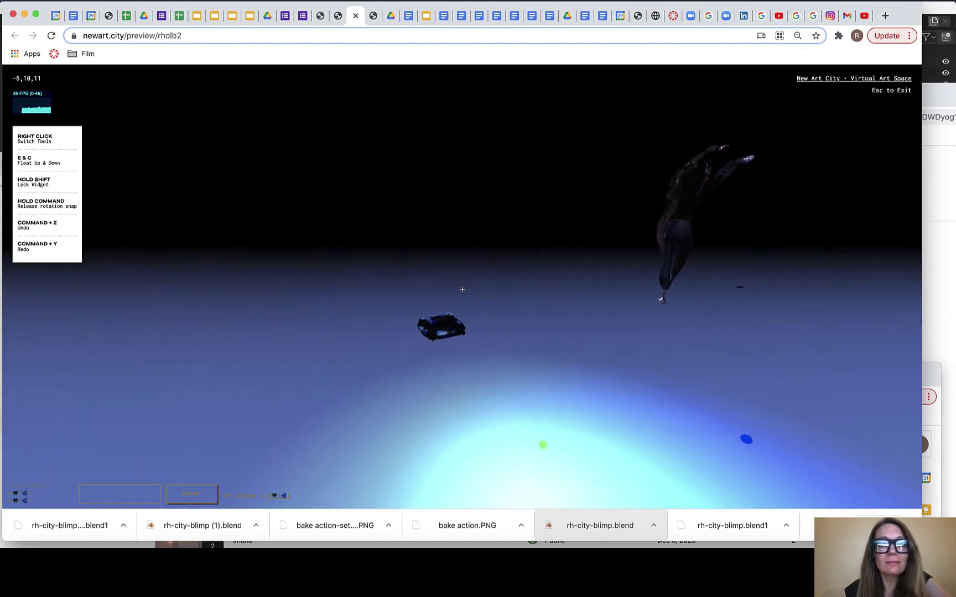
click(462, 289)
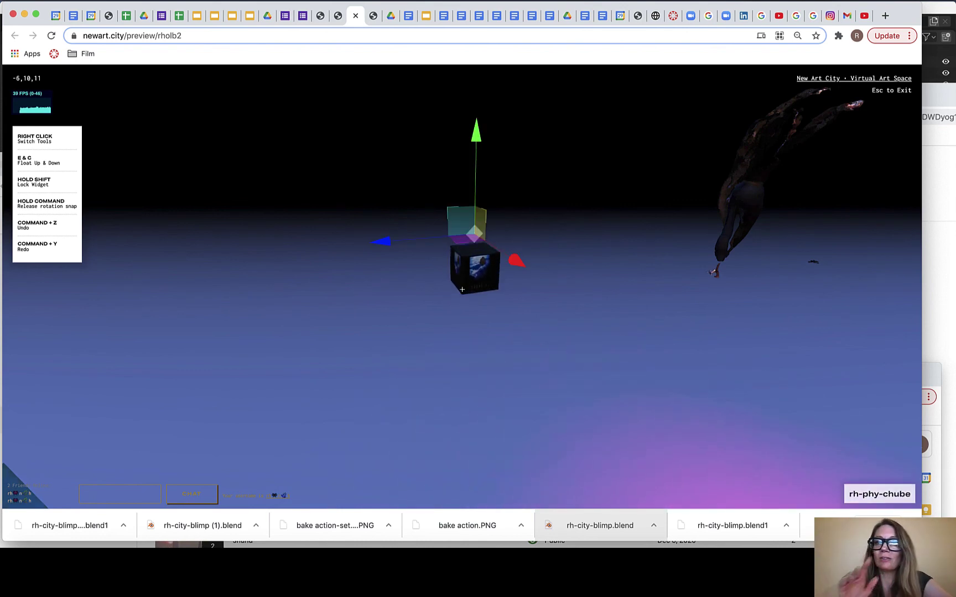
click(462, 290)
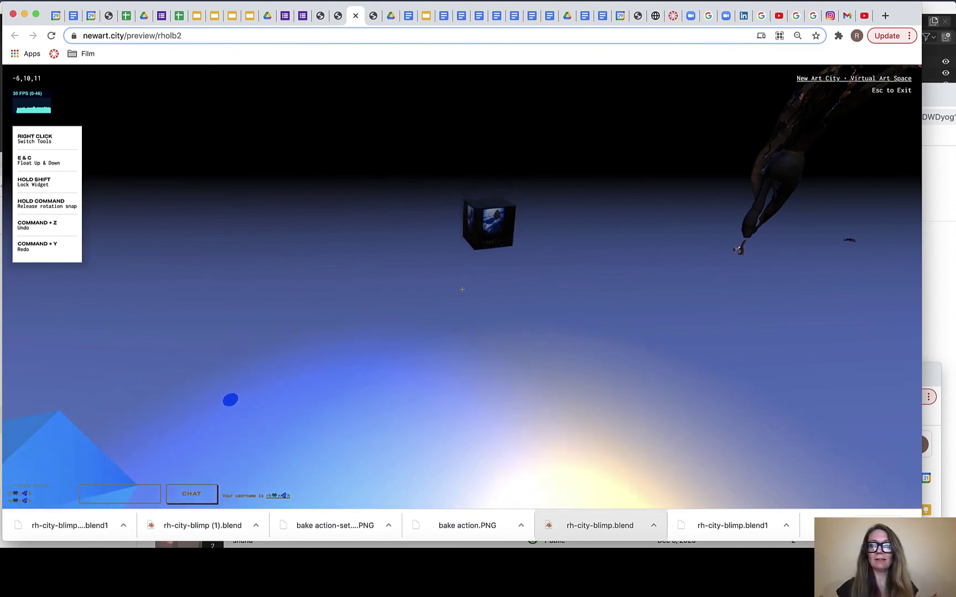
click(462, 290)
click(461, 289)
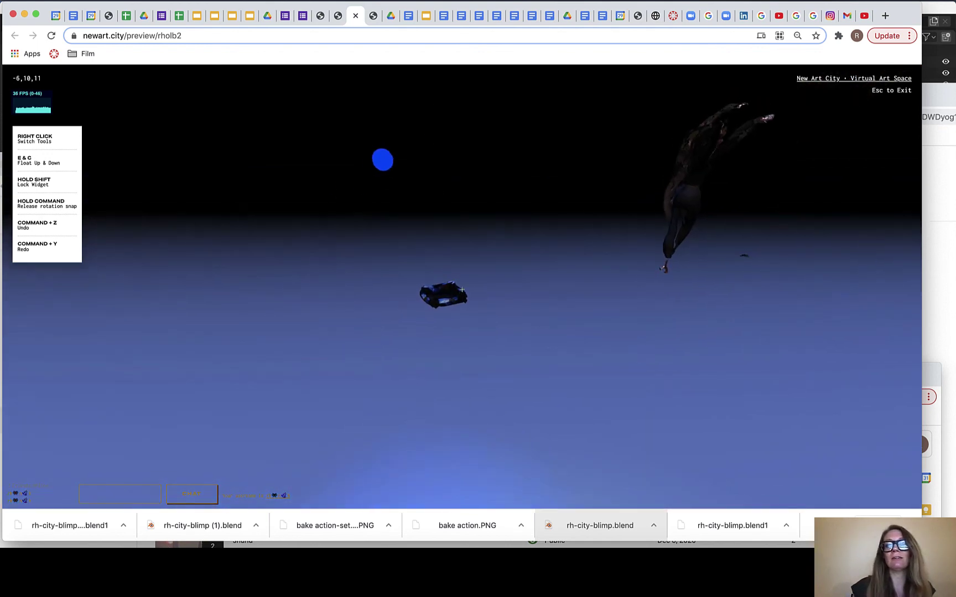